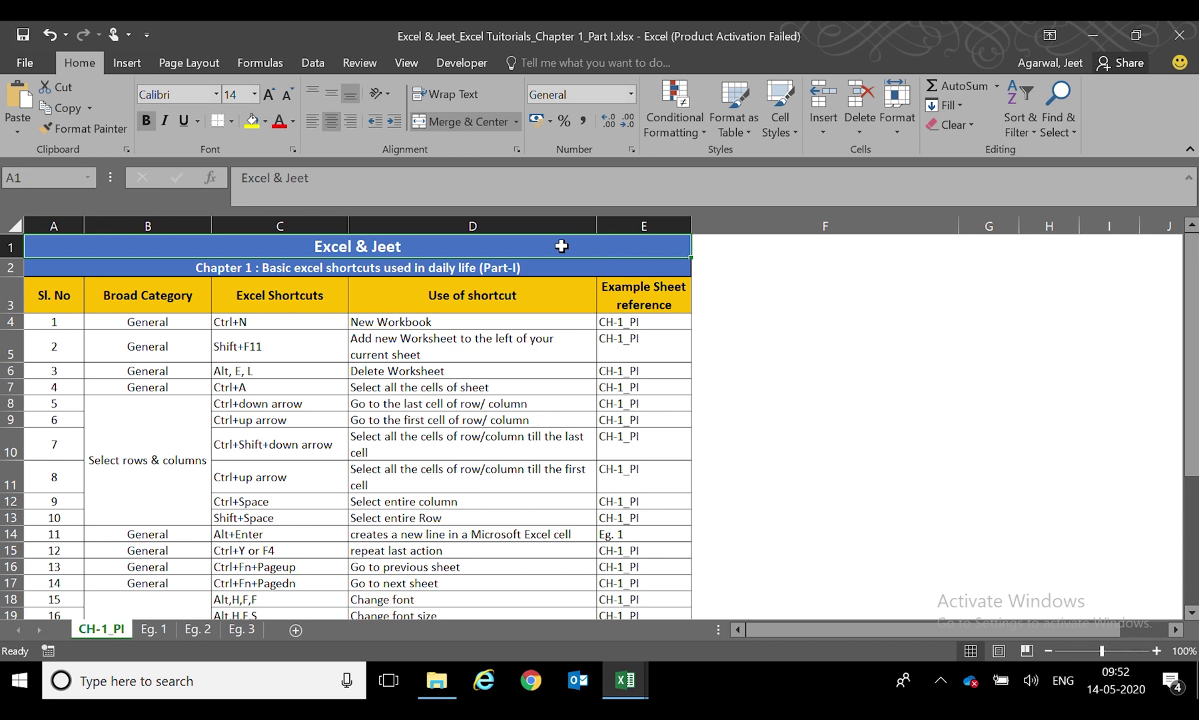
key(alt)
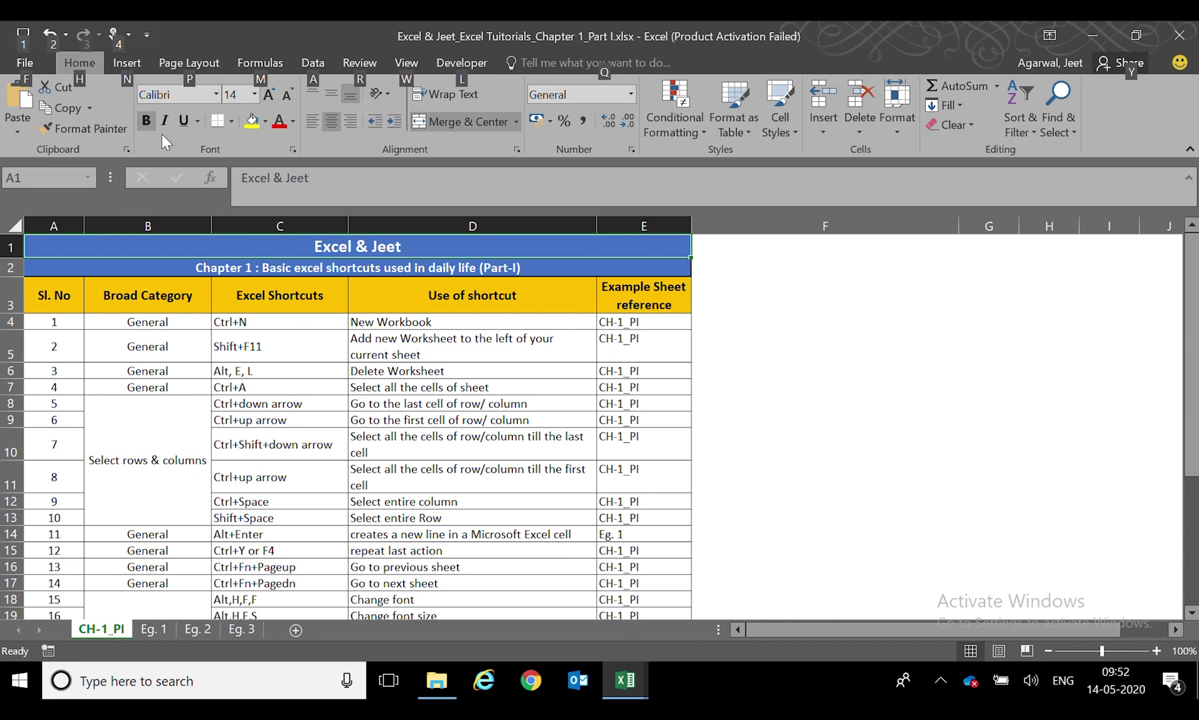
key(h)
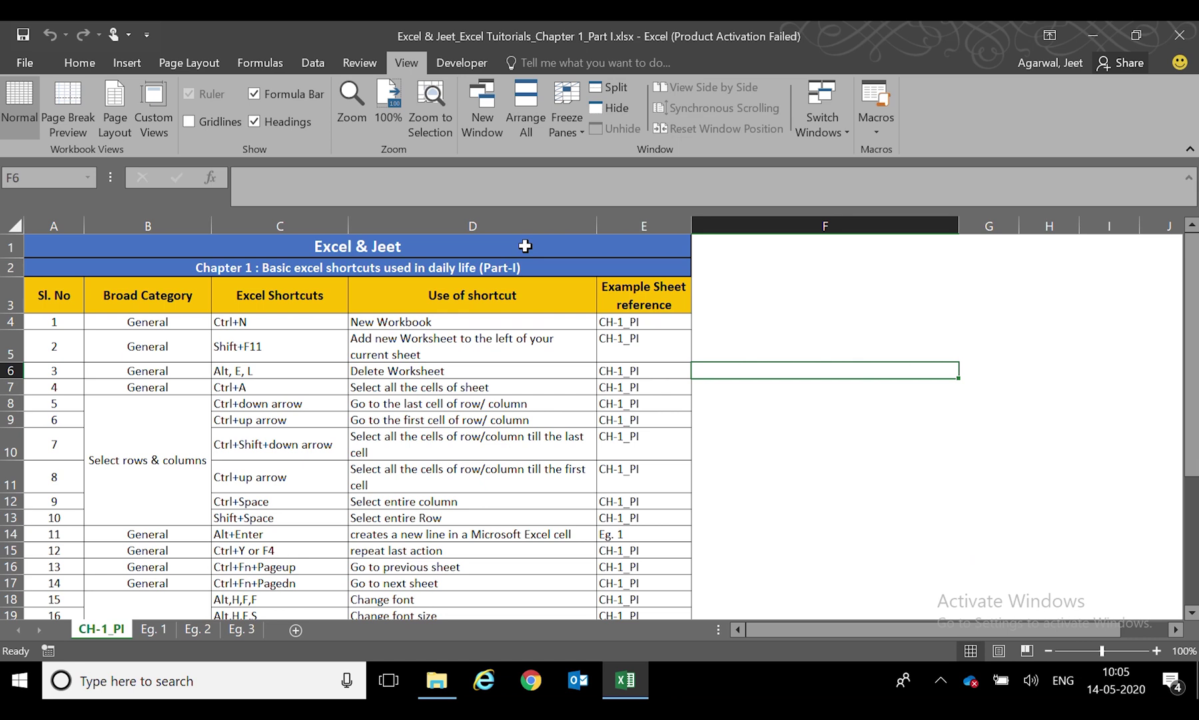
click(525, 246)
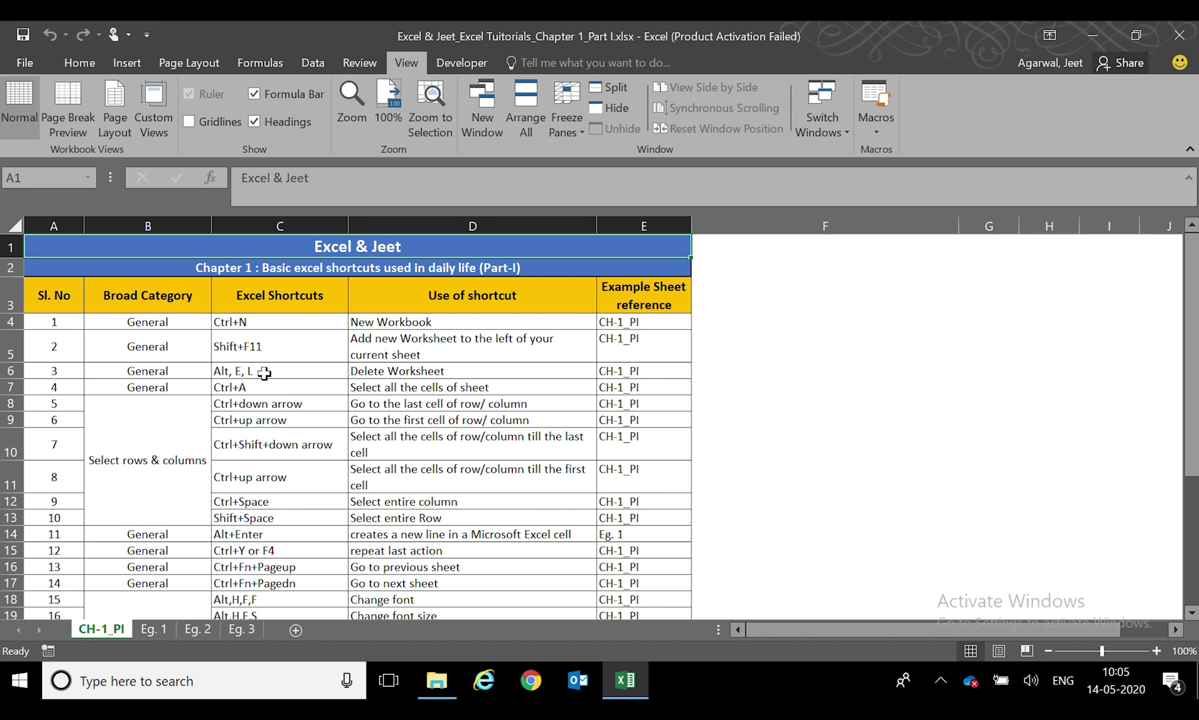
- Create a new blank workbook from the shortcuts list and close it again
click(260, 325)
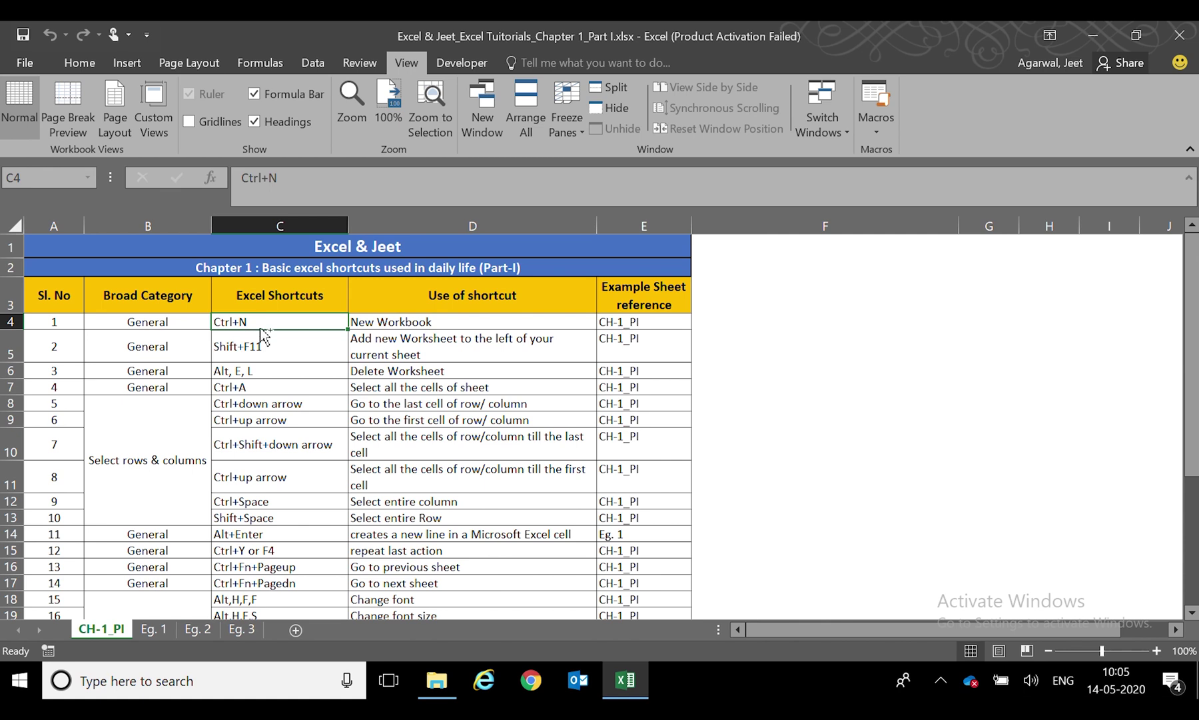
key(ctrl+n)
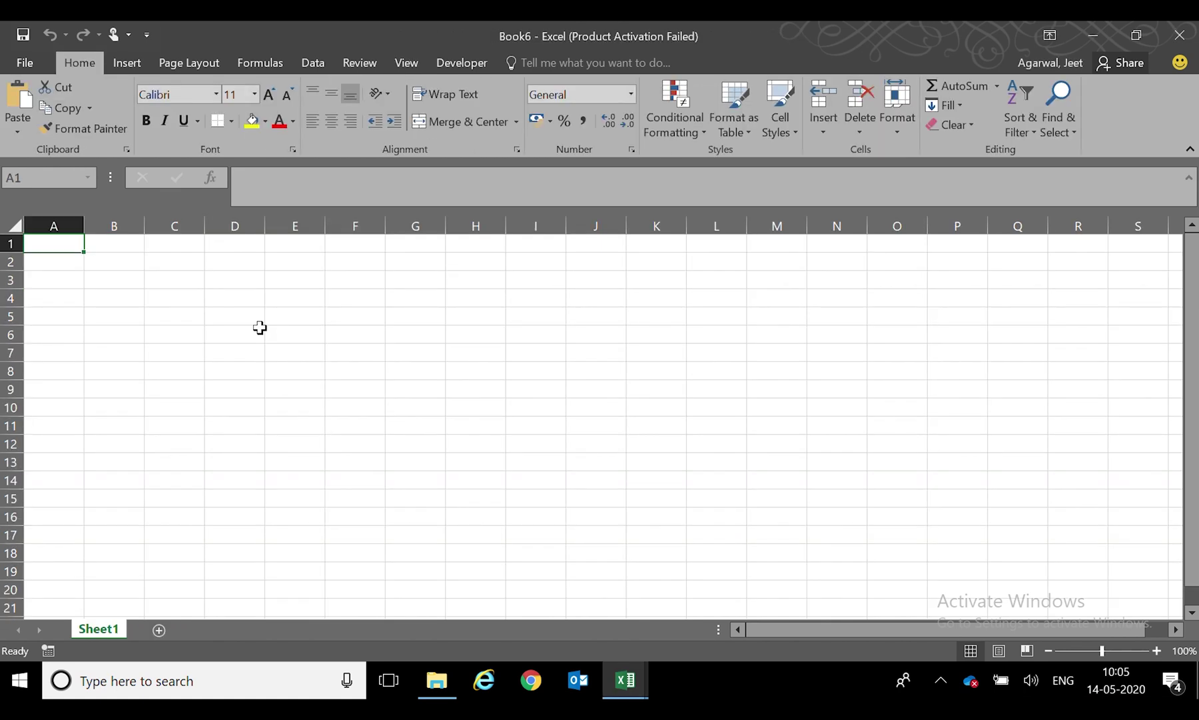
key(ctrl+w)
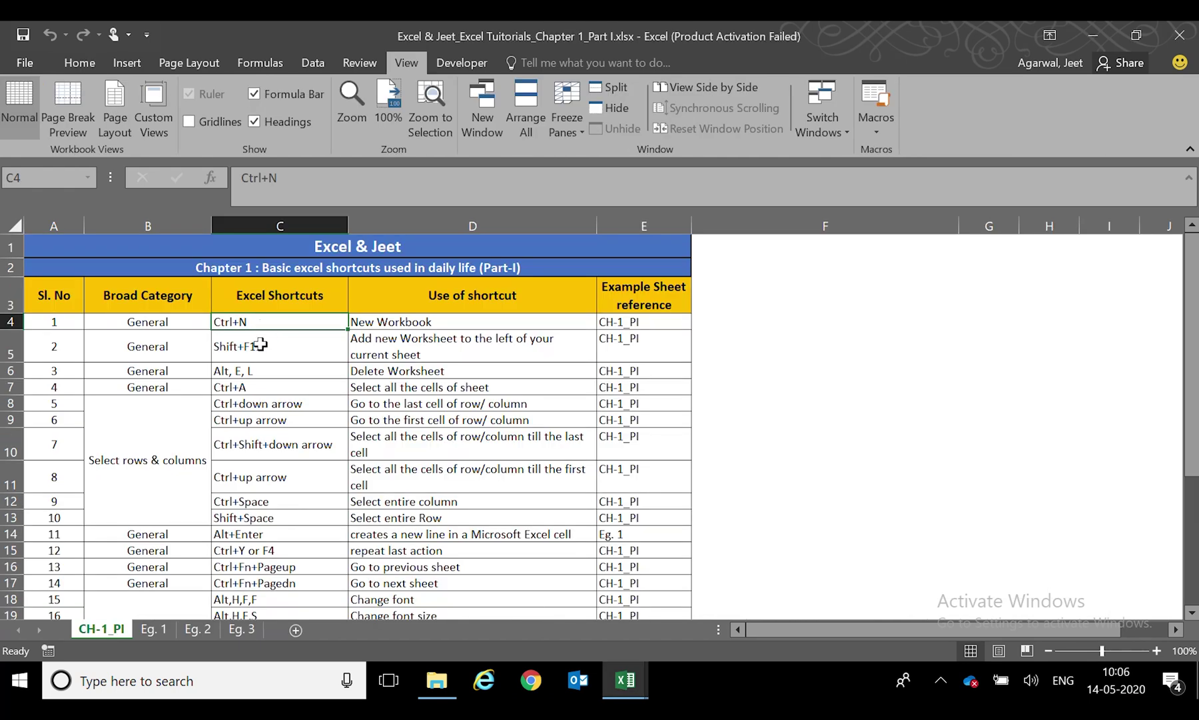
- Insert a new worksheet before the CH-1_PI sheet, delete it, and go to cell C6 of the shortcuts list
click(261, 343)
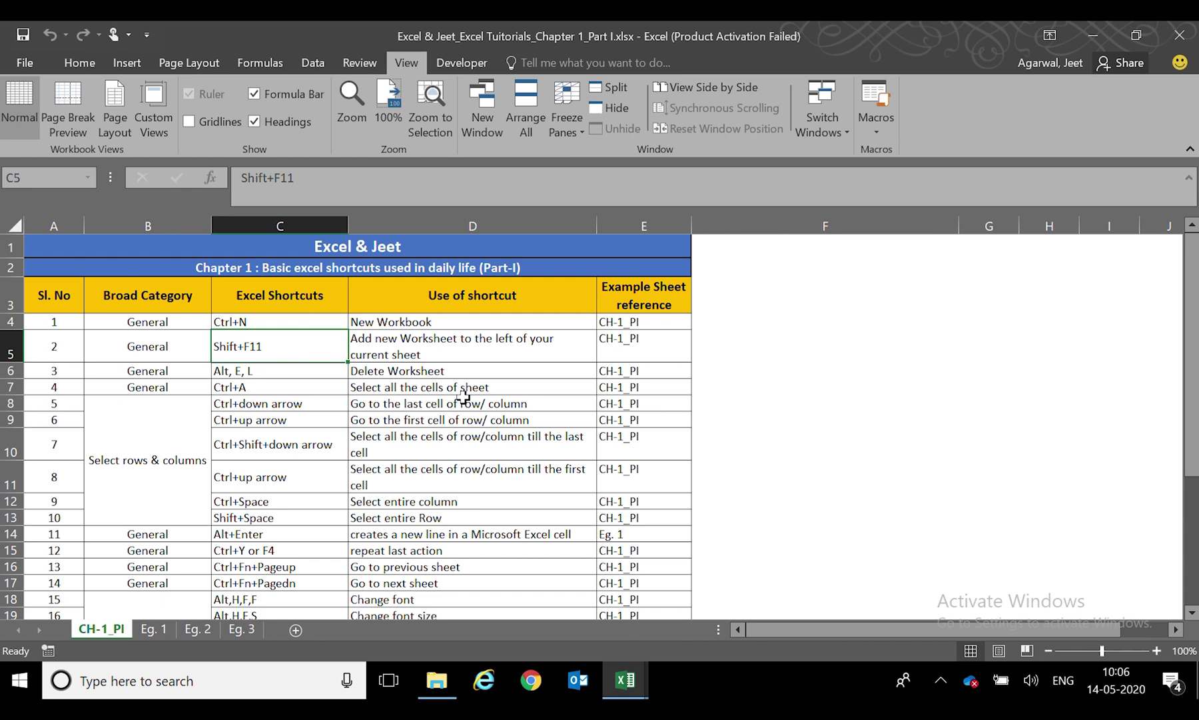
key(shift+F11)
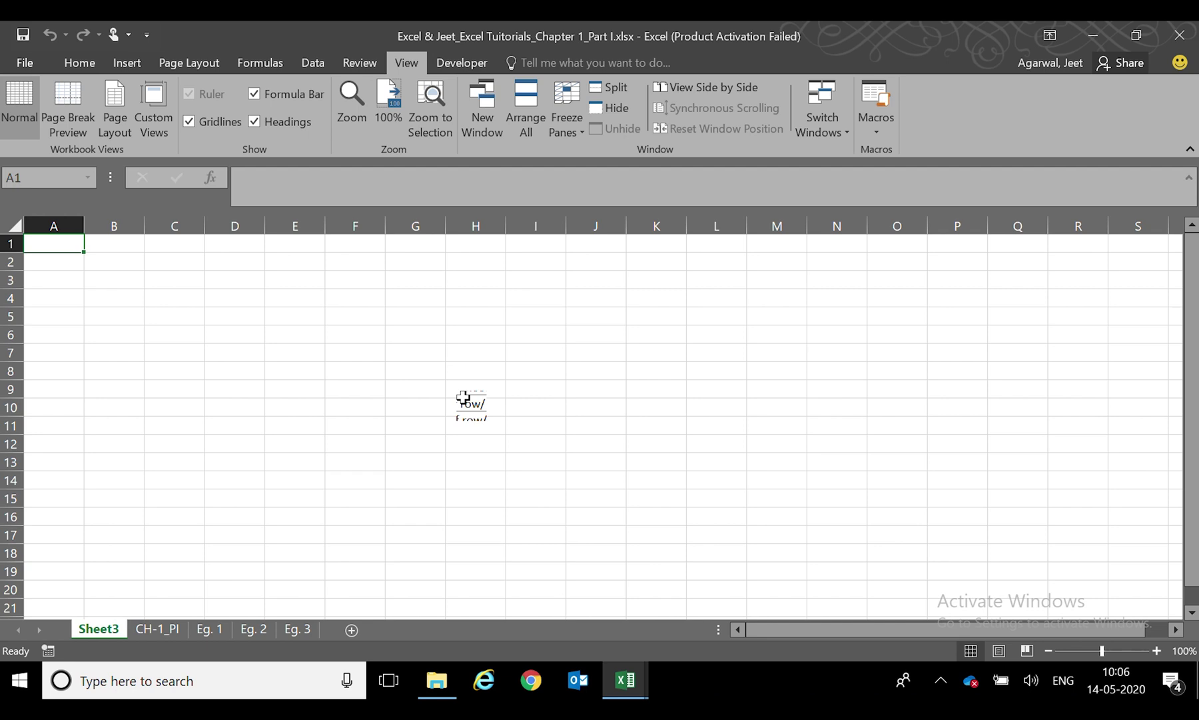
key(alt)
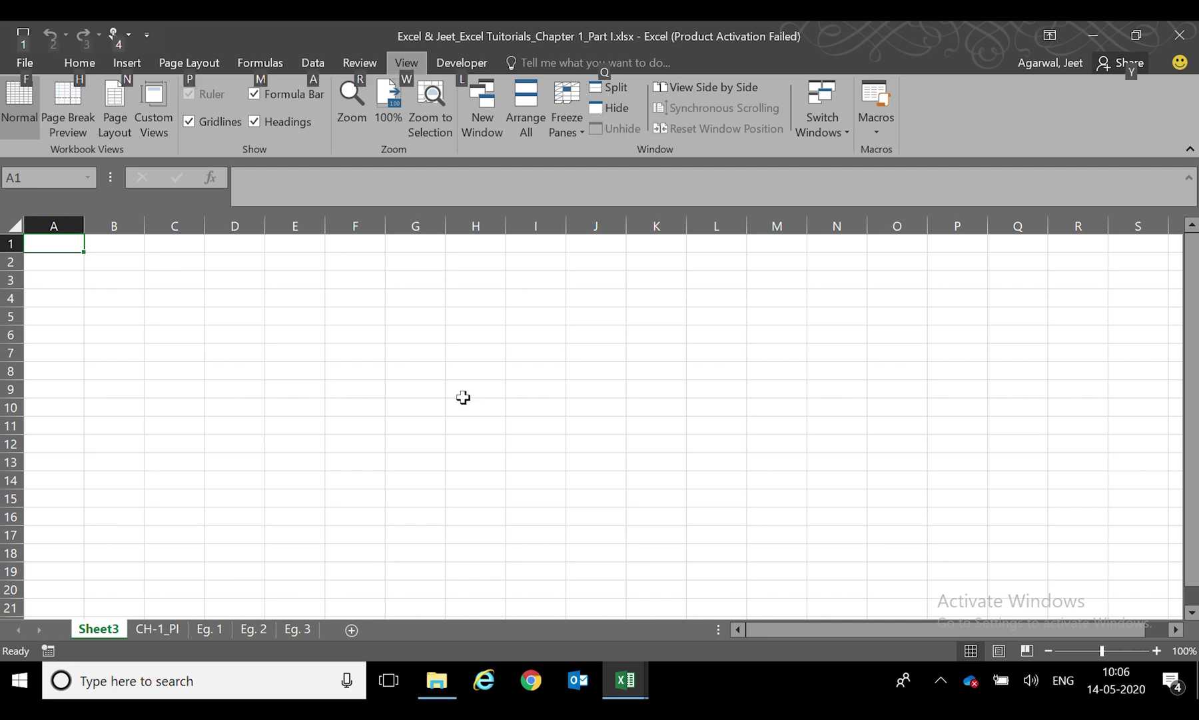
key(e)
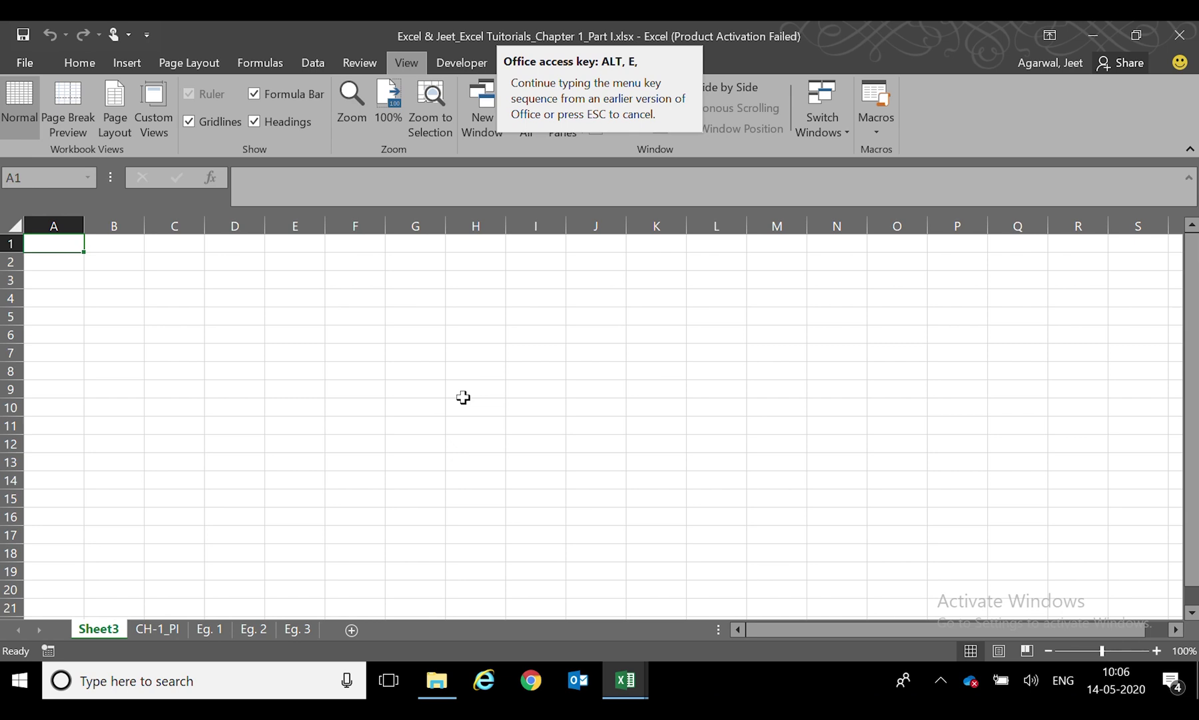
key(l)
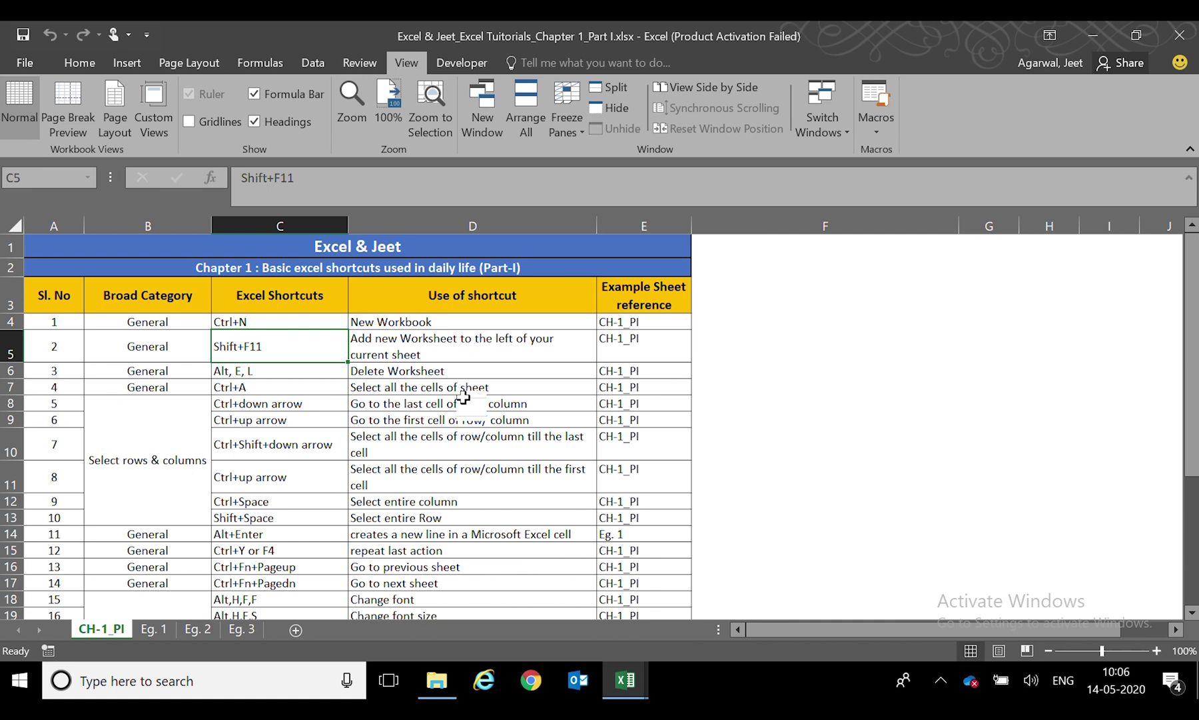
key(Down)
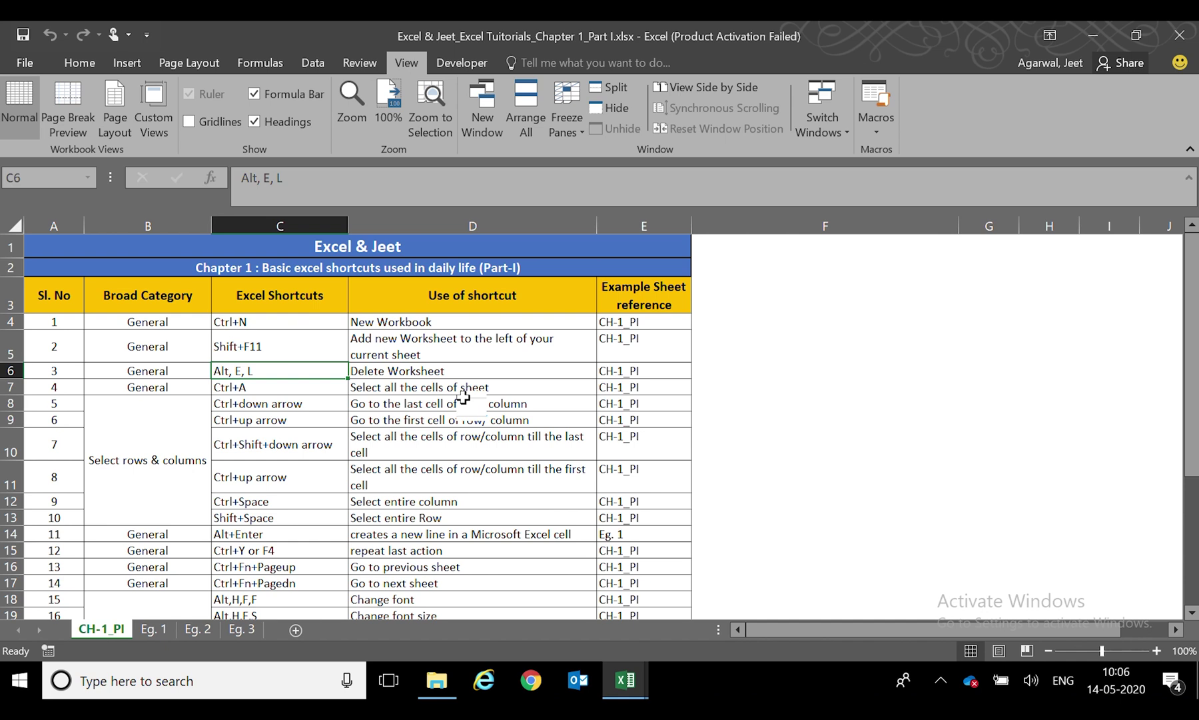
- From cell C7, select the whole shortcuts table and extend the selection to all cells of the sheet
click(285, 385)
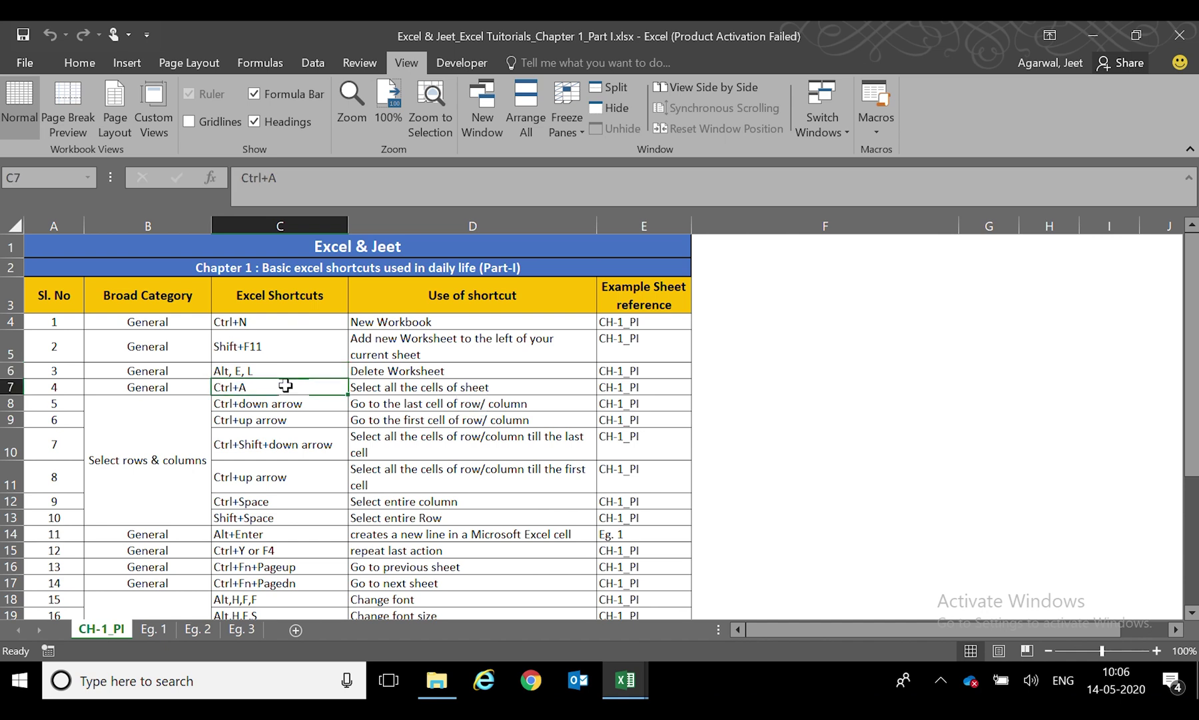
key(ctrl+a)
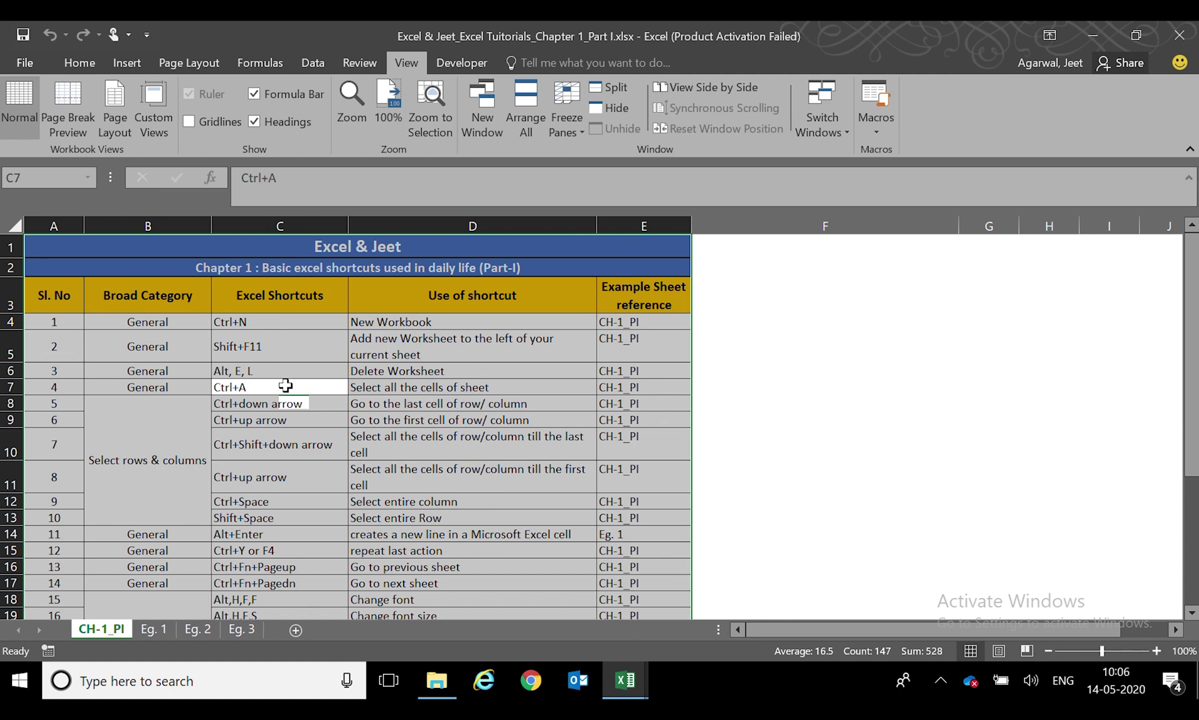
key(ctrl+a)
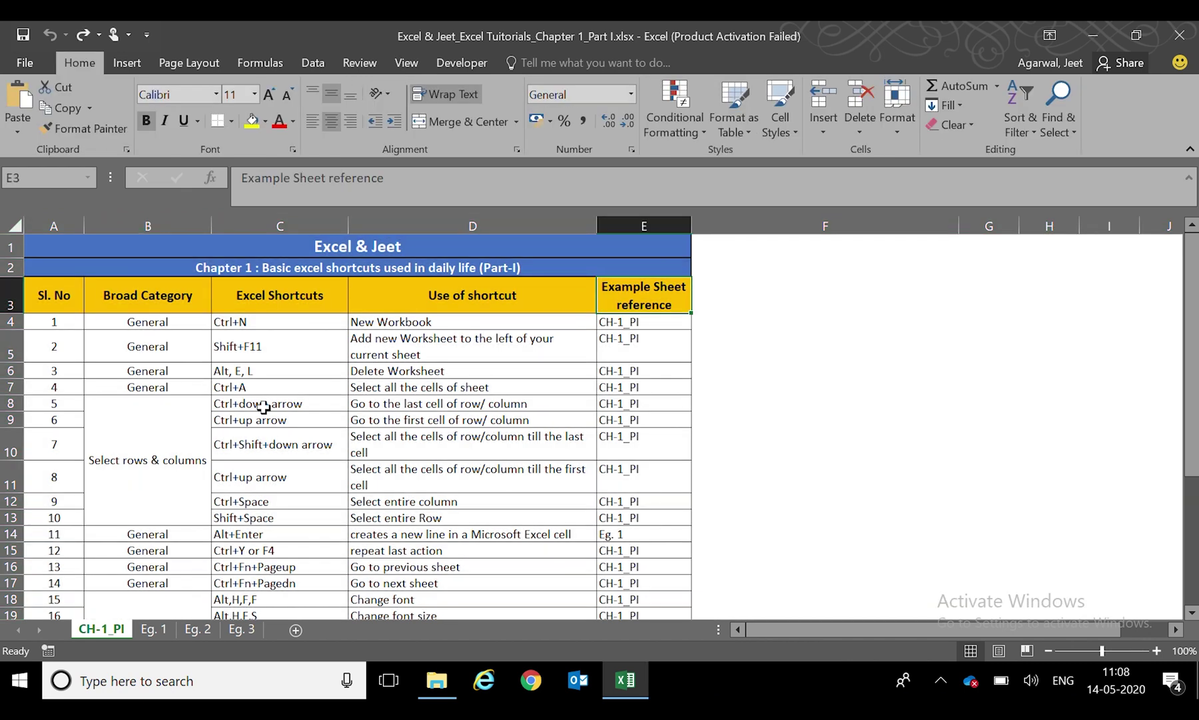
- From the Sl. No header in A3, jump to the row's last filled cell and the sheet's last column, and return to A3
click(264, 406)
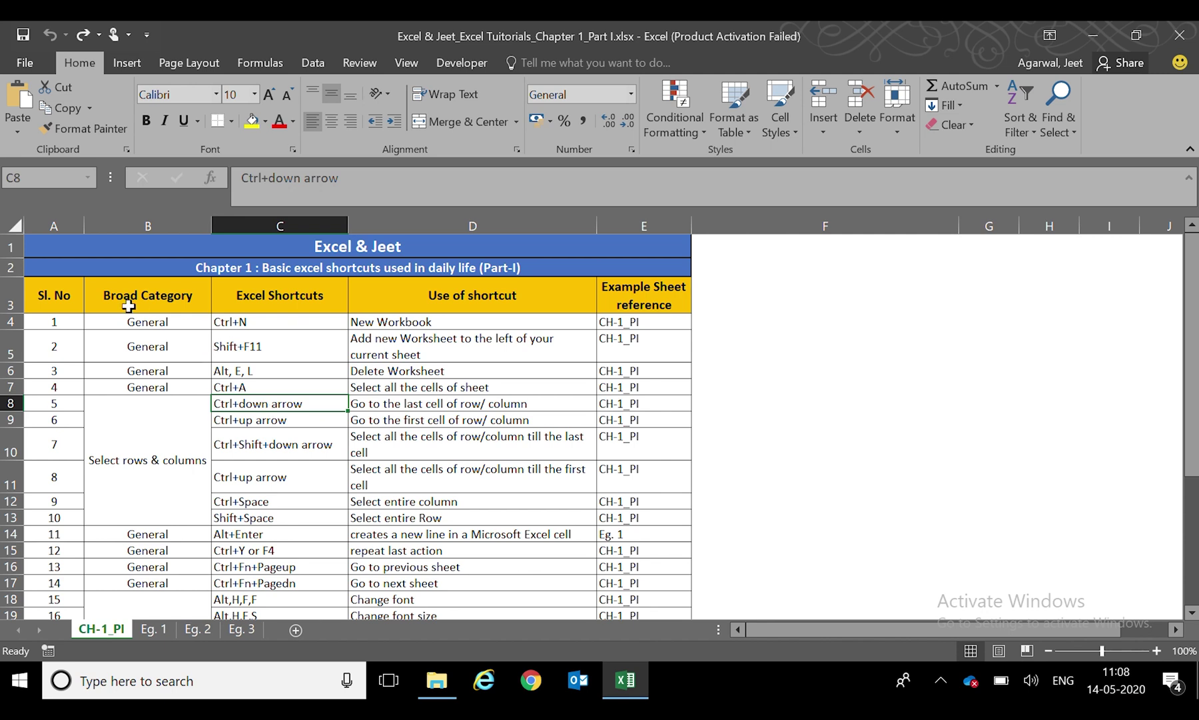
click(49, 291)
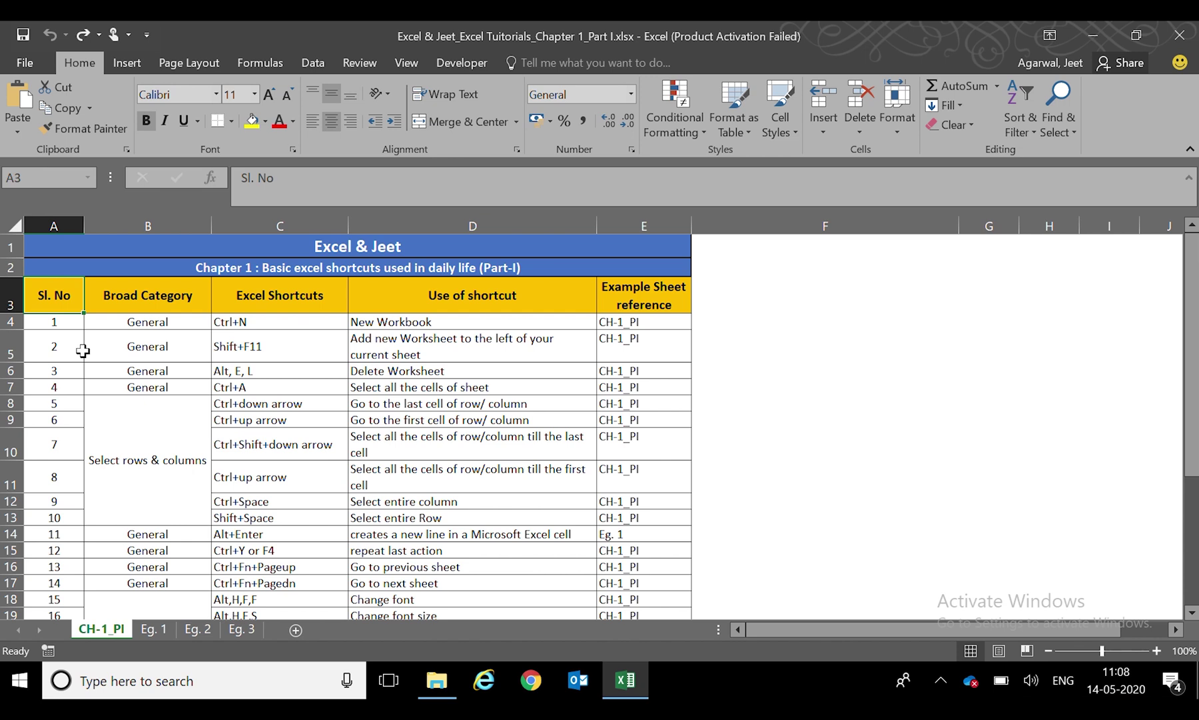
key(ctrl+Right)
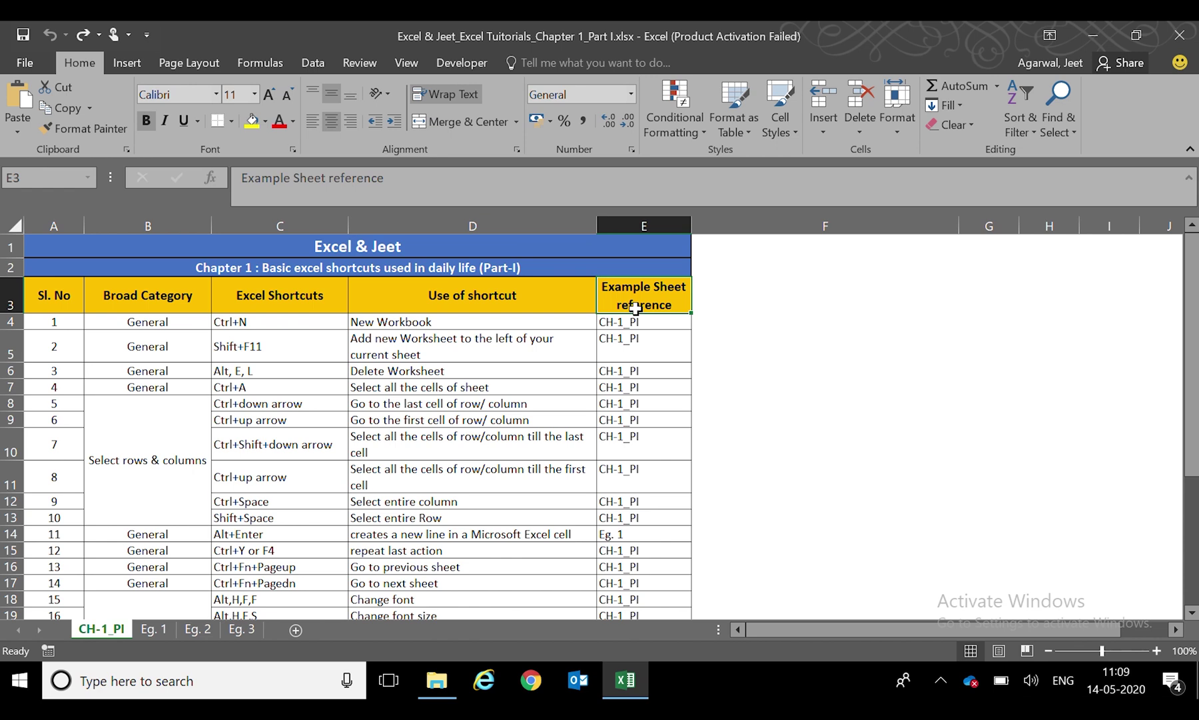
key(ctrl+Right)
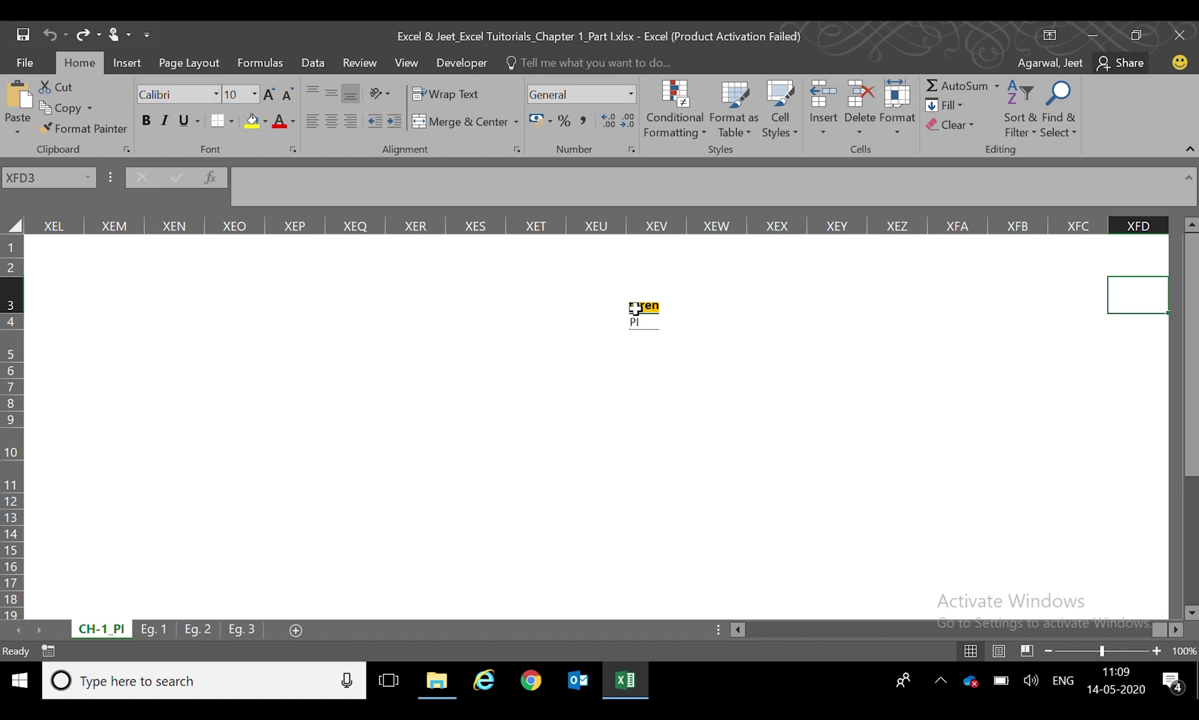
key(ctrl+Left)
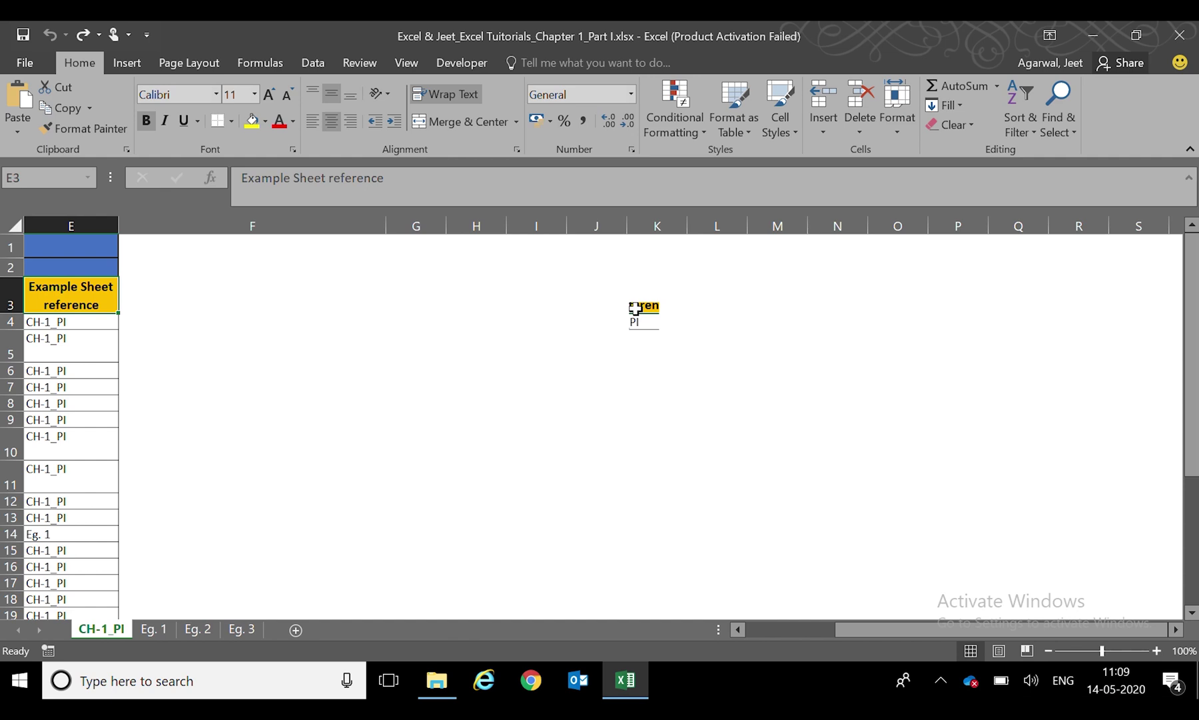
key(ctrl+Left)
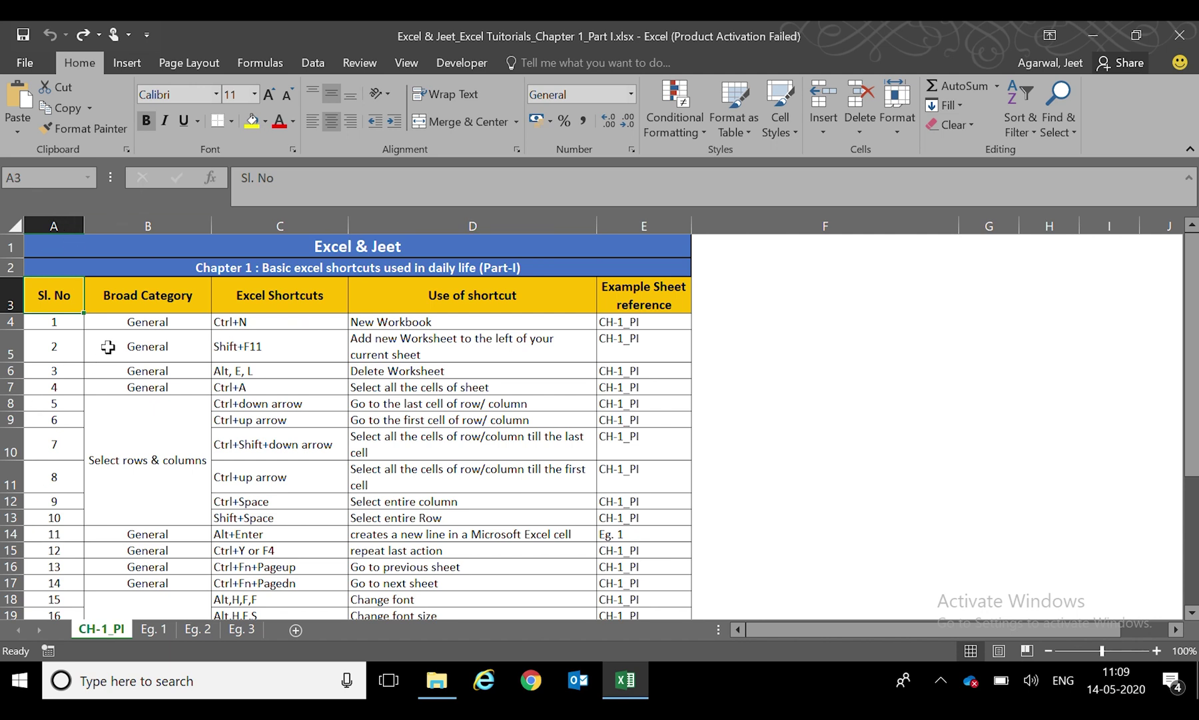
- Jump down column A to its last filled cell and the sheet's last row, and return to the title in A1
key(ctrl+Down)
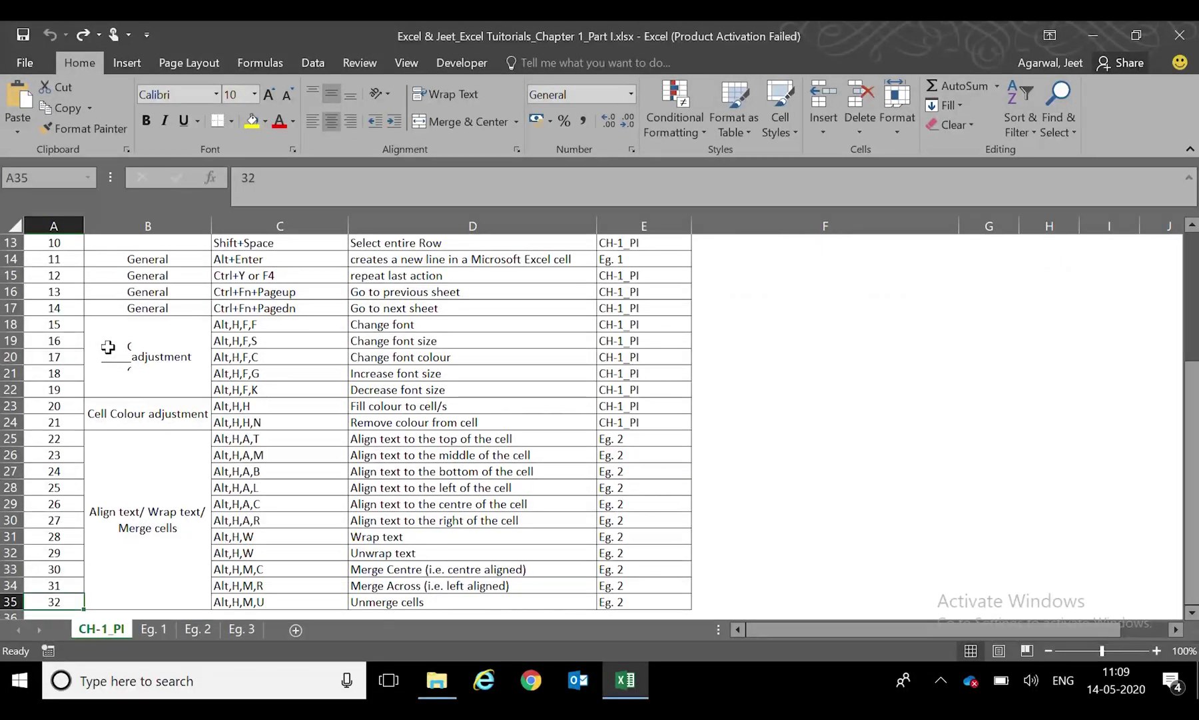
key(ctrl+Down)
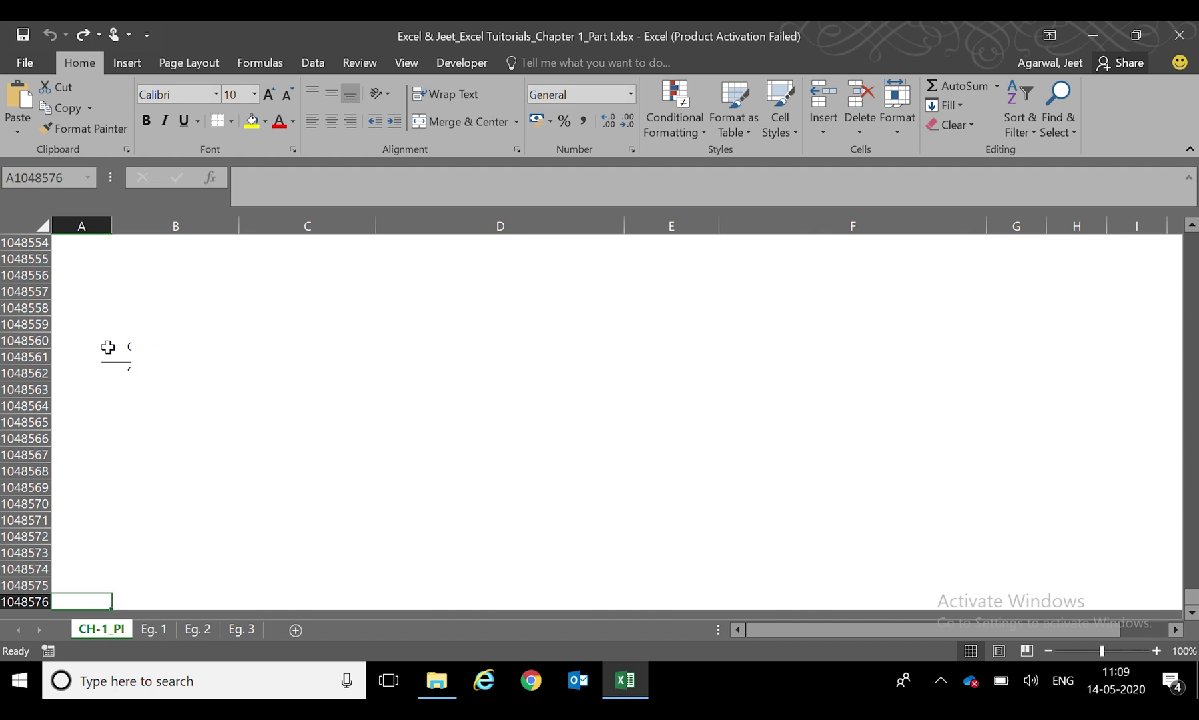
key(ctrl+Up)
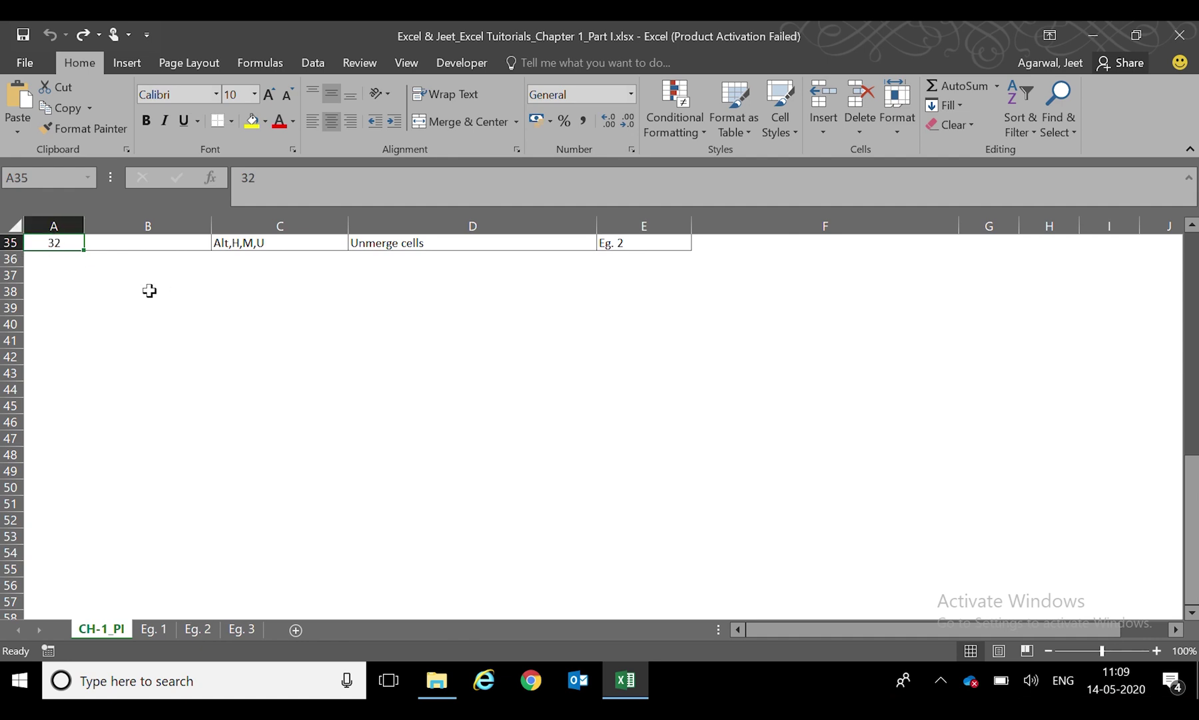
key(ctrl+Up)
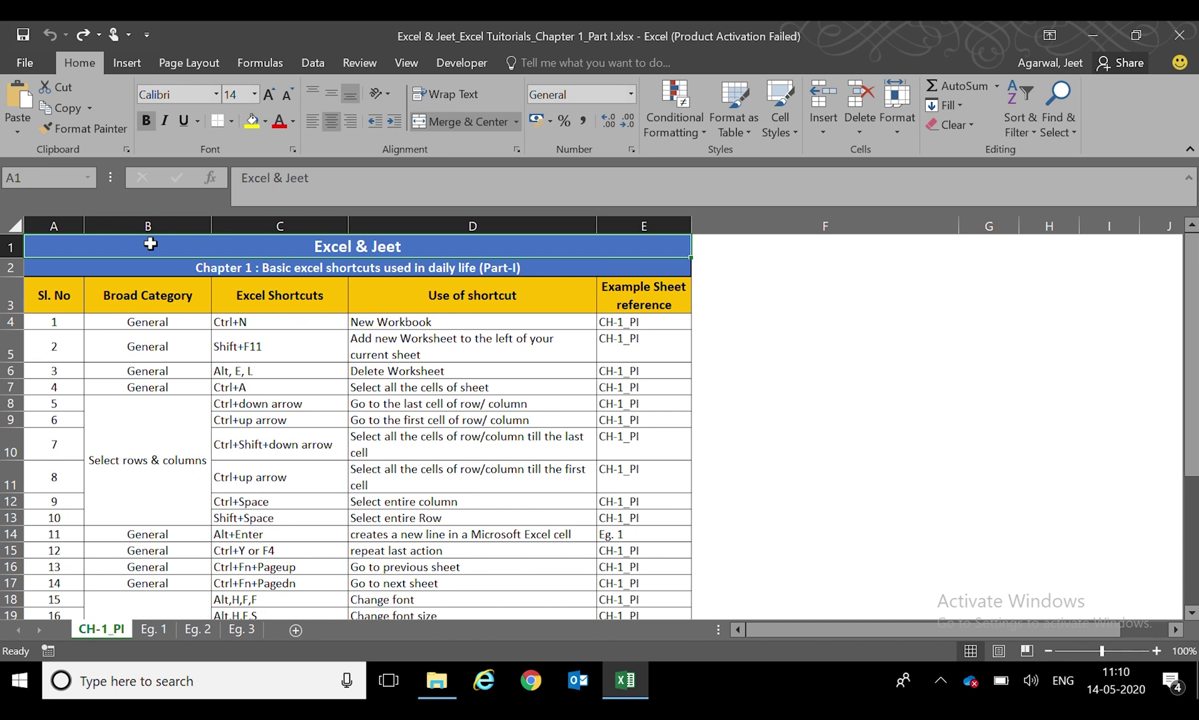
- Select the header cells A3:E3, expand the selection to all of row 3, and reduce it to A3
key(Down)
key(Down)
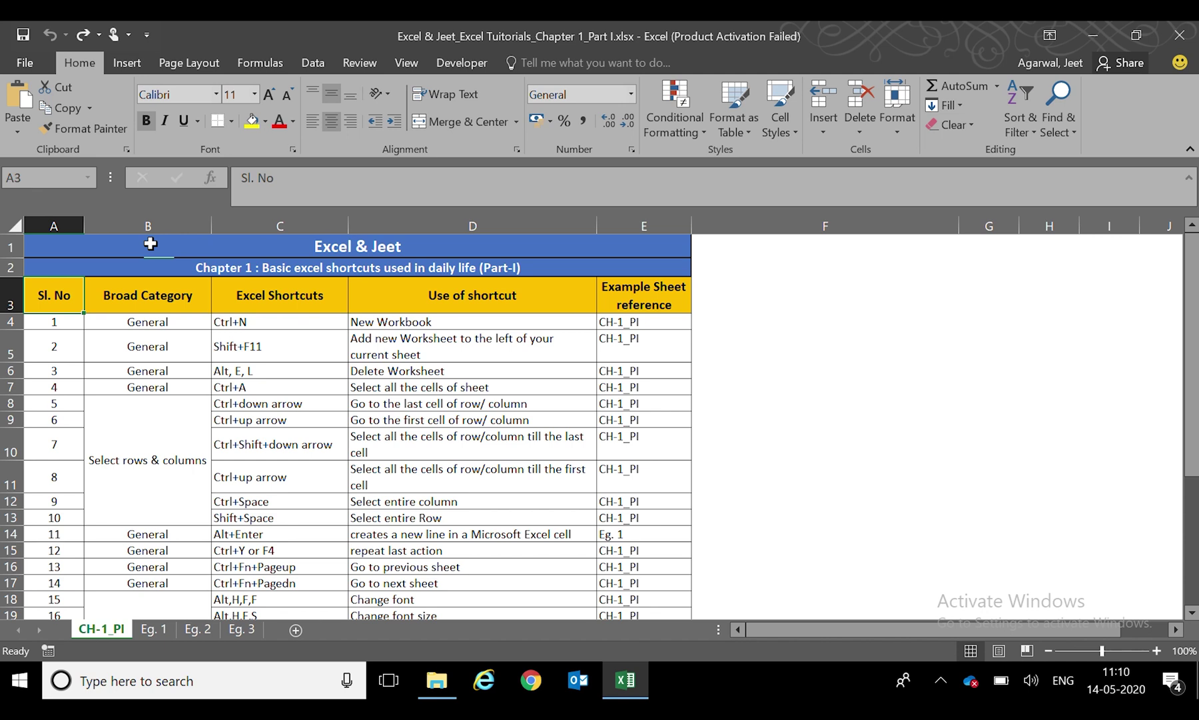
key(ctrl+shift+Right)
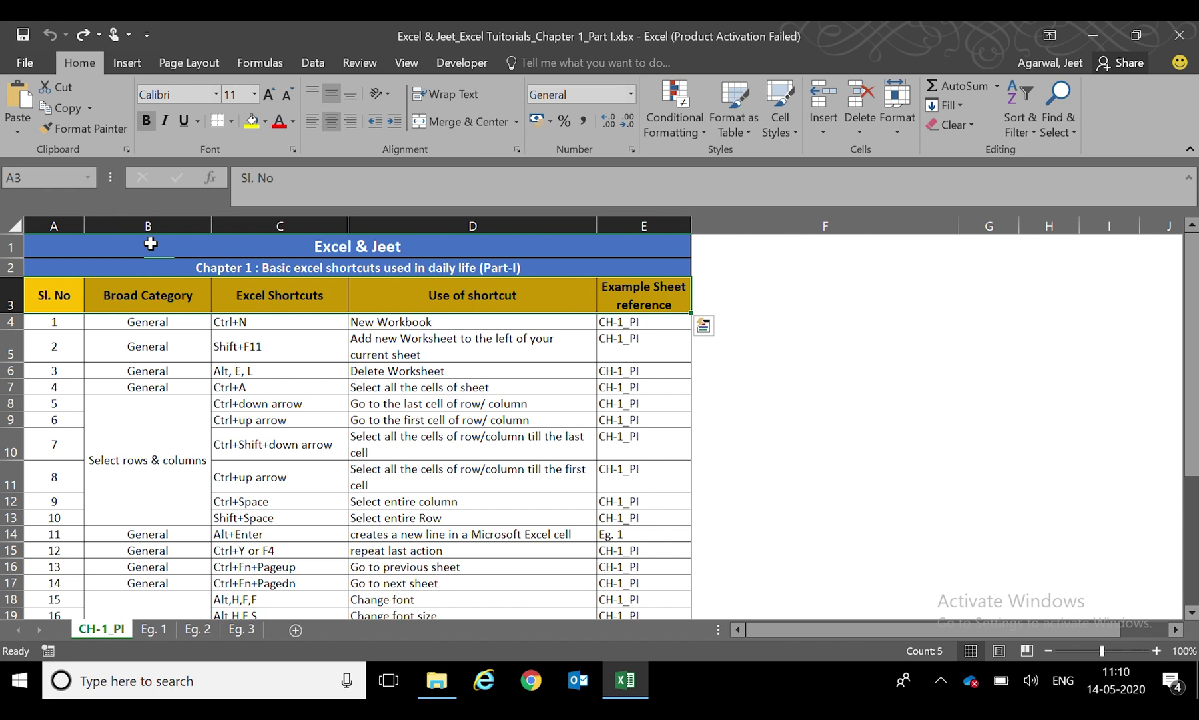
key(shift+space)
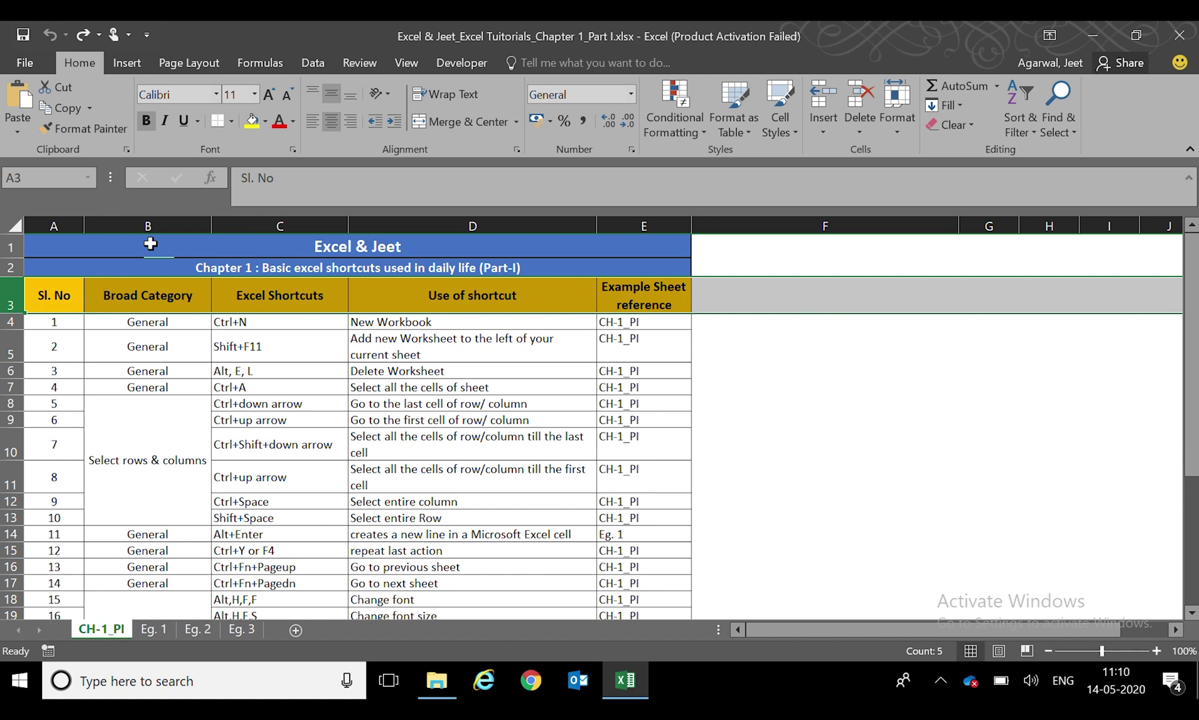
key(shift+BackSpace)
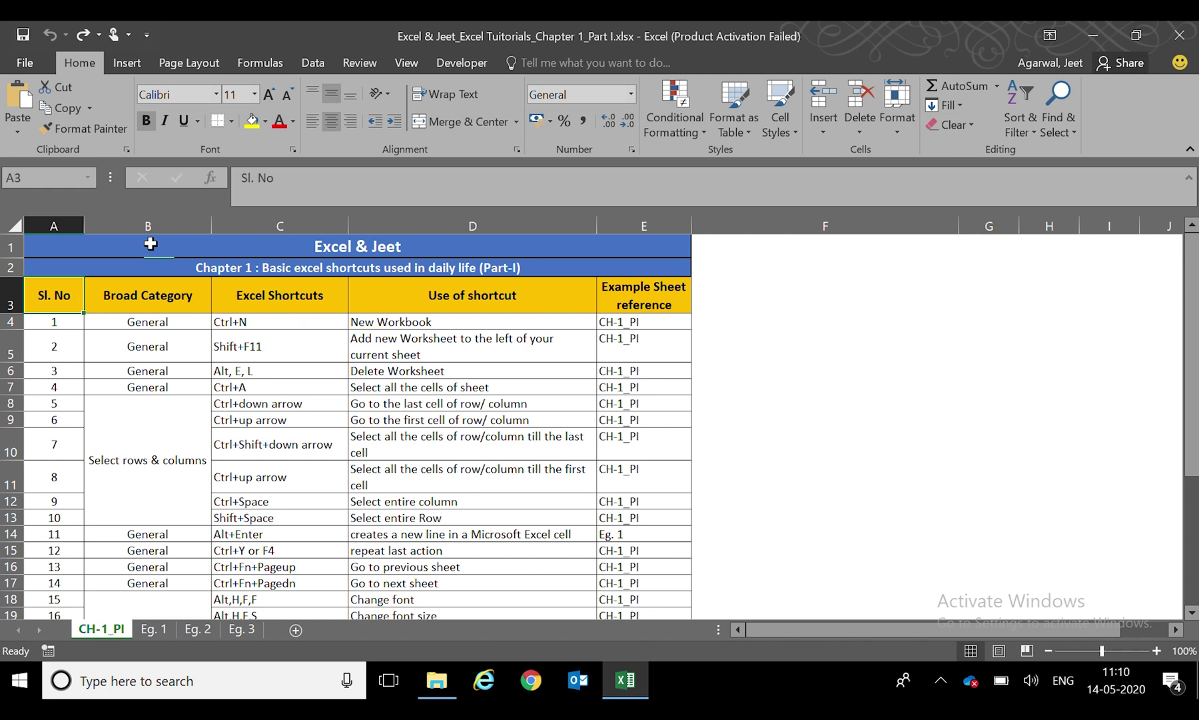
- Select the table from A3 down to row 35 and across to column E, and return to A3
key(shift+Down)
key(shift+Down)
key(shift+Down)
key(shift+Down)
key(shift+Down)
key(shift+Down)
key(shift+Down)
key(shift+Down)
key(shift+Down)
key(shift+Down)
key(shift+Down)
key(shift+Down)
key(shift+Down)
key(shift+Down)
key(shift+Down)
key(shift+Down)
key(shift+Down)
key(shift+Down)
key(shift+Down)
key(shift+Down)
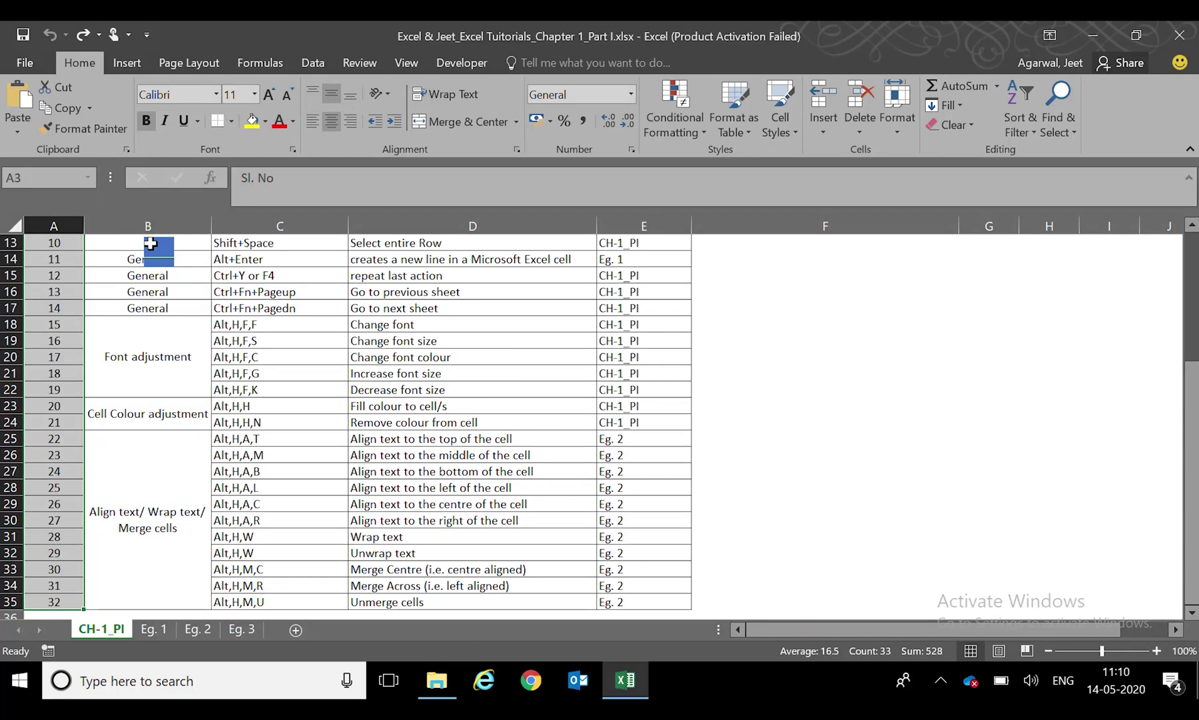
key(ctrl+shift+Right)
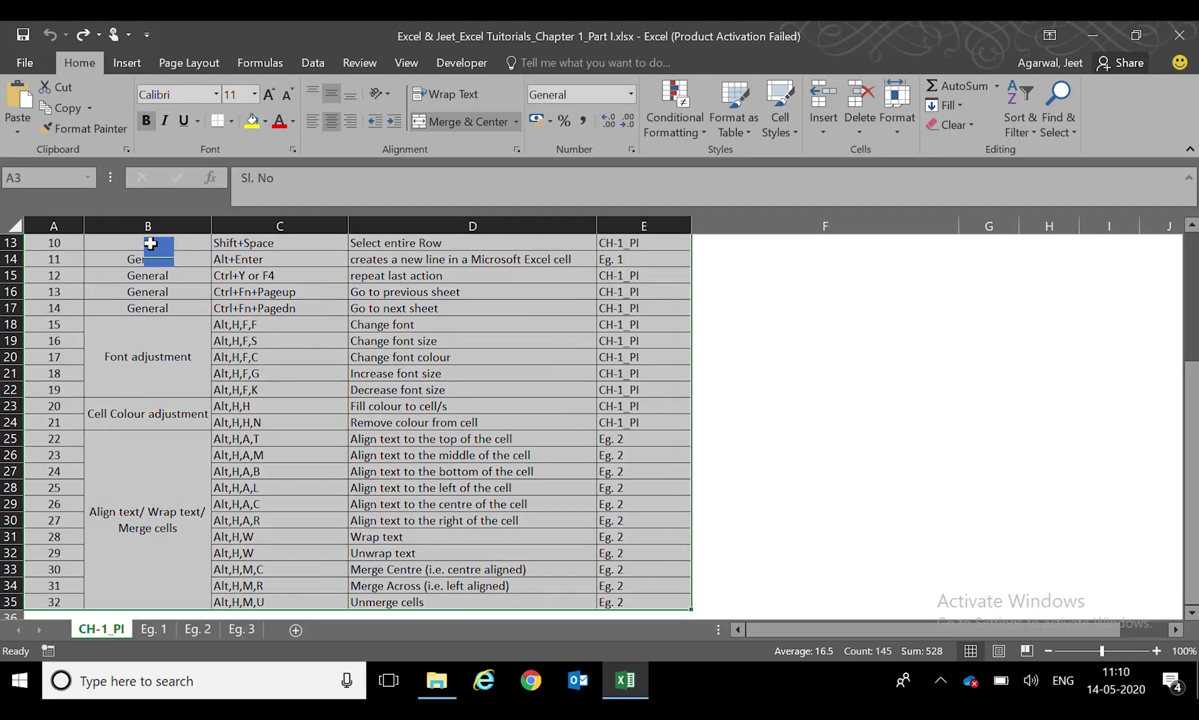
key(Up)
key(Up)
key(Down)
key(Down)
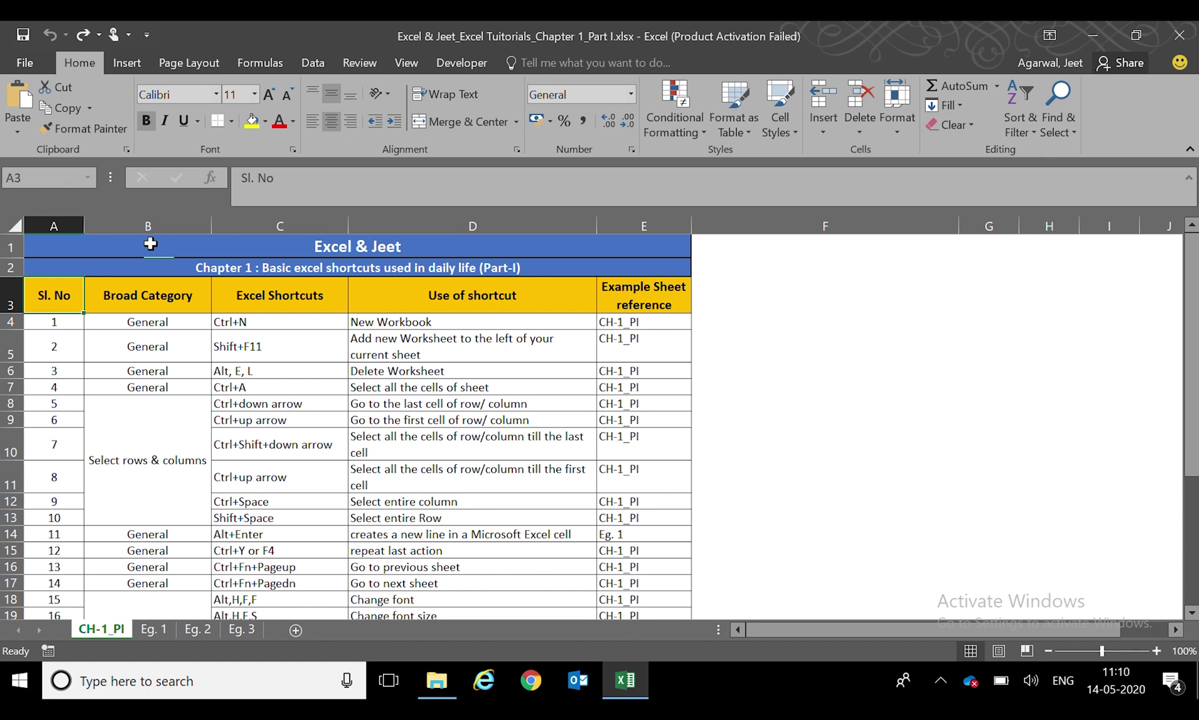
- Jump from A3 to the last header cell, down to the table's last row, and back up to D4
key(ctrl+Right)
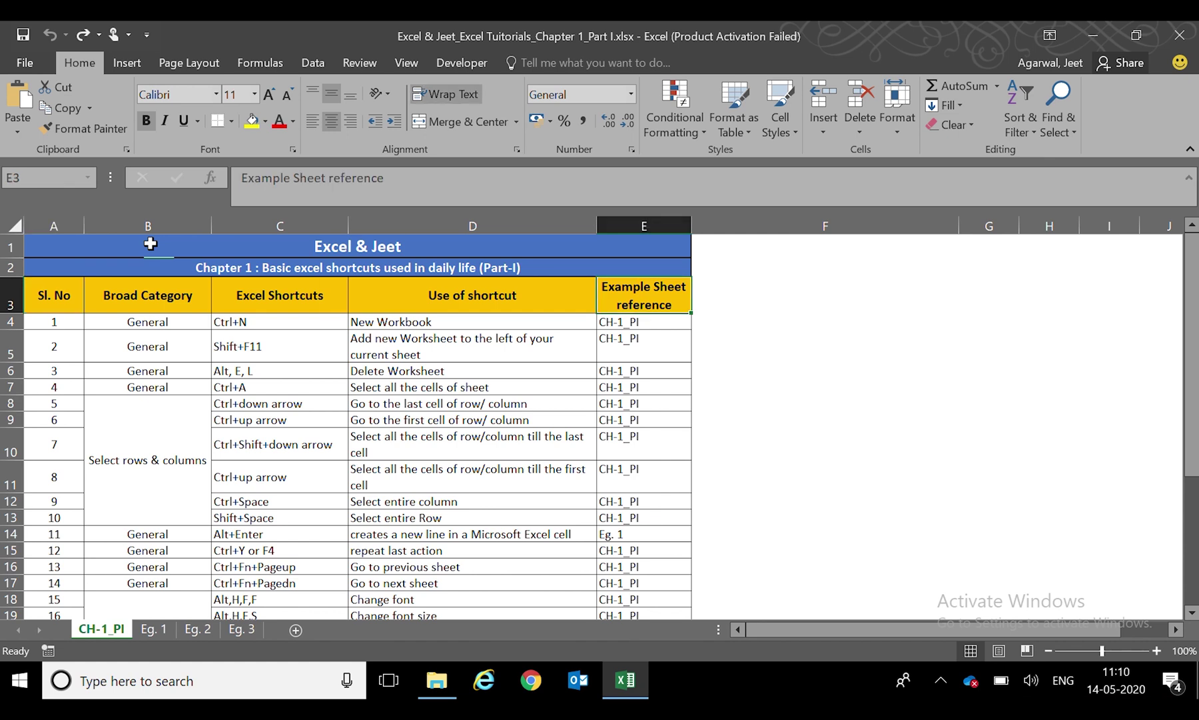
key(ctrl+Down)
key(ctrl+Left)
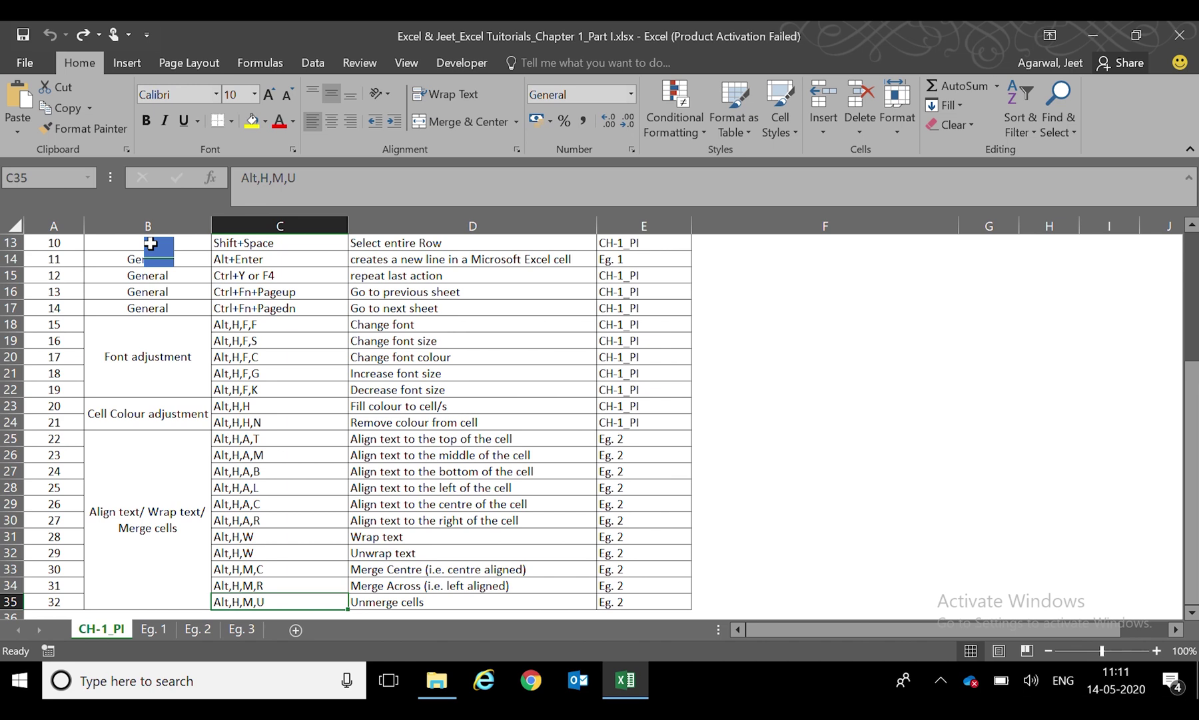
key(ctrl+Up)
key(Right)
key(Down)
key(Down)
key(Down)
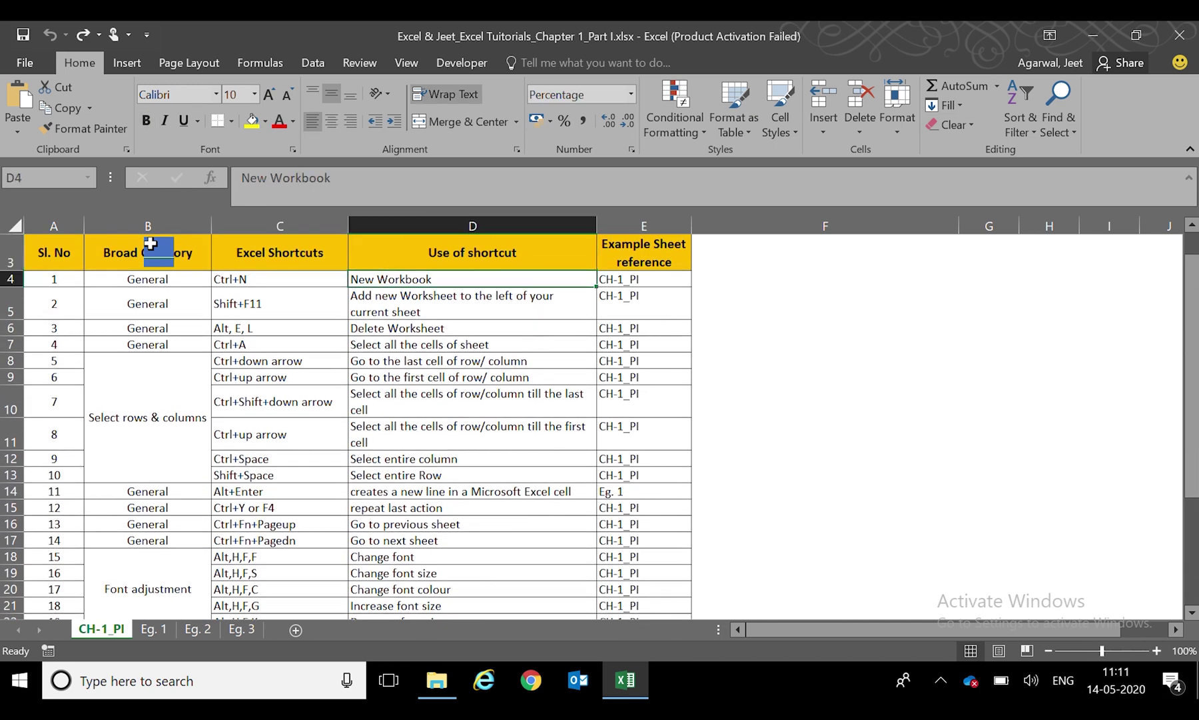
- Move down column D to D12 and clear its contents
key(Down)
key(Down)
key(Down)
key(Down)
key(Down)
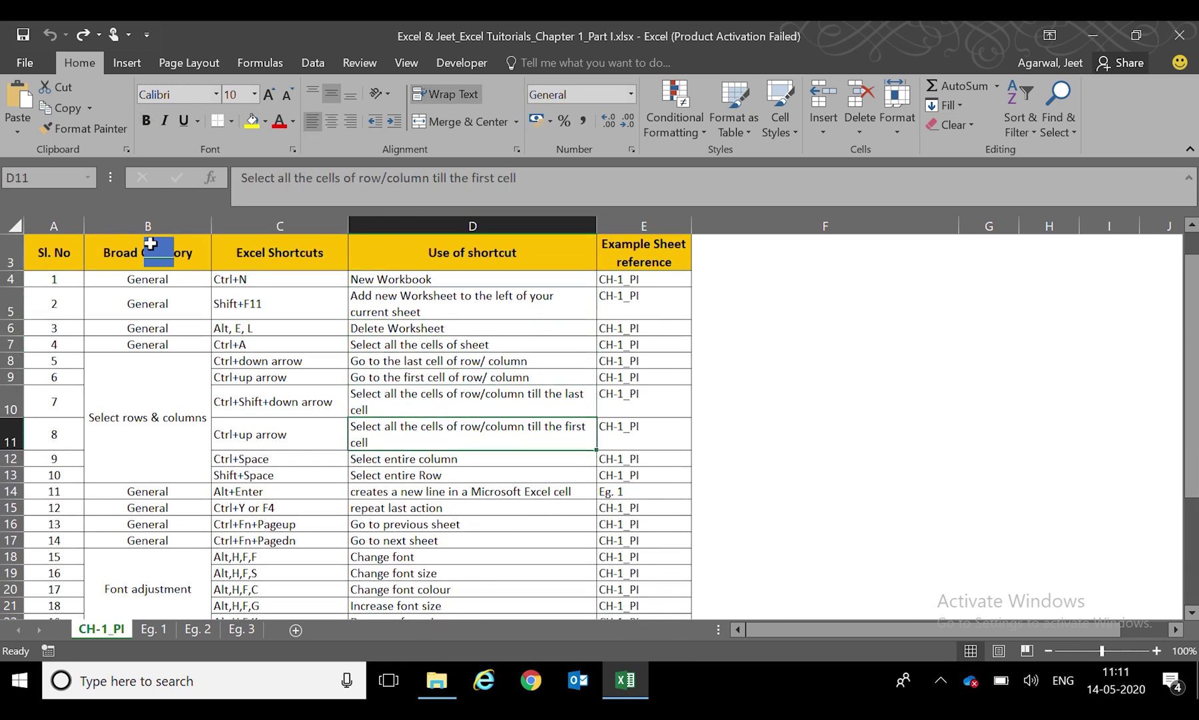
key(Down)
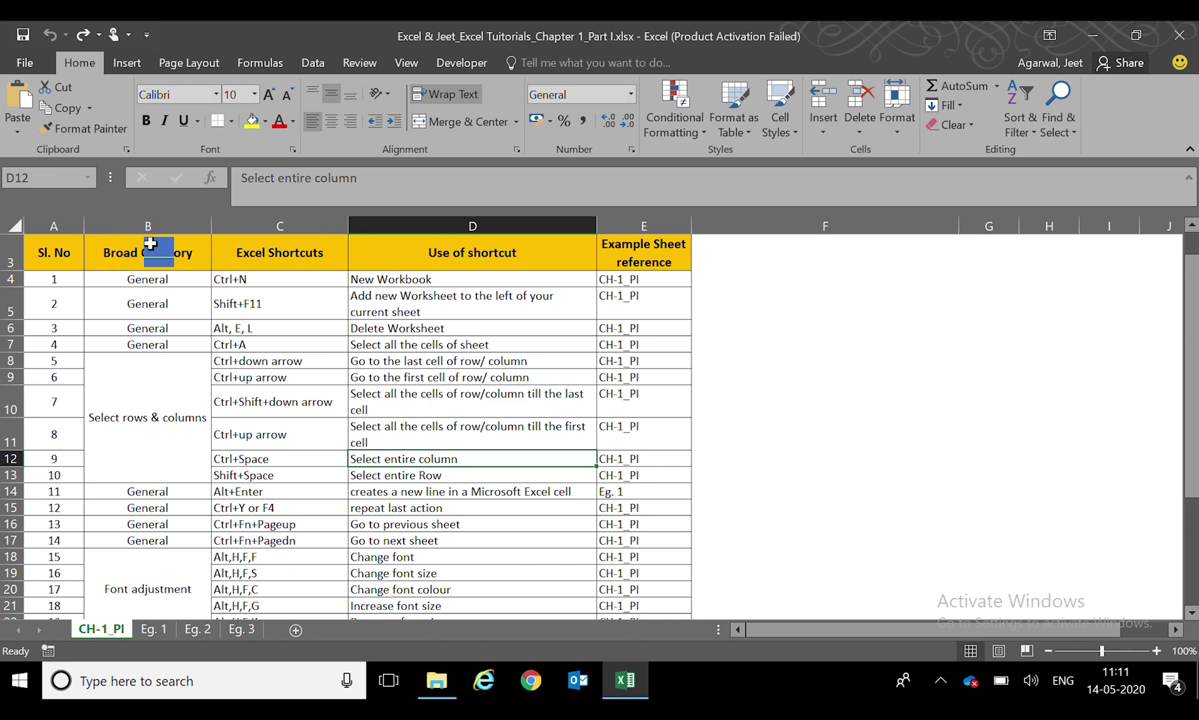
key(Delete)
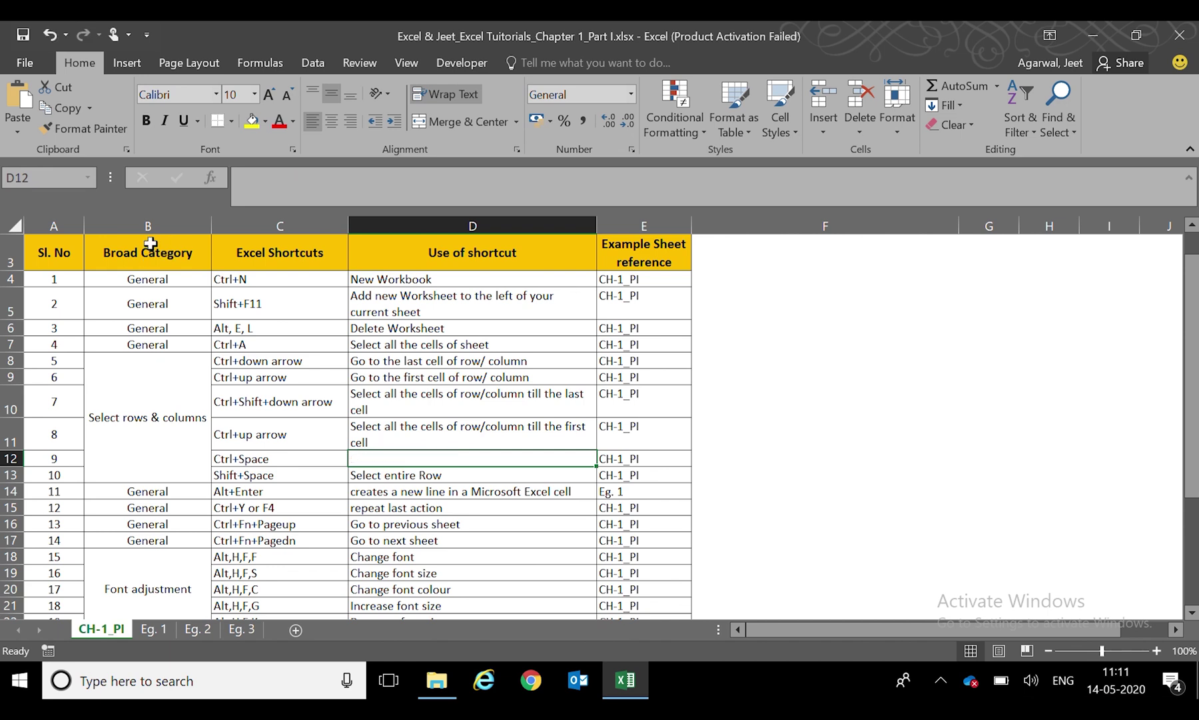
- Move cell by cell back up column D to the header in D3
key(Up)
key(Up)
key(Up)
key(Up)
key(Up)
key(Up)
key(Up)
key(Up)
key(Up)
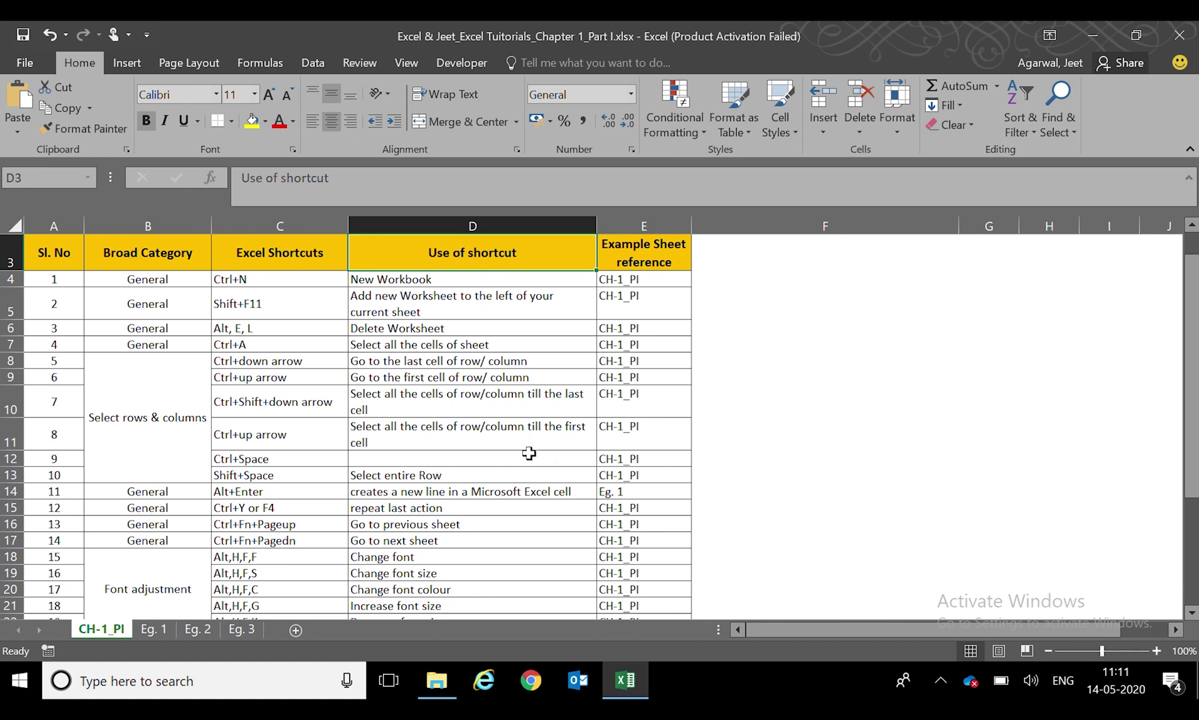
- Select the table's last cell, D35, and jump up column D to the sheet title
scroll(529, 453, down, 5)
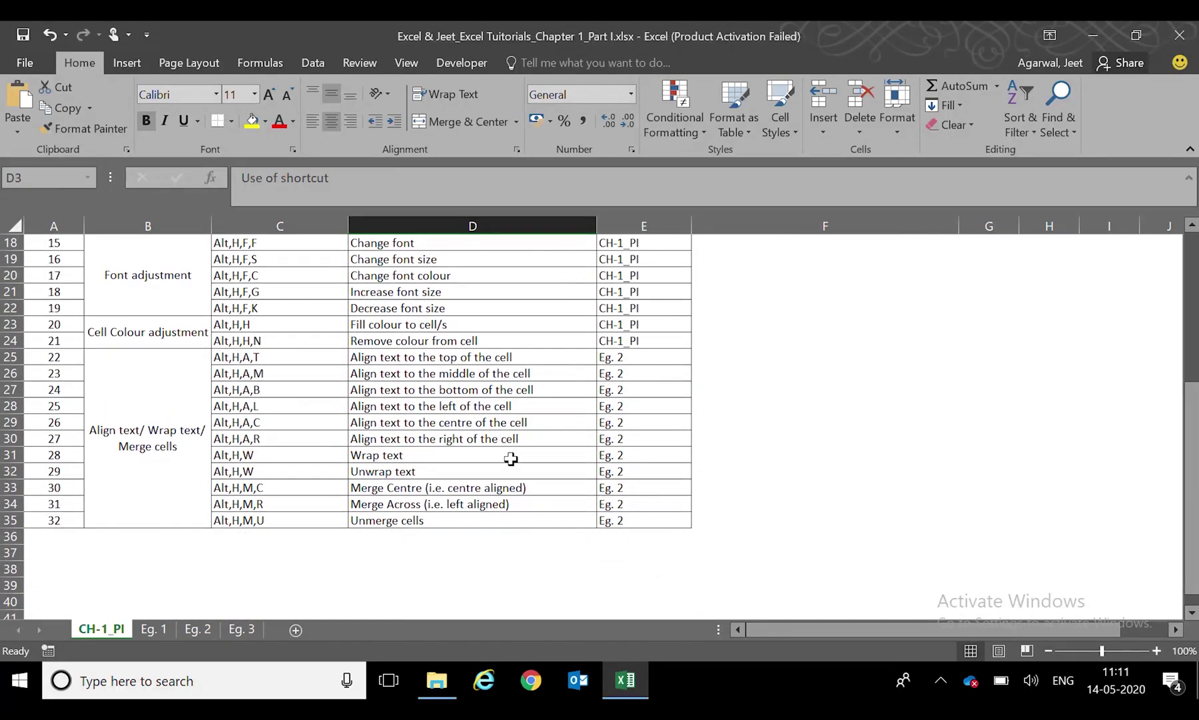
click(423, 519)
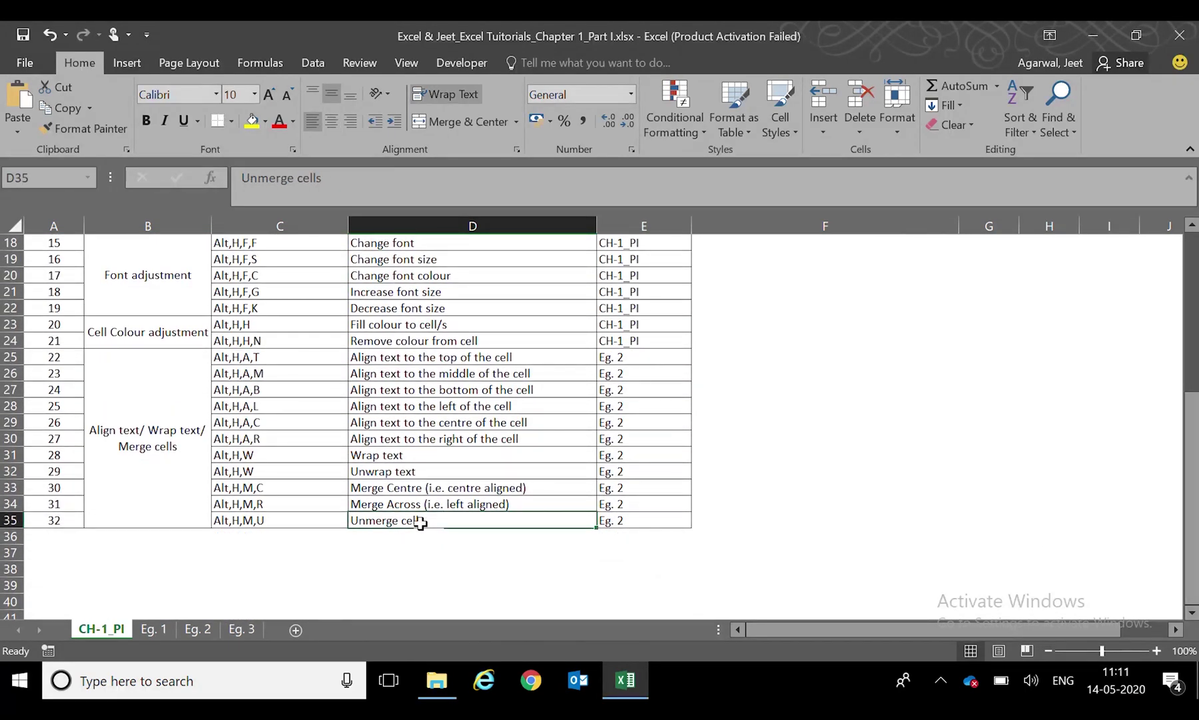
key(ctrl+Up)
key(ctrl+Up)
key(ctrl+Up)
key(ctrl+Up)
- Move to the header in D3 and jump down to D11, the last filled cell above the blank
key(Down)
key(Down)
key(Right)
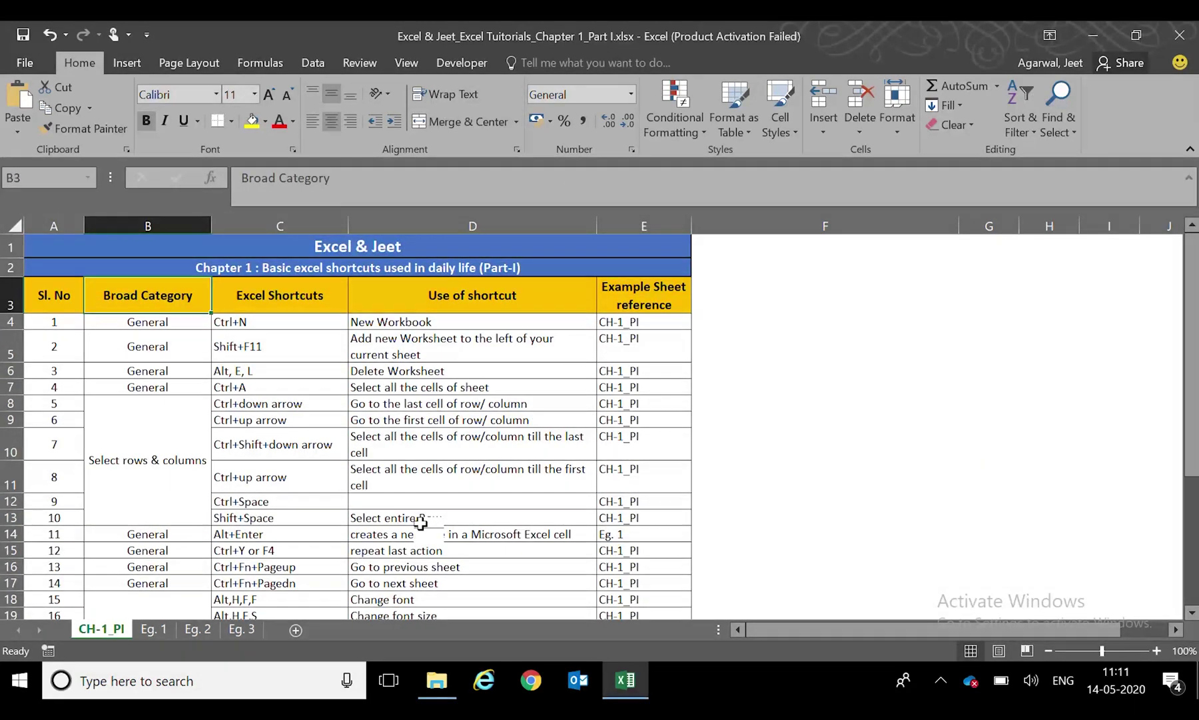
key(Right)
key(Right)
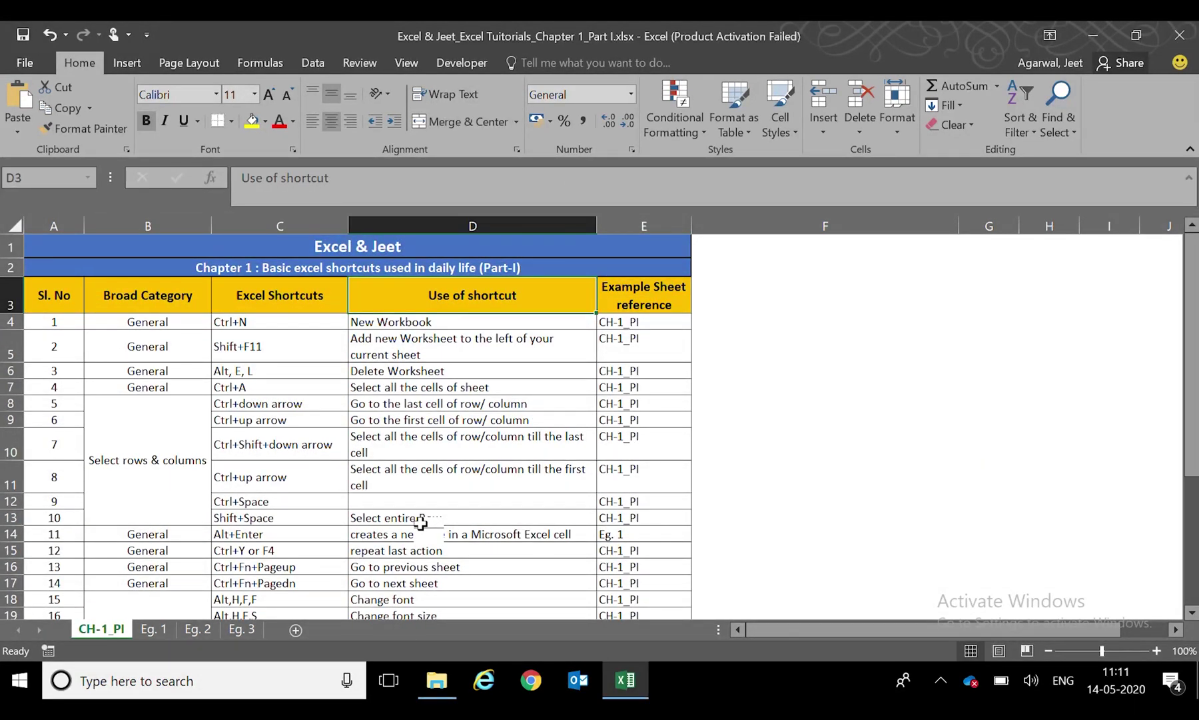
key(ctrl+Down)
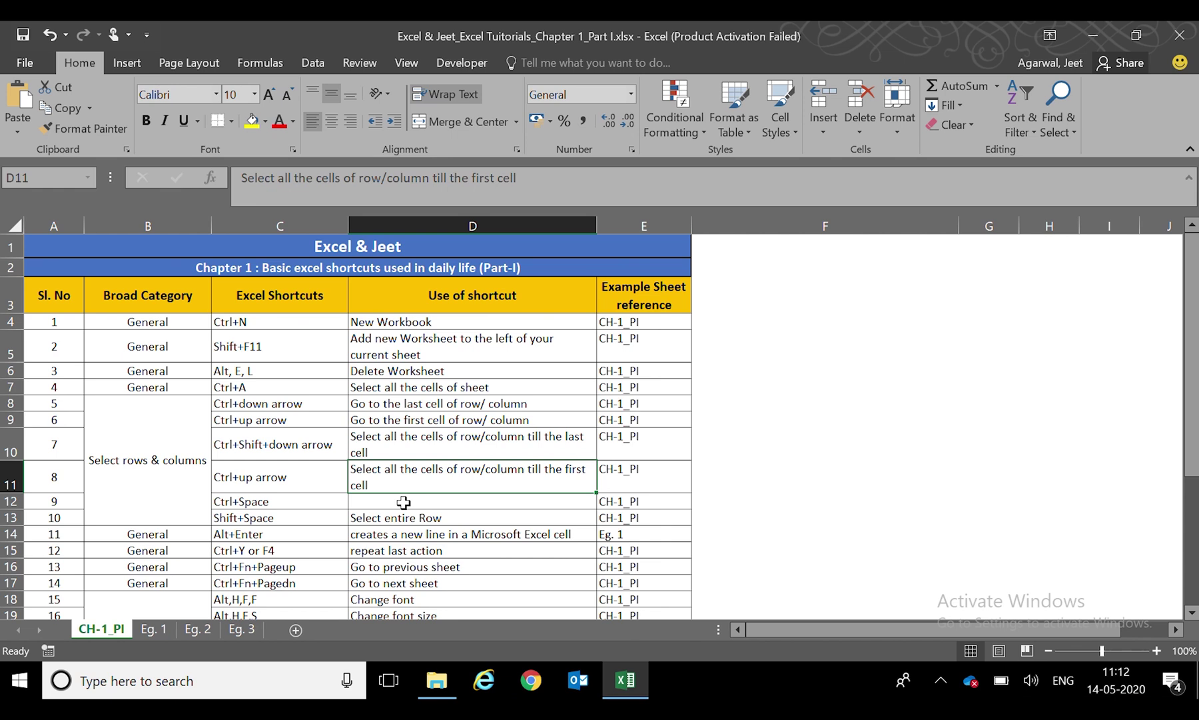
- Undo the clearing of D12
key(ctrl+z)
key(ctrl+z)
key(ctrl+z)
key(ctrl+z)
key(ctrl+z)
key(ctrl+z)
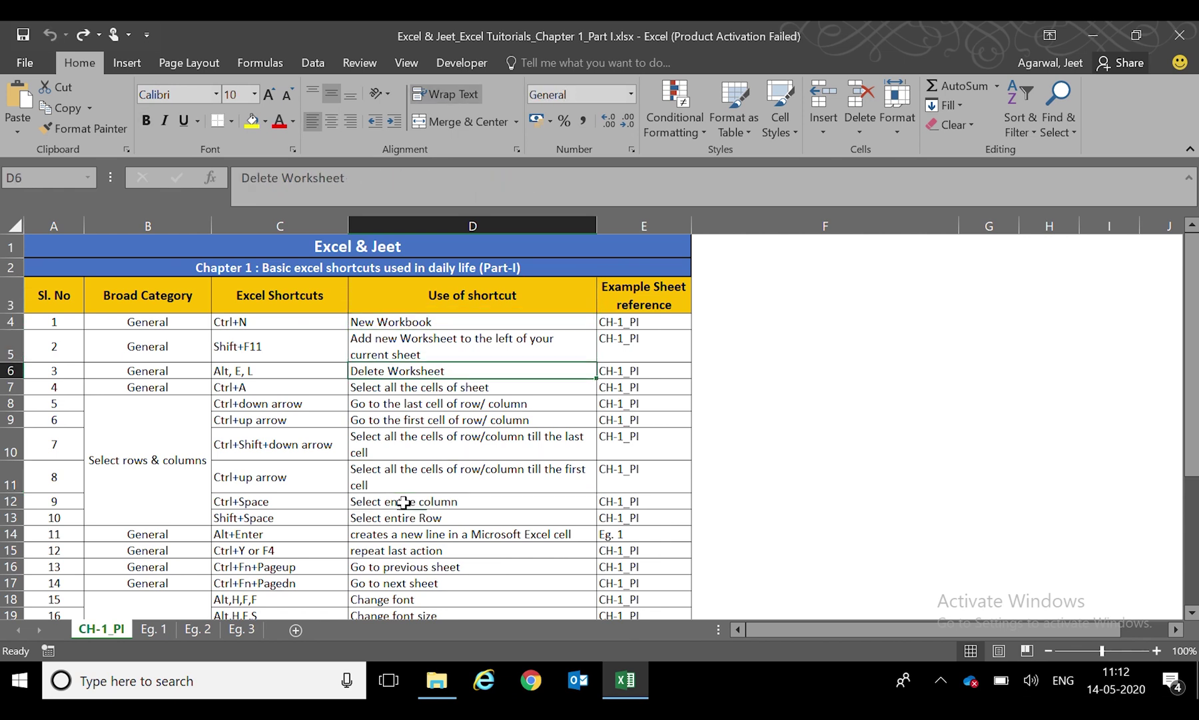
- Select row 10's cells from E10 back to C10, and release the selection to E9
key(Down)
key(Down)
key(Left)
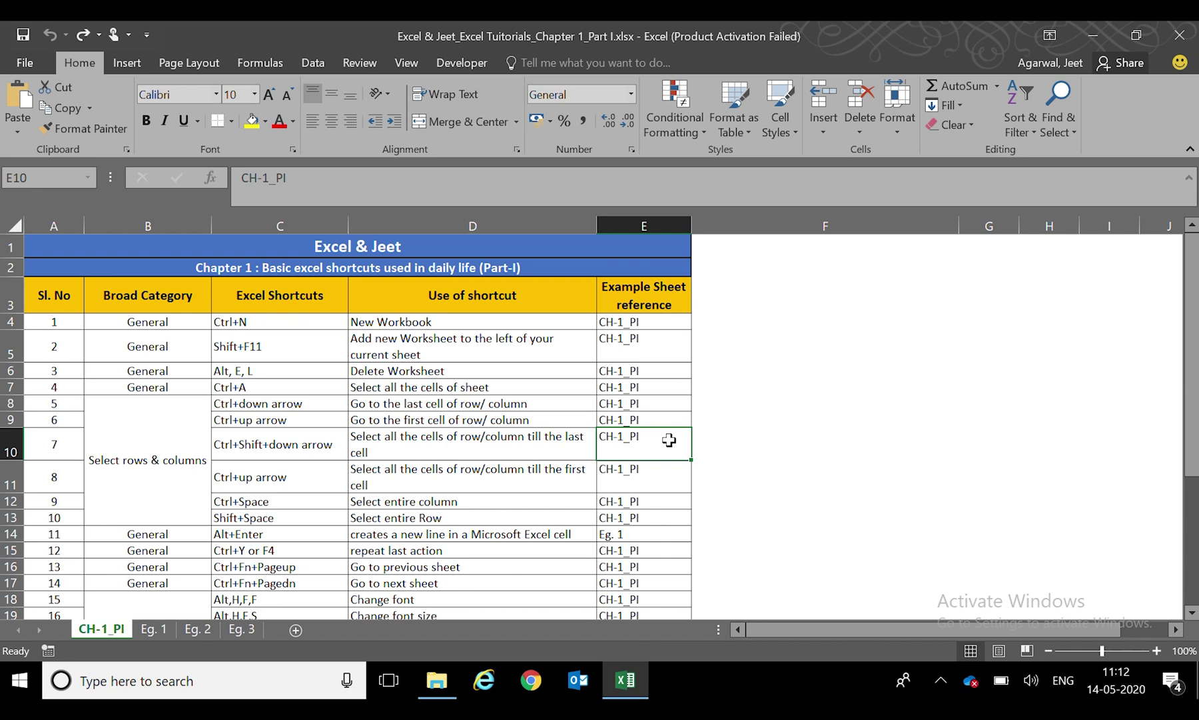
key(shift+Left)
key(shift+Left)
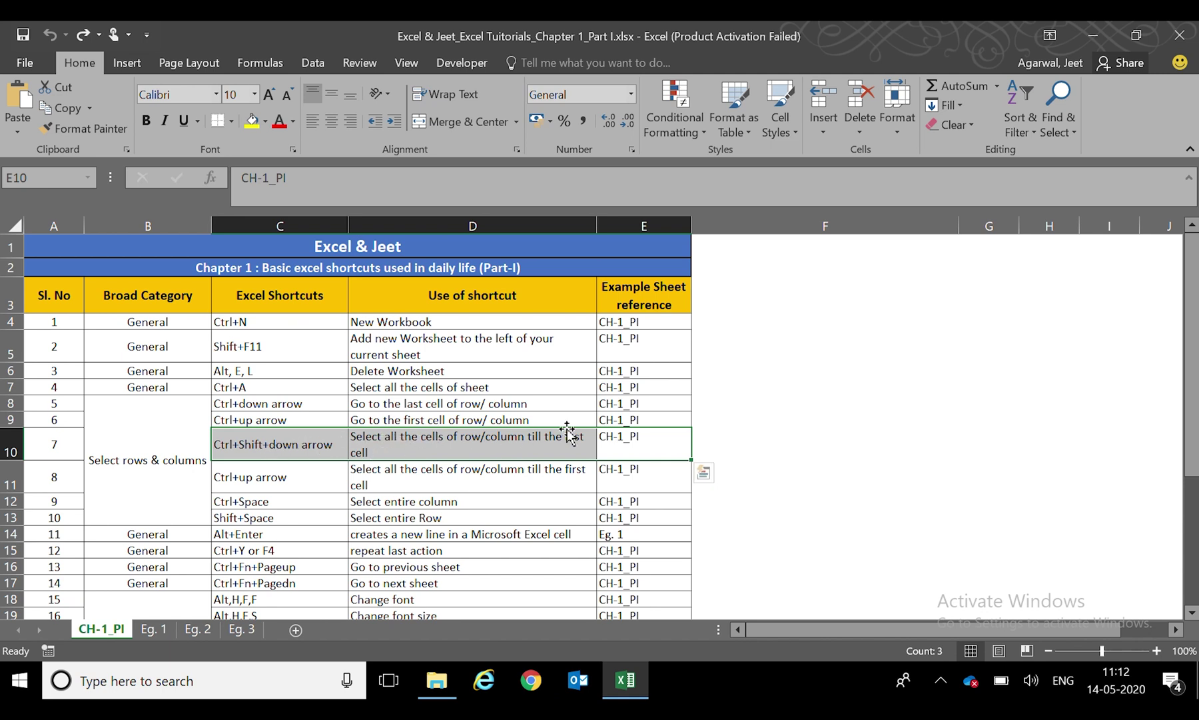
key(Up)
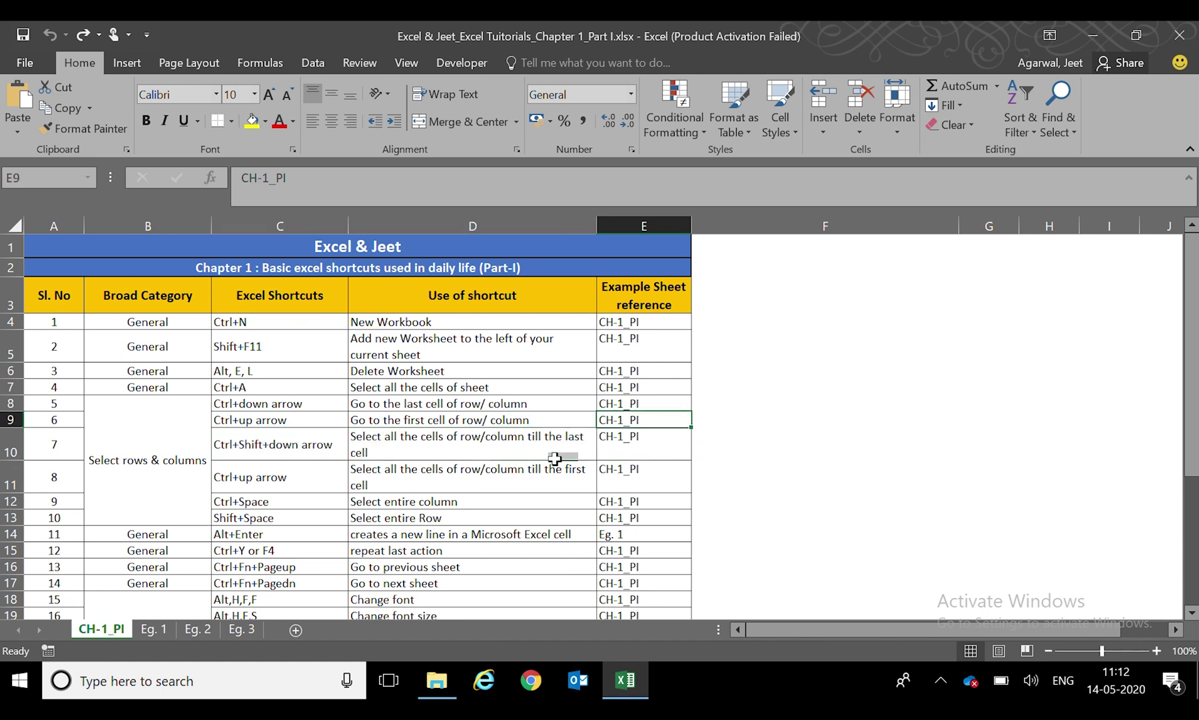
- Go to the Eg. 3 sheet and select the entire column B from its header cell B3
key(Up)
key(Up)
key(Up)
key(ctrl+Page_Down)
key(ctrl+Page_Down)
key(ctrl+Page_Down)
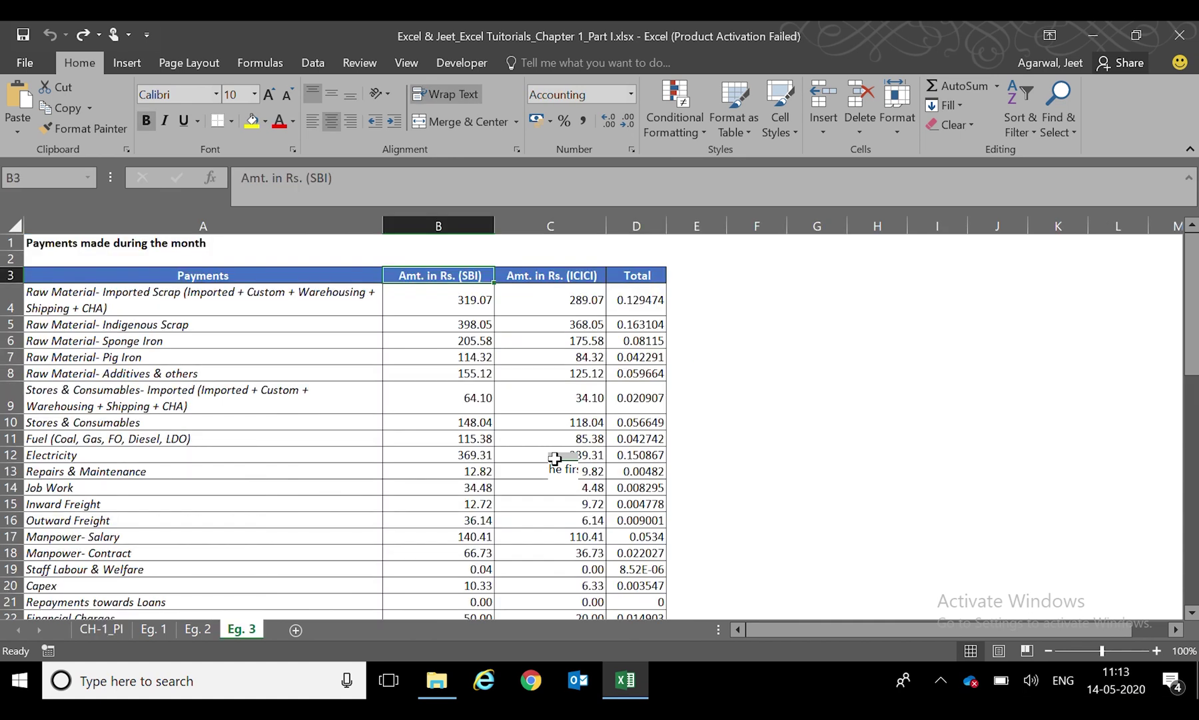
key(ctrl+space)
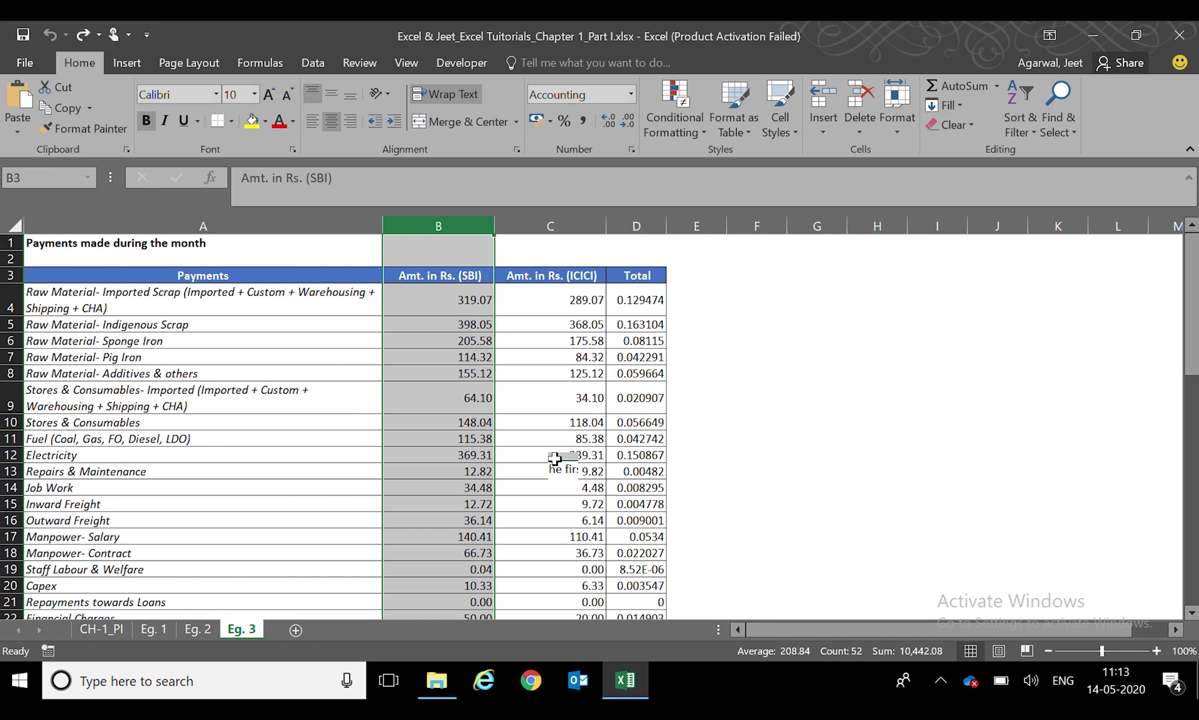
- Move to B5 and select the entire row 5
key(Left)
key(Right)
key(Down)
key(Down)
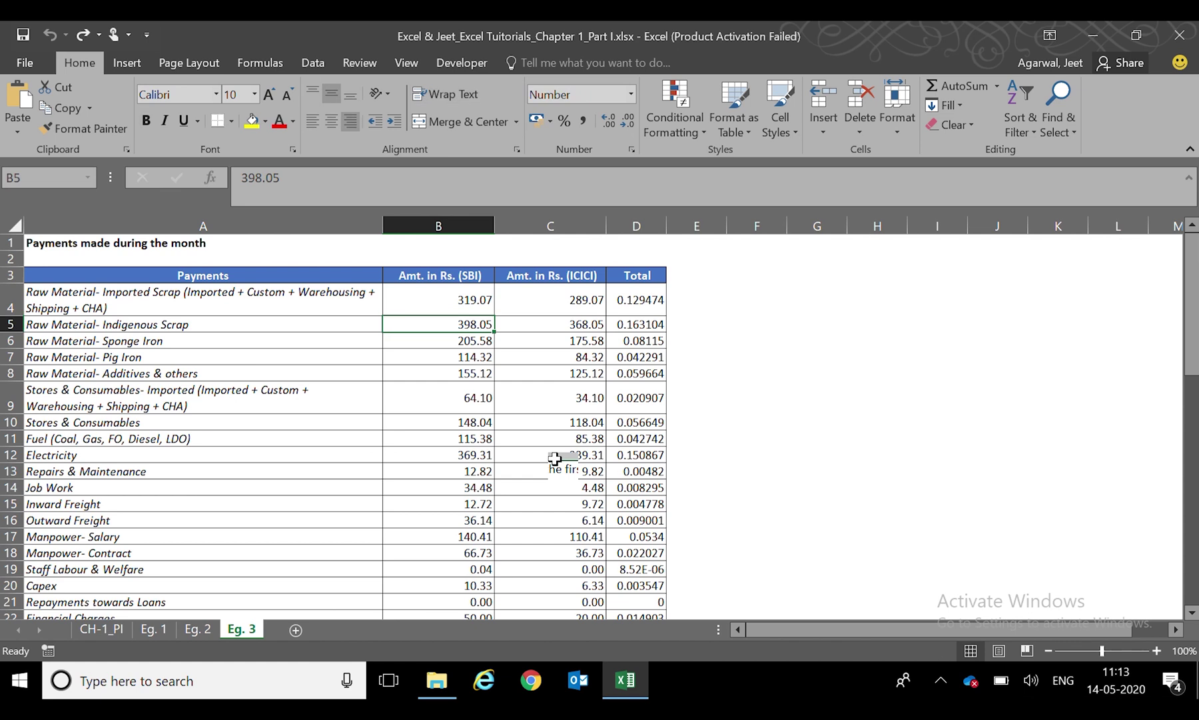
key(shift+space)
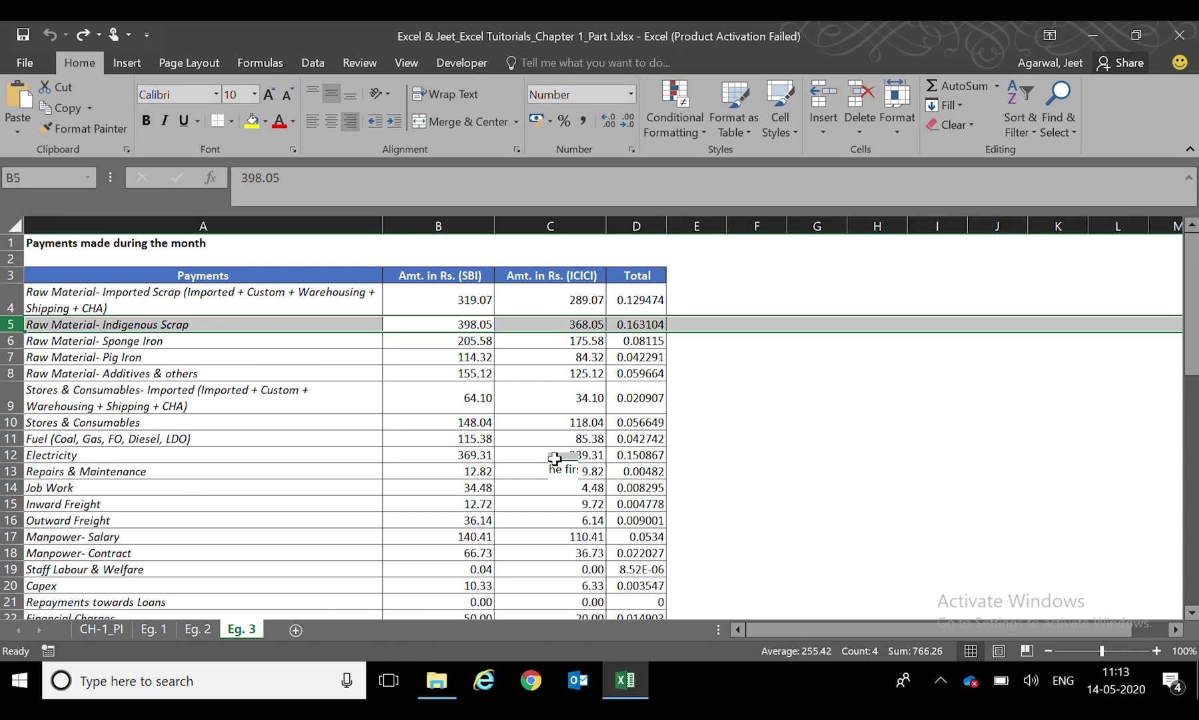
- Release the selection, move to A5 and select the entire row from there
key(Right)
key(Left)
key(Left)
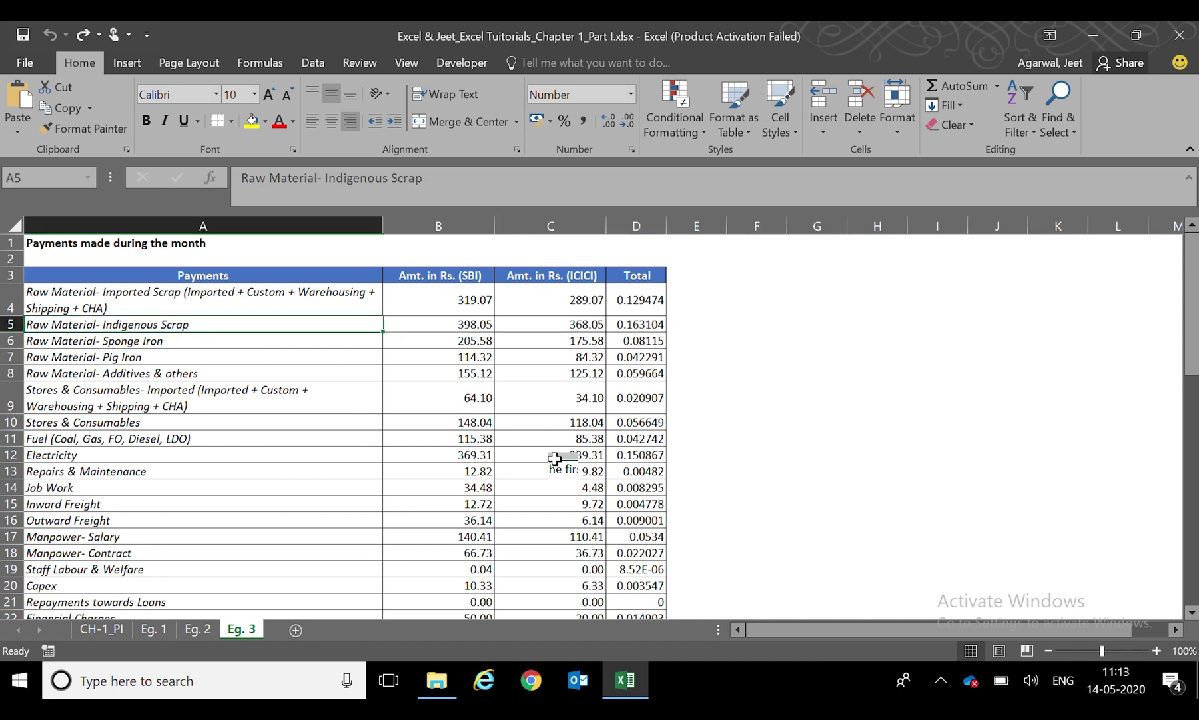
key(Right)
key(Left)
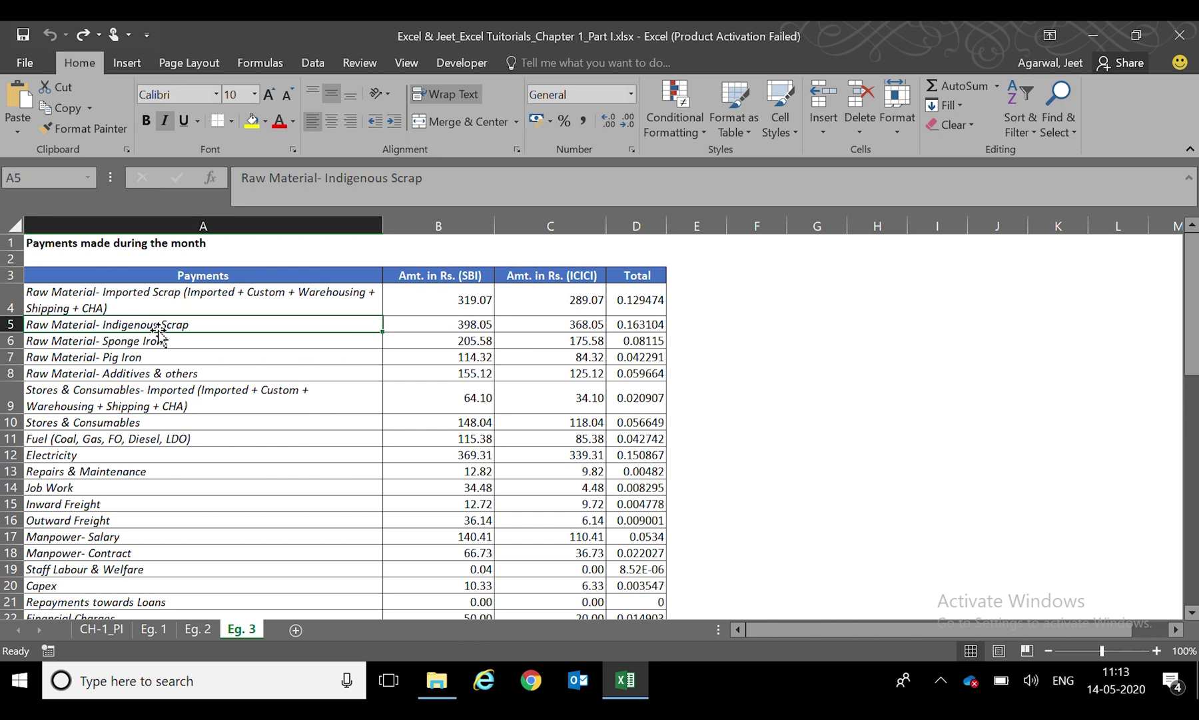
key(shift+space)
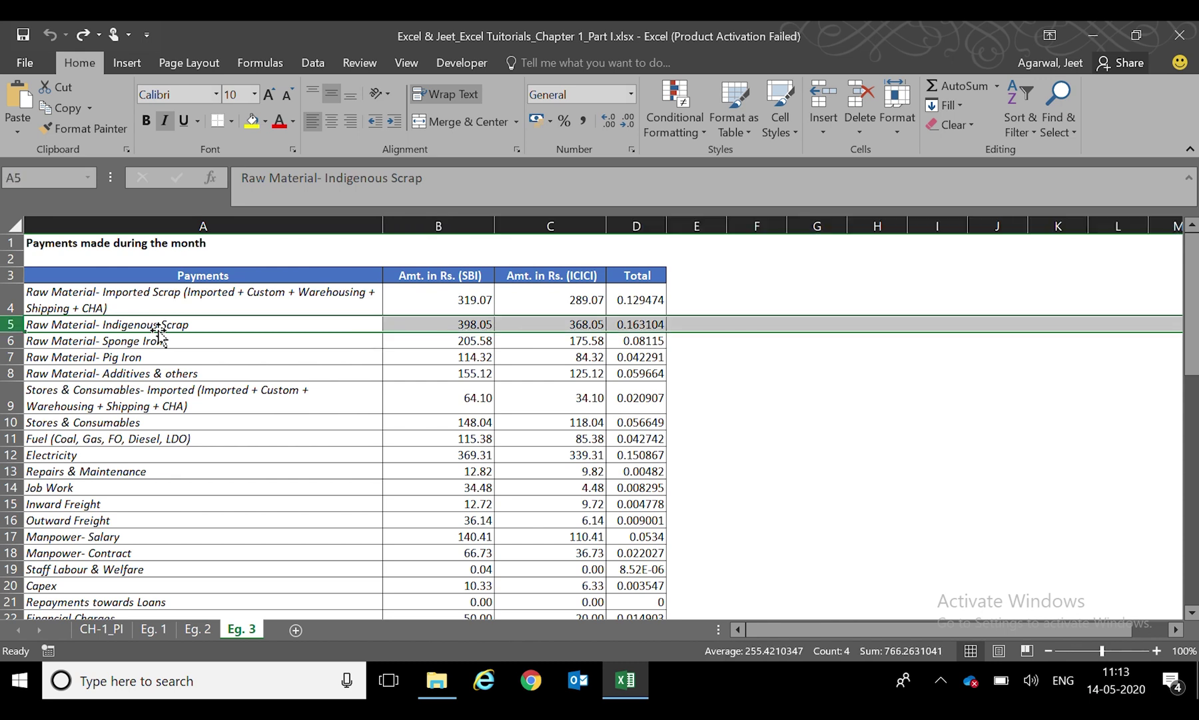
- Select the entire column A from A5, and return to the CH-1_PI sheet
key(Right)
key(Left)
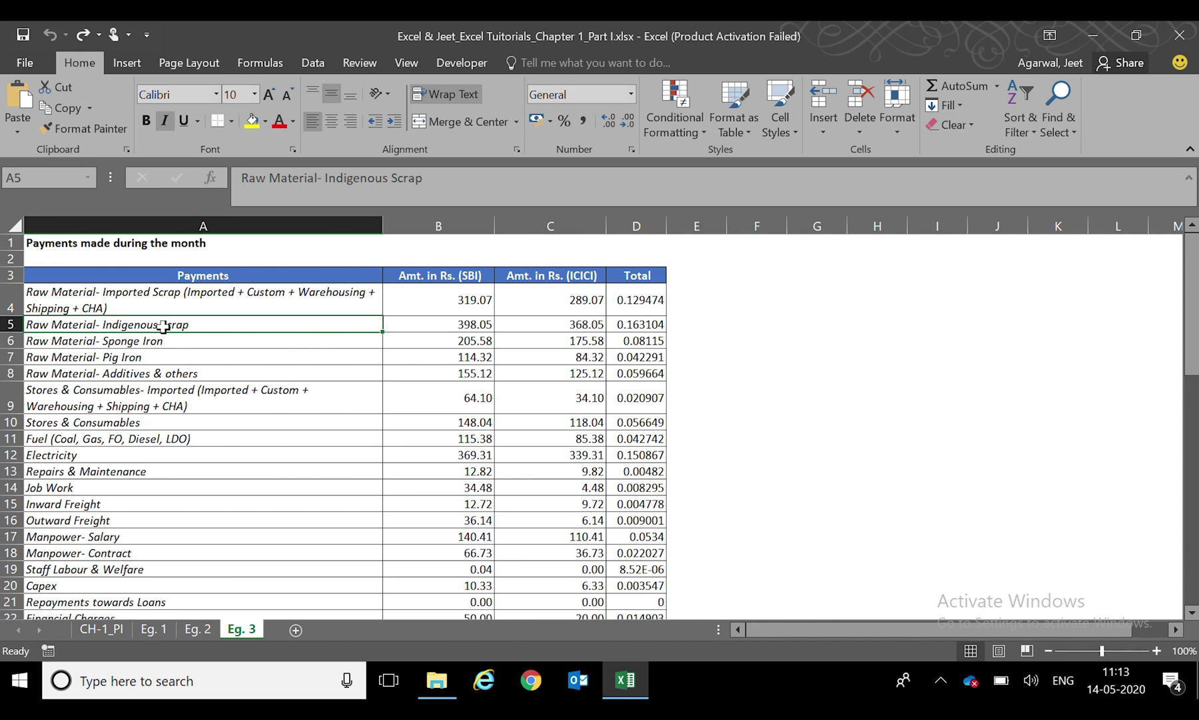
key(ctrl+space)
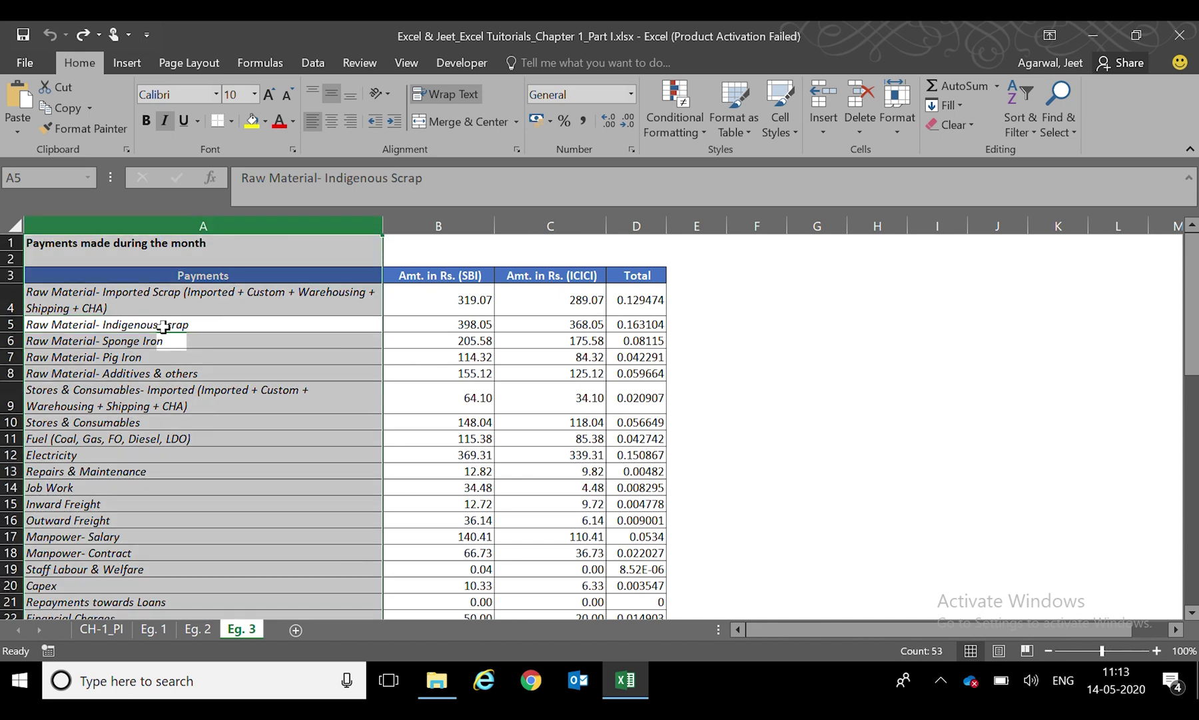
key(ctrl+Up)
key(ctrl+Page_Up)
key(ctrl+Page_Up)
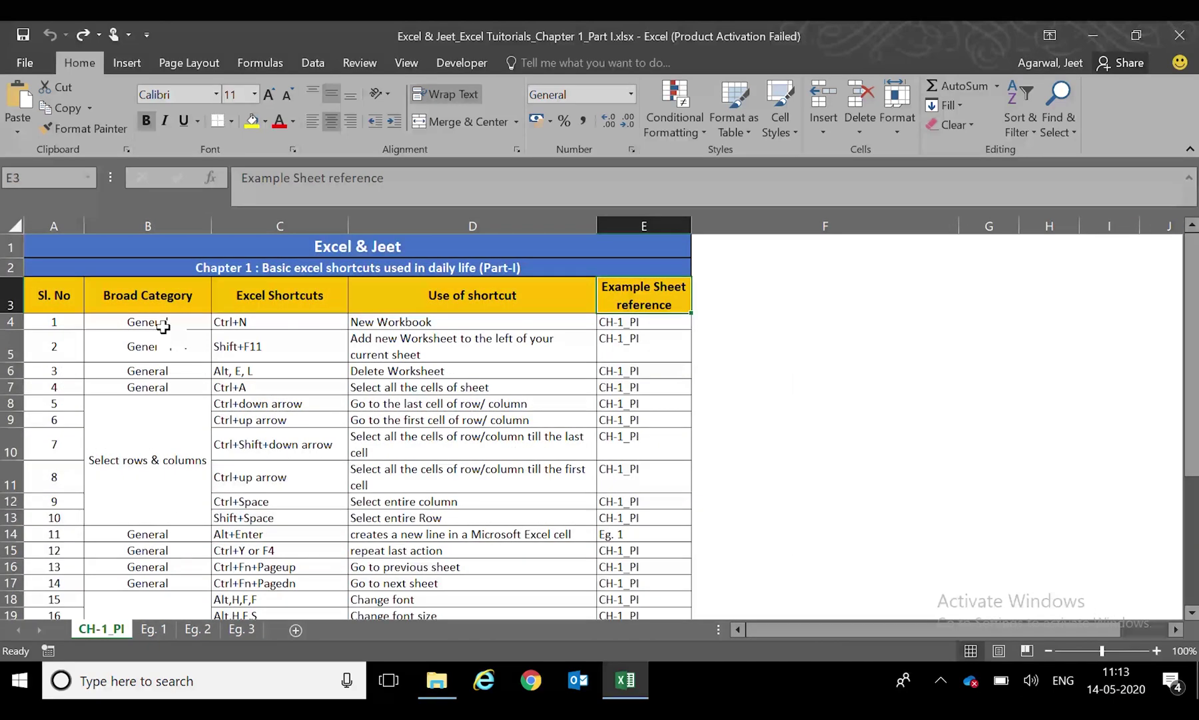
- Review the Excel Shortcuts entries down column C and return to the Alt+Enter entry in C14
click(276, 418)
key(Down)
key(Down)
key(Down)
key(Down)
key(Down)
key(Down)
key(Down)
key(Down)
key(Down)
key(Down)
key(Down)
key(Down)
key(Down)
key(Down)
key(Down)
key(Down)
key(Down)
key(Down)
key(Down)
key(Down)
key(Down)
key(Down)
key(Down)
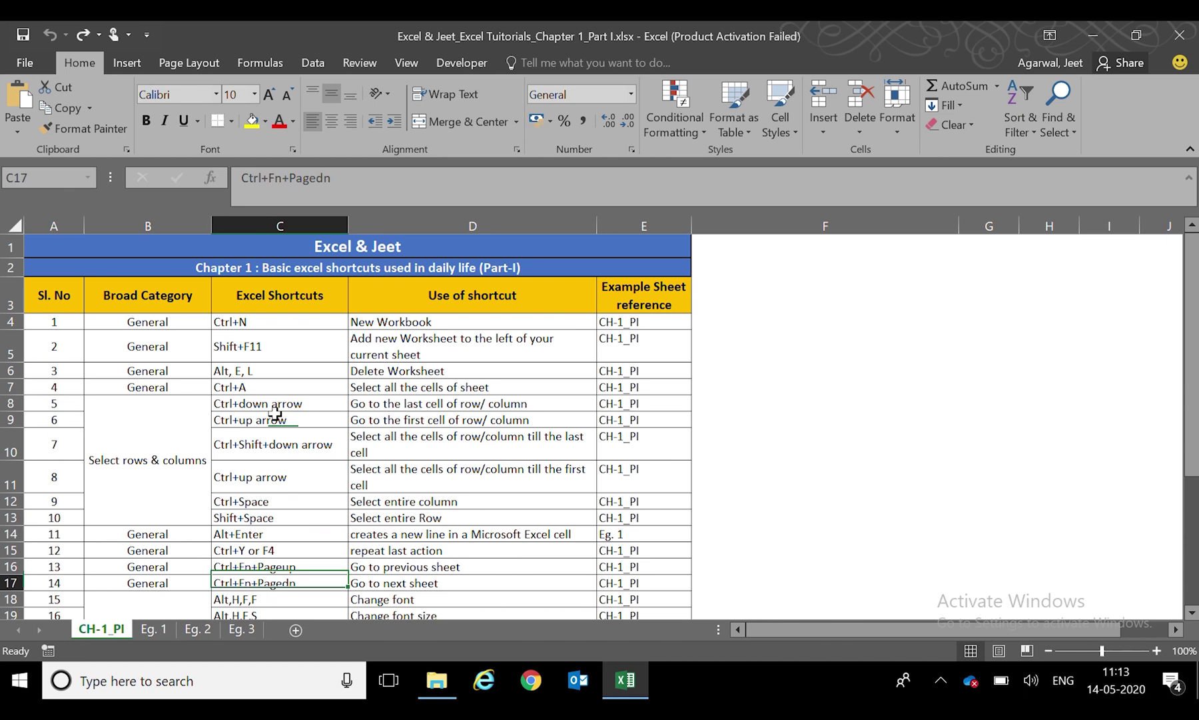
key(Up)
key(Up)
key(Up)
key(Up)
key(Up)
key(Up)
key(Up)
key(Up)
key(Up)
key(Up)
key(Up)
key(Up)
key(Up)
key(Up)
key(Up)
key(Up)
key(Up)
key(Up)
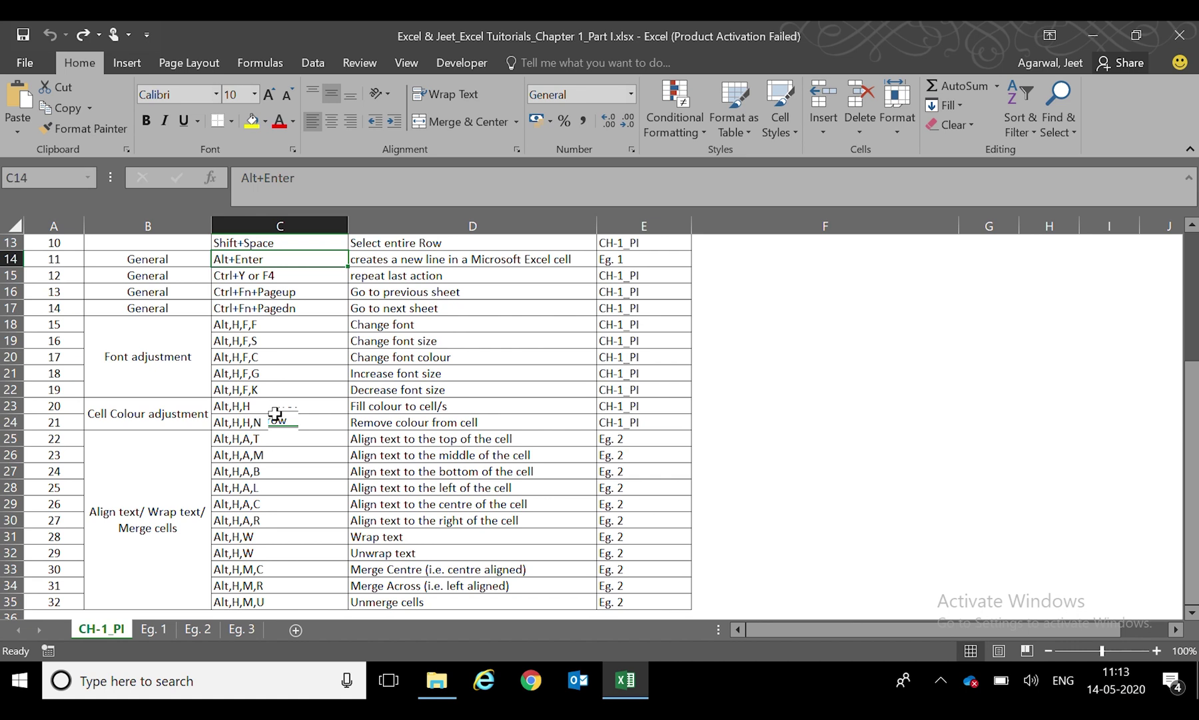
- On the Eg. 1 sheet, insert line breaks in B3 before "I even include" and "London Stock Exchange", and undo the edit
key(ctrl+Page_Down)
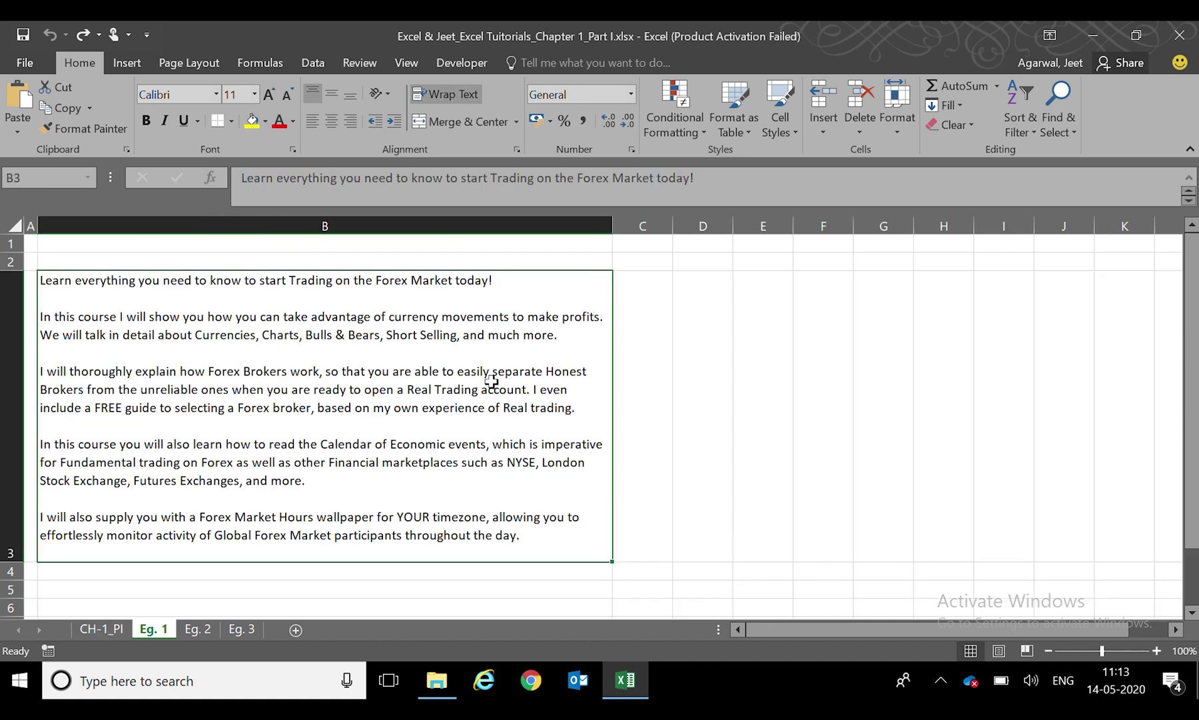
double_click(535, 391)
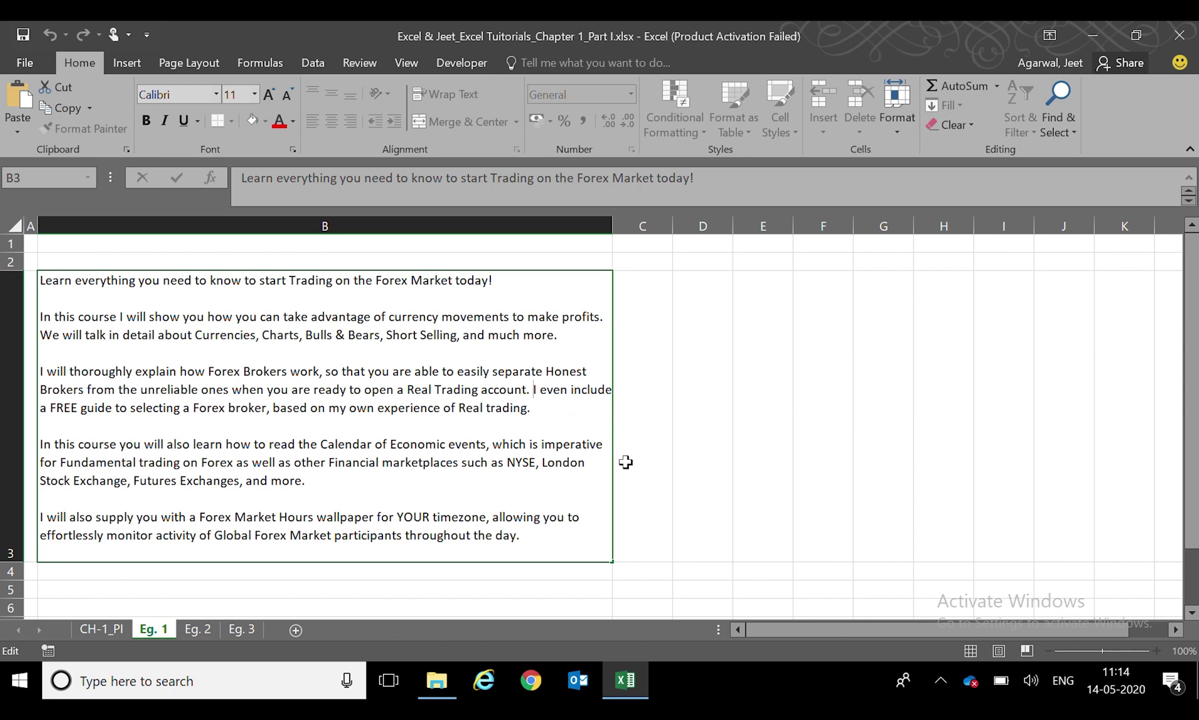
key(alt)
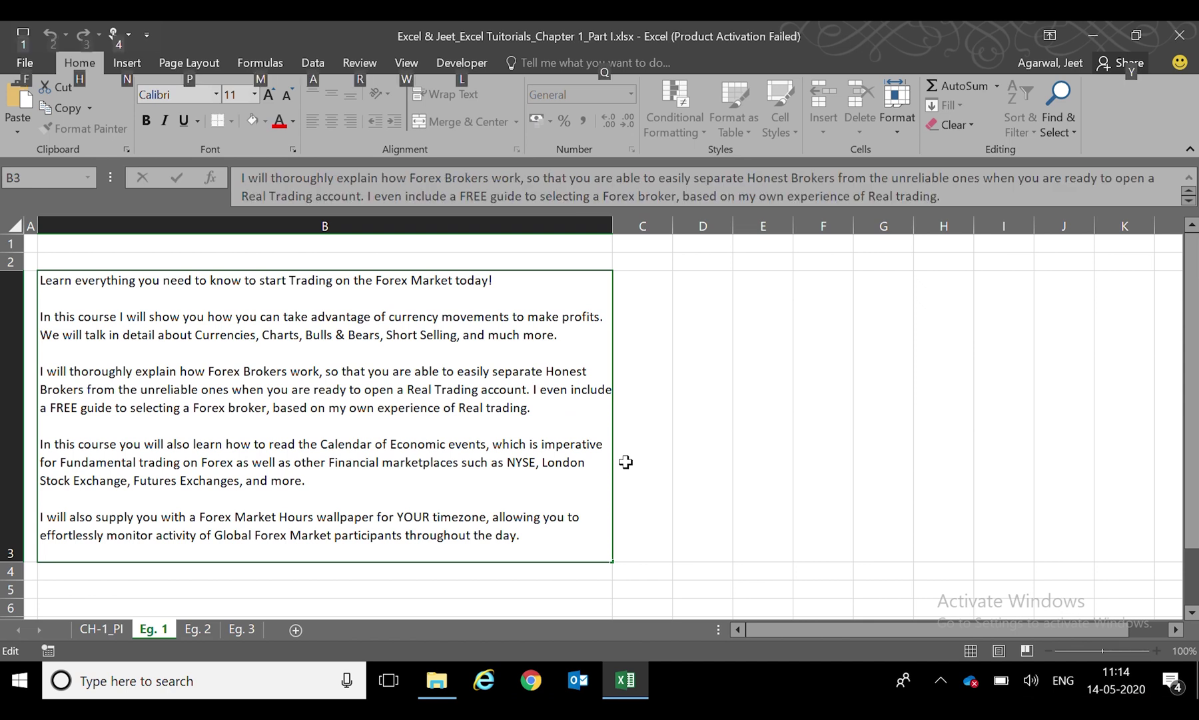
key(alt+Return)
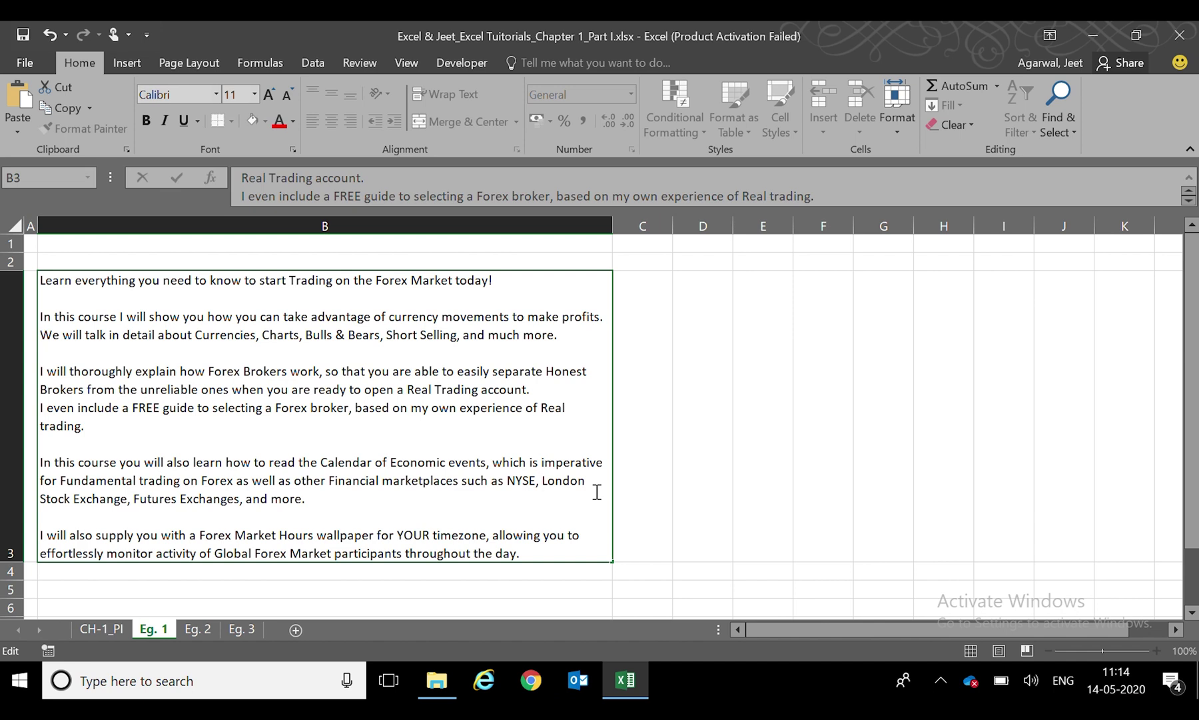
key(alt+Return)
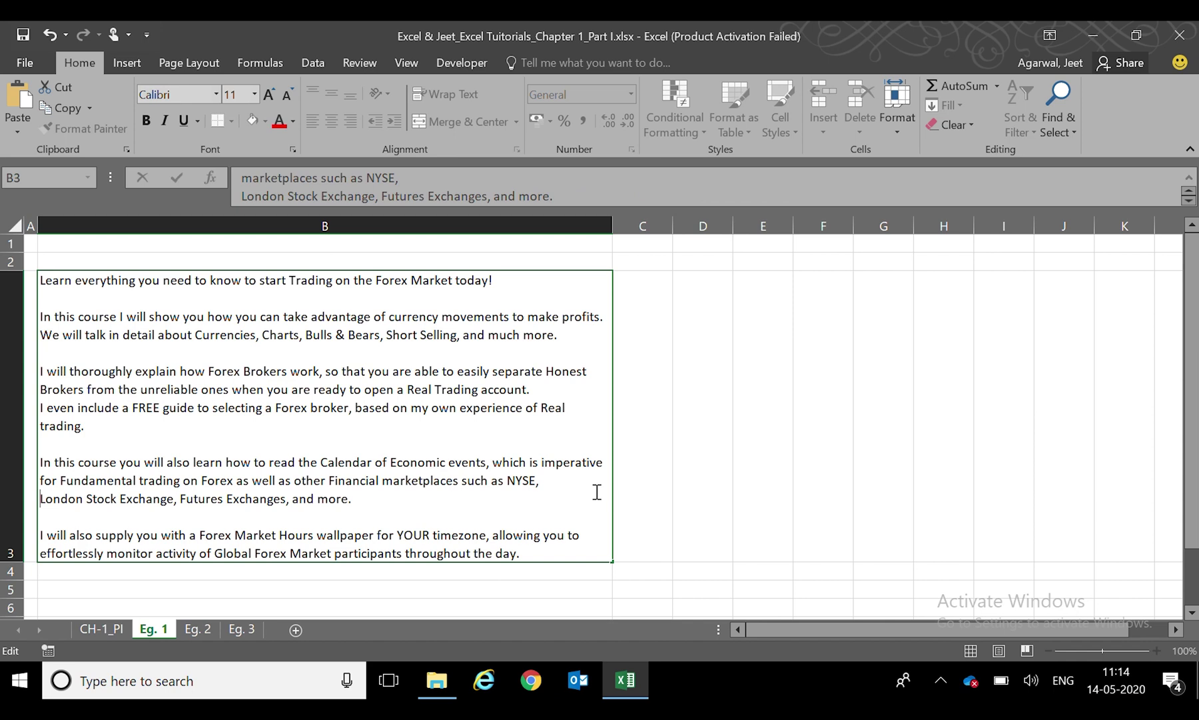
key(ctrl+Return)
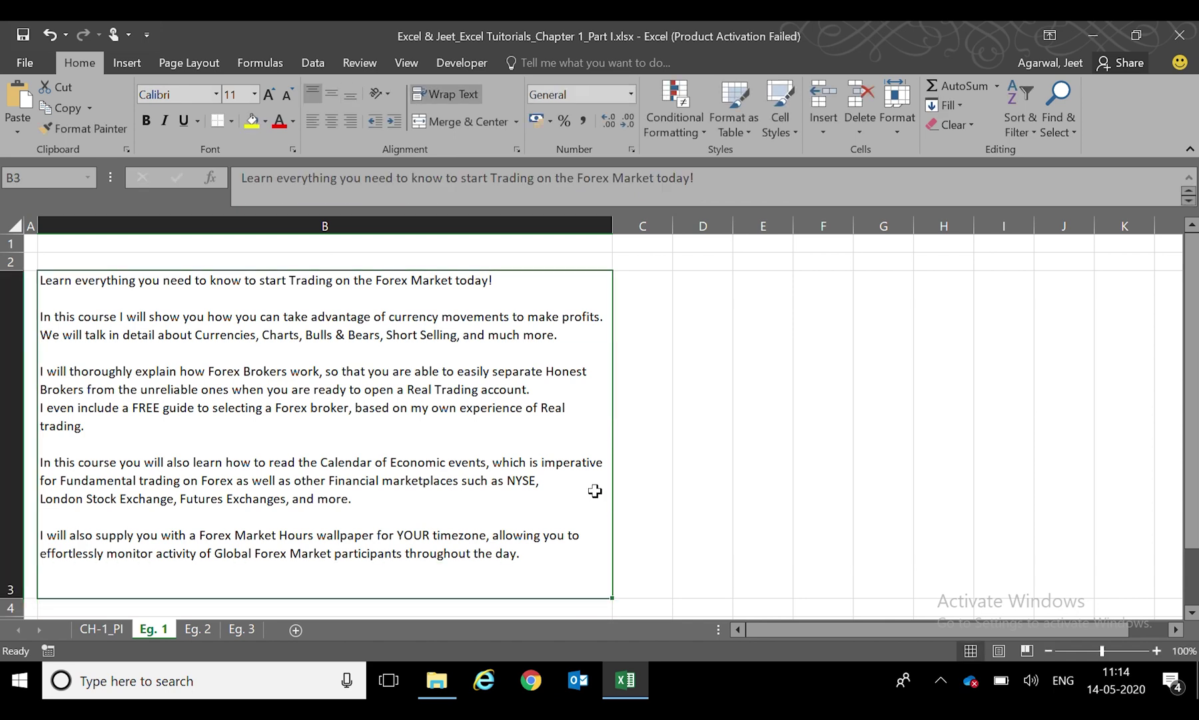
key(ctrl+z)
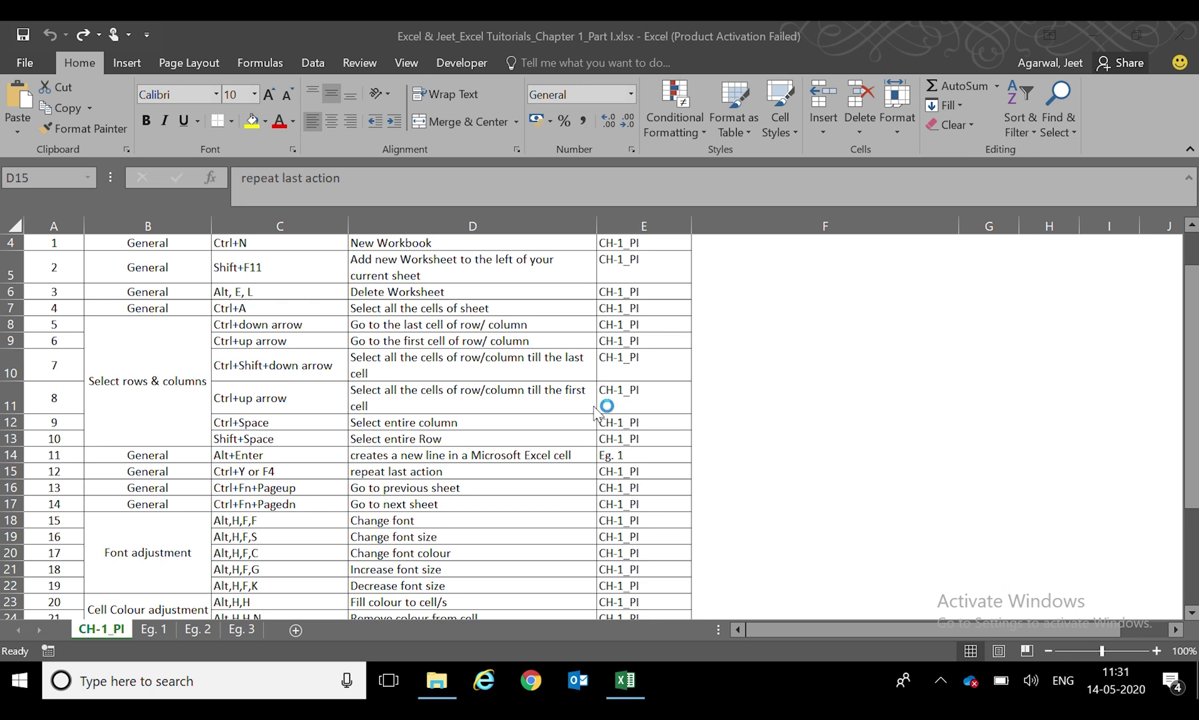
- Fill the "repeat last action" cell D15 with standard yellow and move down to D16
click(413, 469)
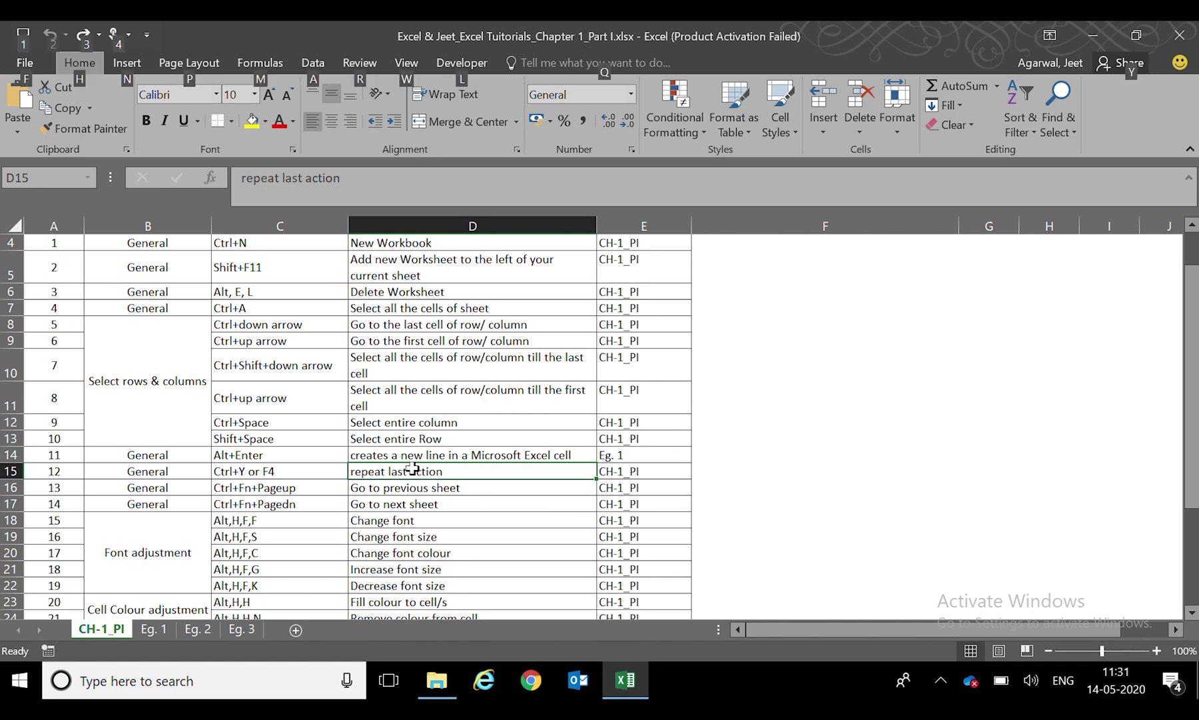
key(alt+h)
key(h)
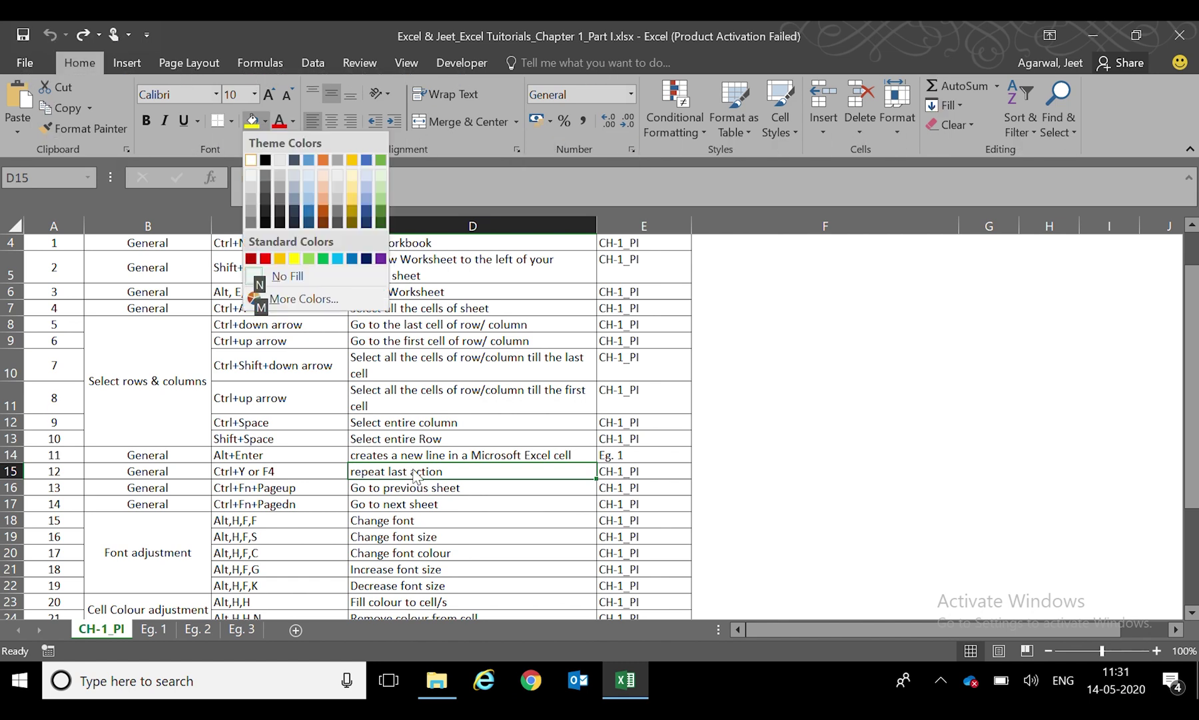
click(296, 258)
key(Down)
key(Down)
key(Down)
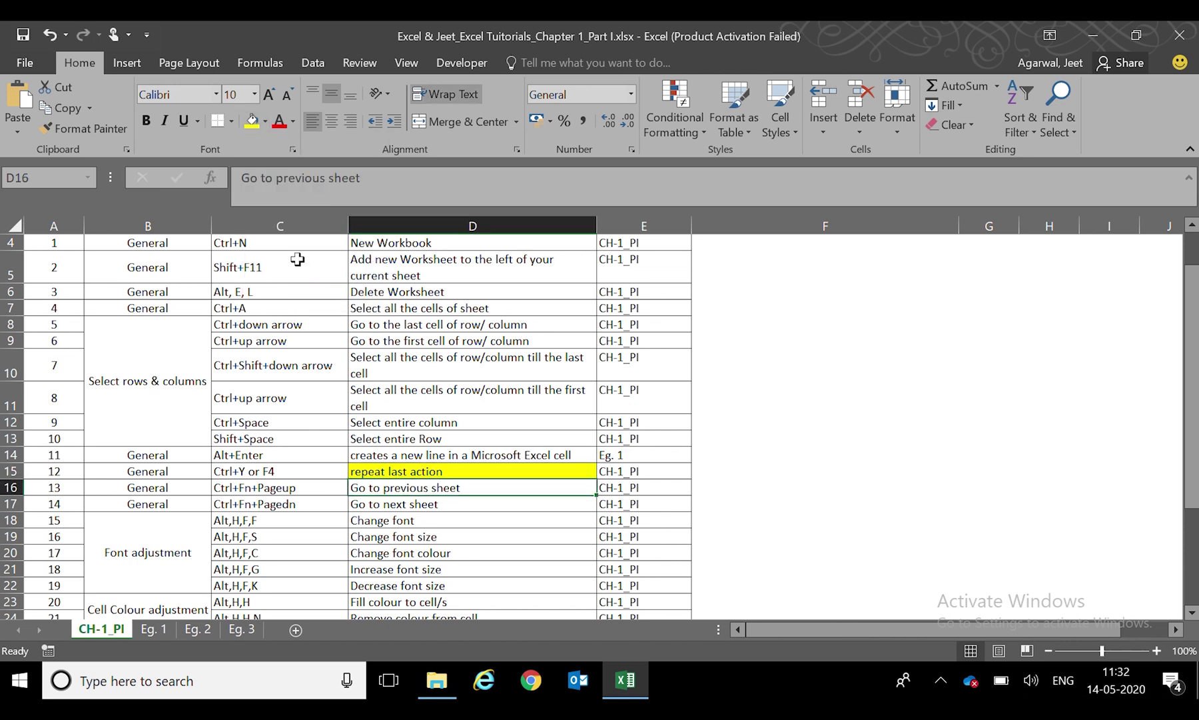
- Repeat the yellow fill on the "Go to next sheet", "Change font size" and "Decrease font size" cells D17, D19 and D22
key(Up)
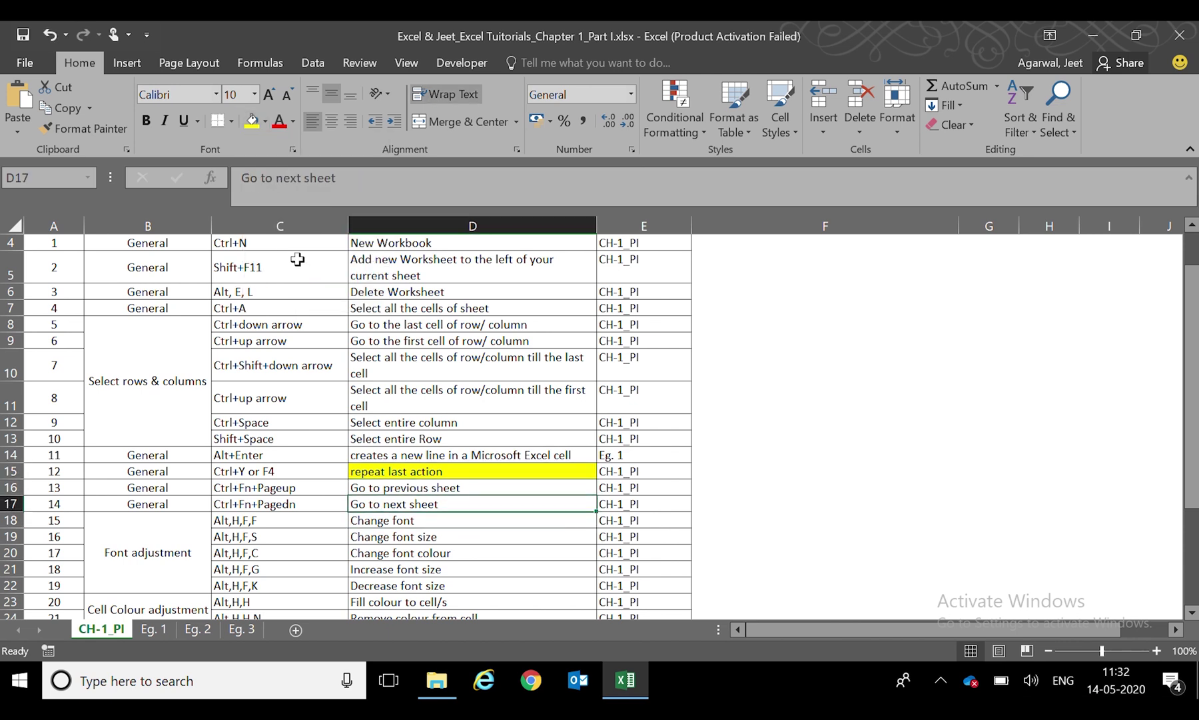
key(ctrl+y)
key(Down)
key(Down)
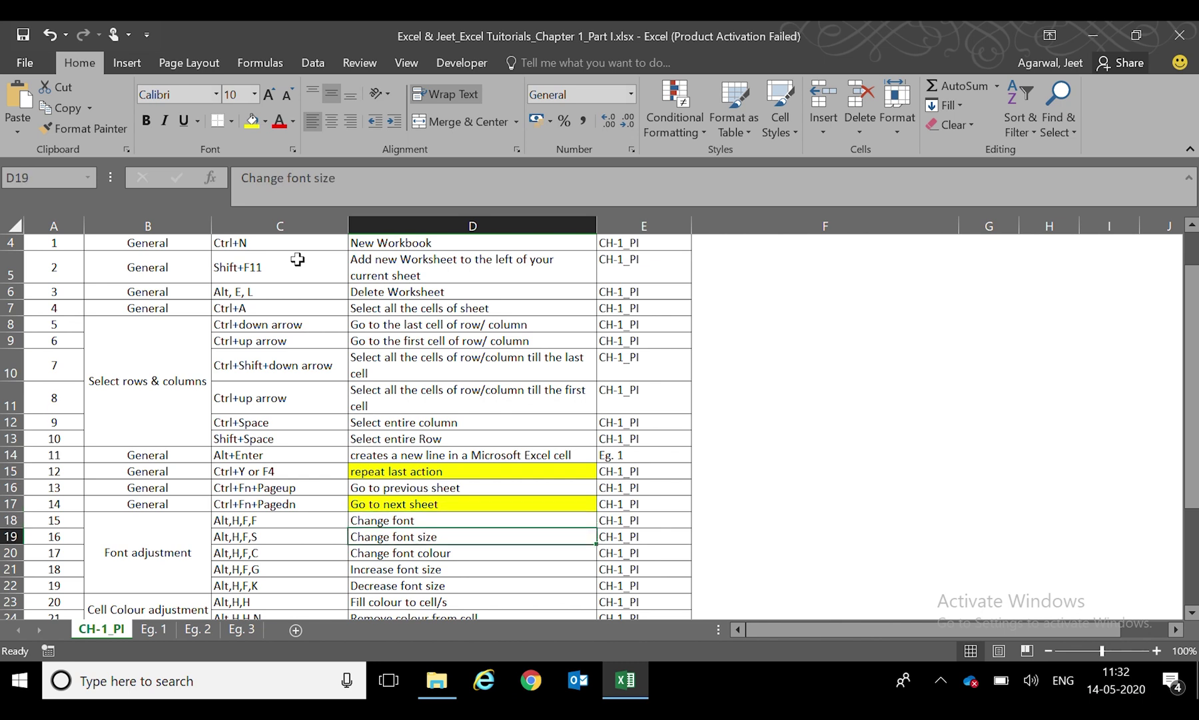
key(ctrl+y)
key(Down)
key(Down)
key(Down)
key(ctrl+y)
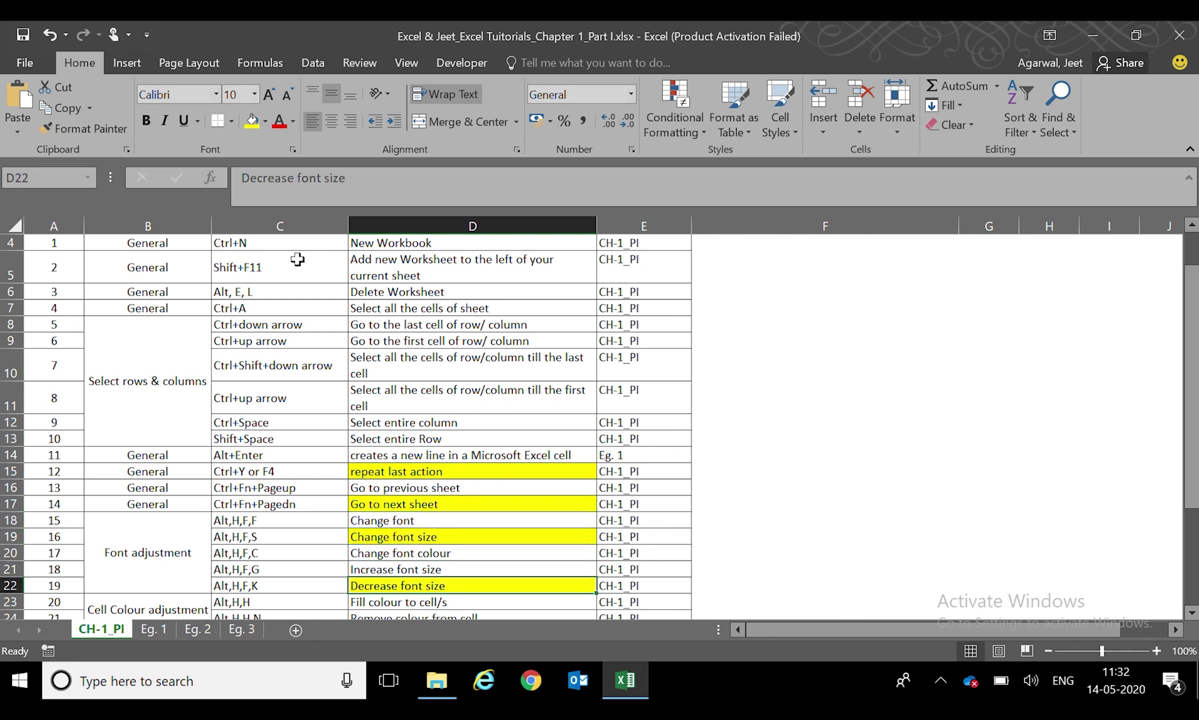
- Make the "Fill colour to cell/s" text in D23 bold
key(Down)
key(Down)
key(Down)
key(Up)
key(Up)
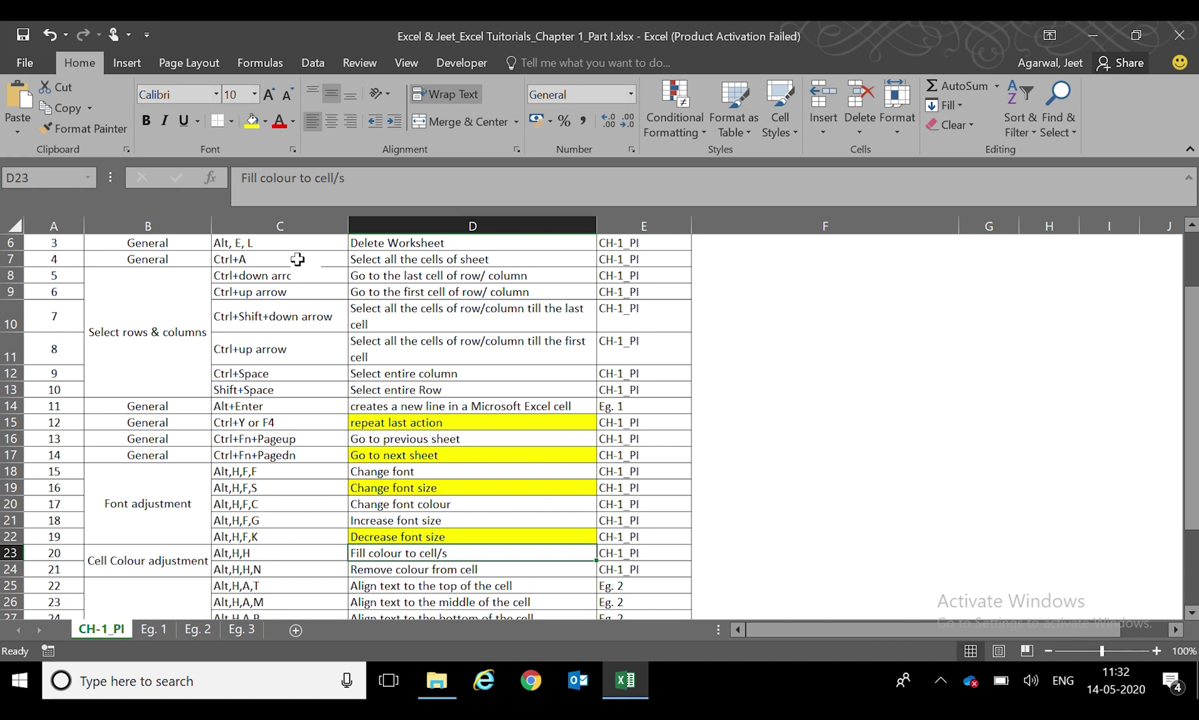
key(ctrl+b)
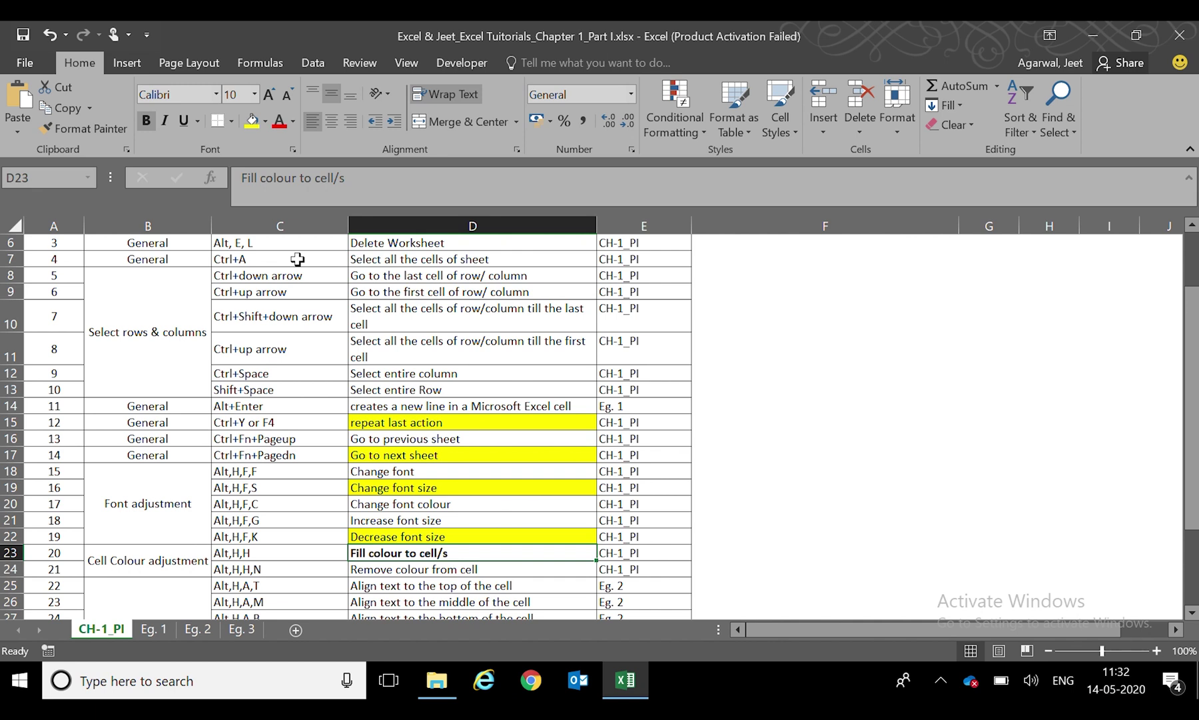
- Apply the same bold formatting to D26 and to two more cells further down column D
key(Down)
key(Down)
key(Down)
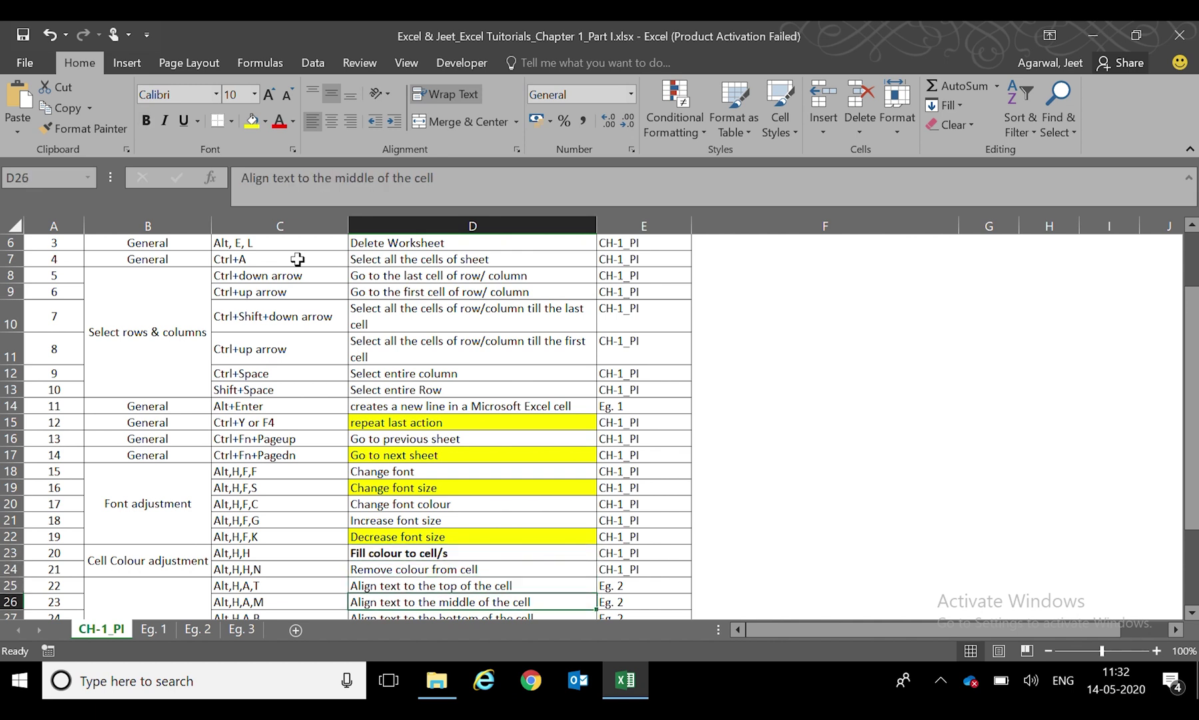
key(ctrl+b)
key(Down)
key(Down)
key(ctrl+b)
key(Down)
key(Down)
key(Down)
key(ctrl+b)
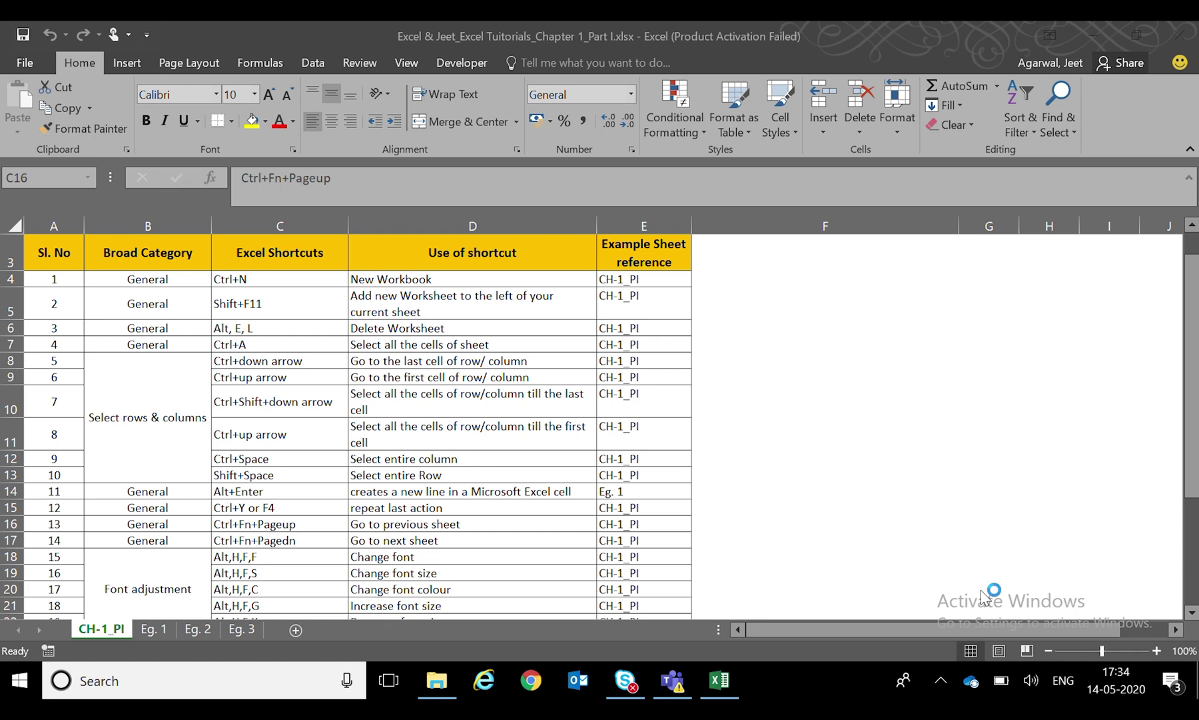
- Starting from C16, go forward sheet by sheet to Eg. 3 and go back to CH-1_PI
click(270, 523)
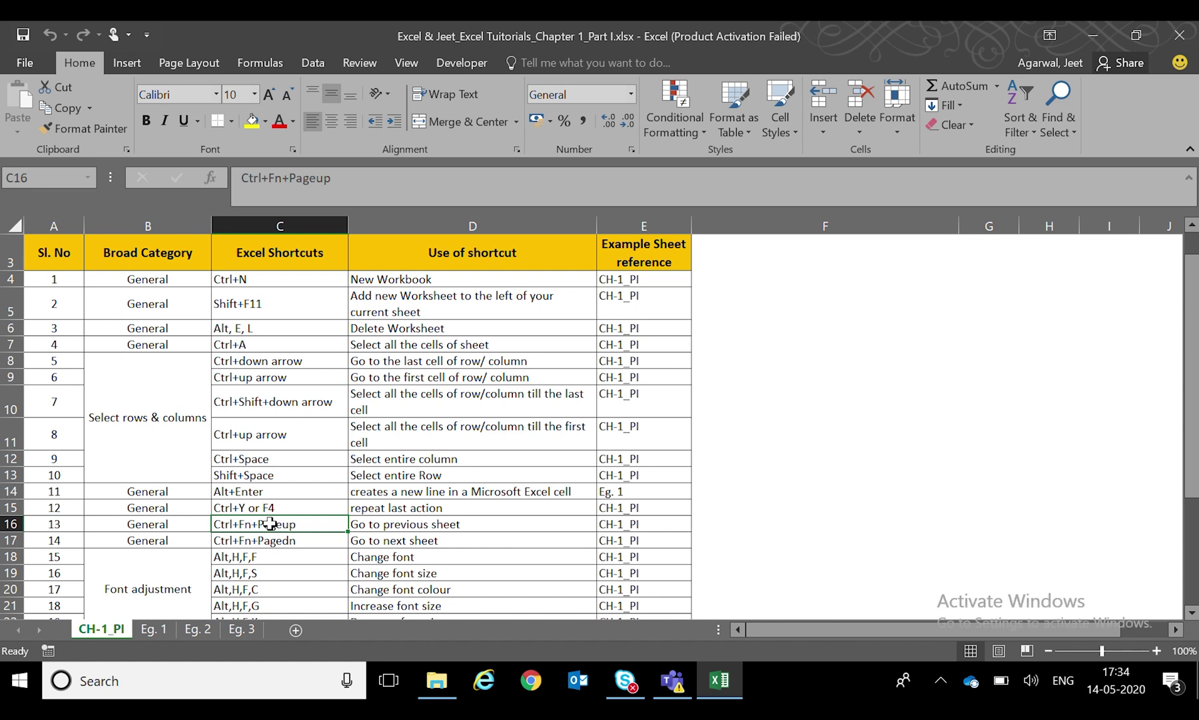
key(ctrl+Page_Down)
key(ctrl+Page_Down)
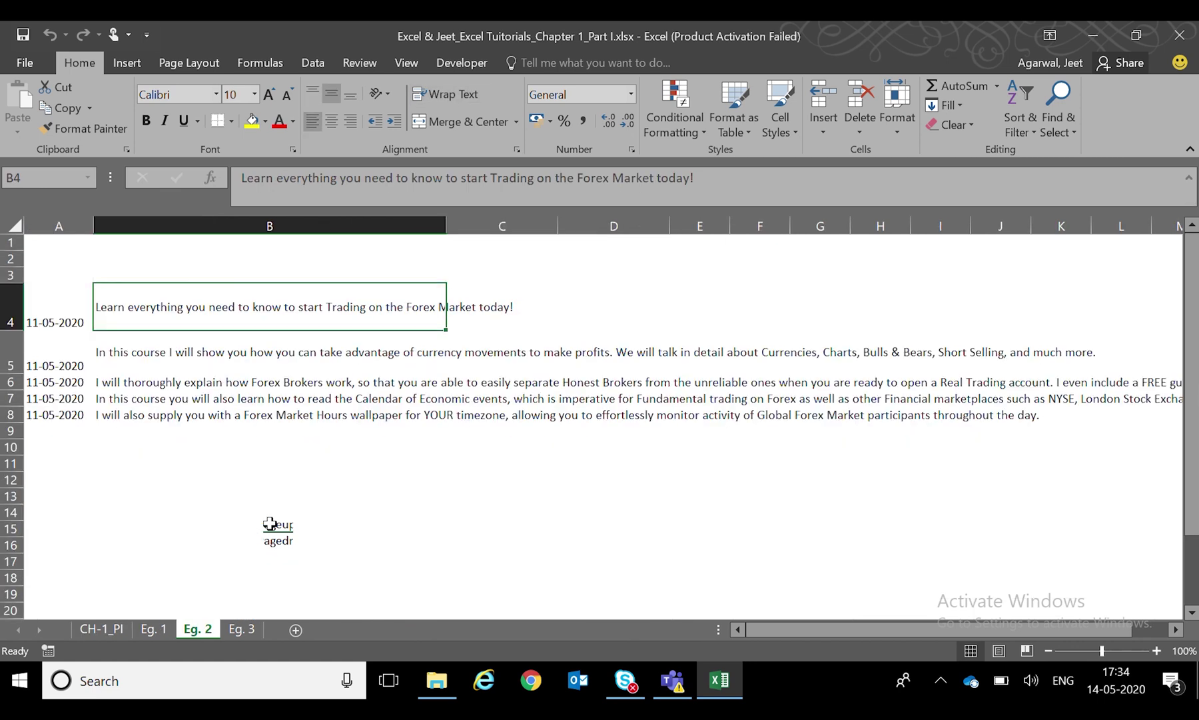
key(ctrl+Page_Down)
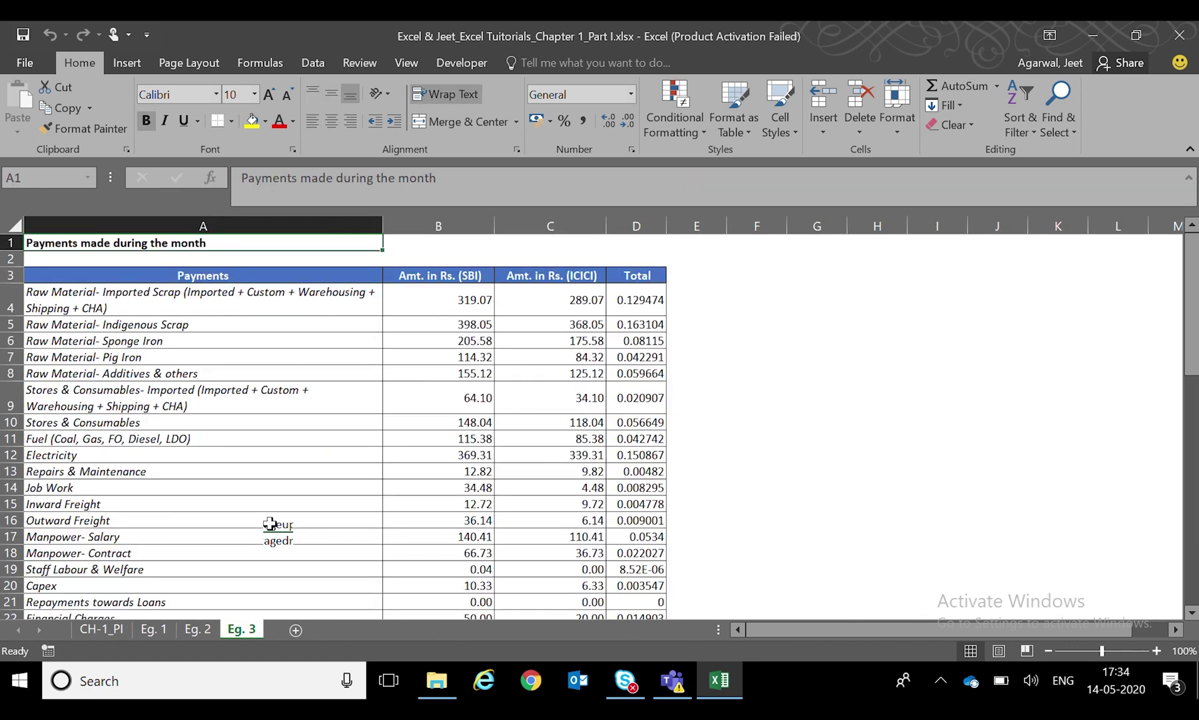
key(ctrl+Page_Up)
key(ctrl+Page_Up)
key(ctrl+Page_Up)
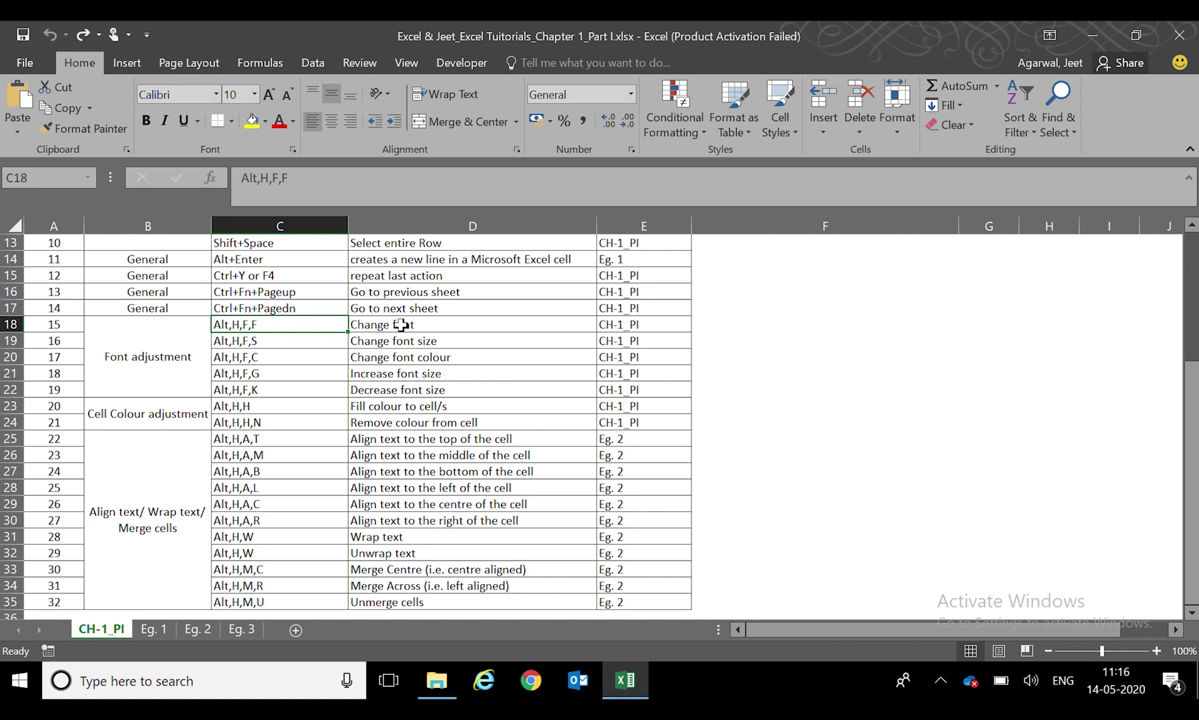
- Change the font of the "Change font" cell D18 to Verdana
click(401, 325)
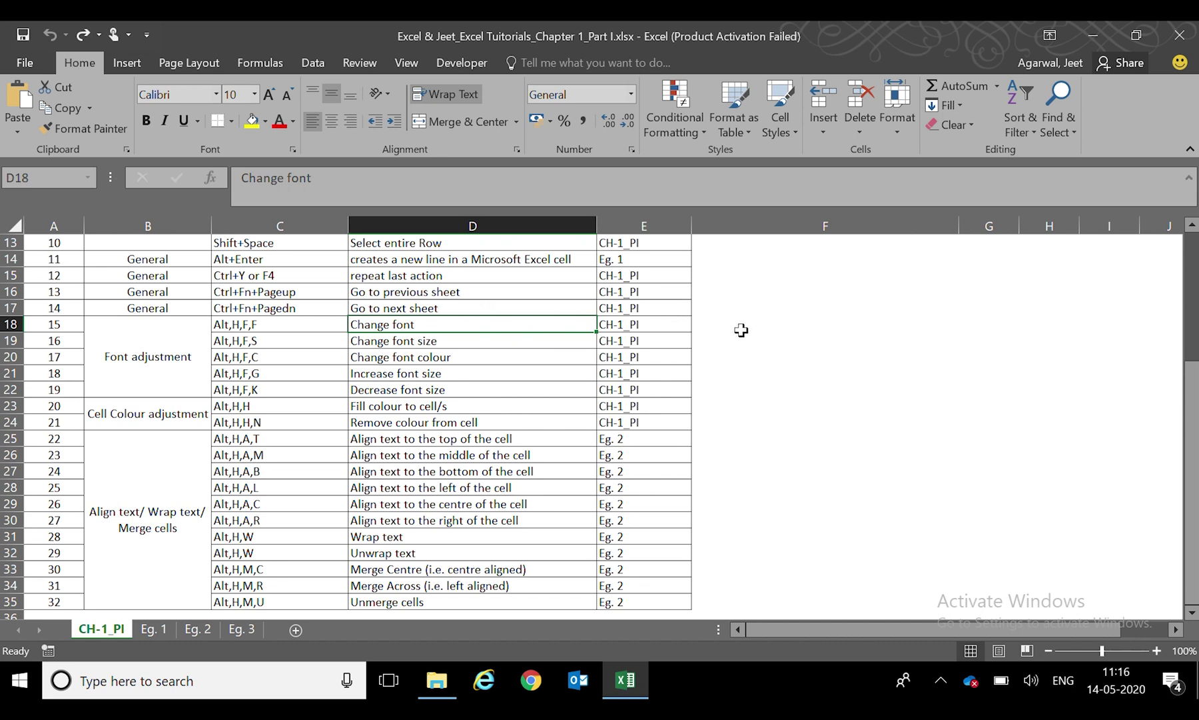
key(alt)
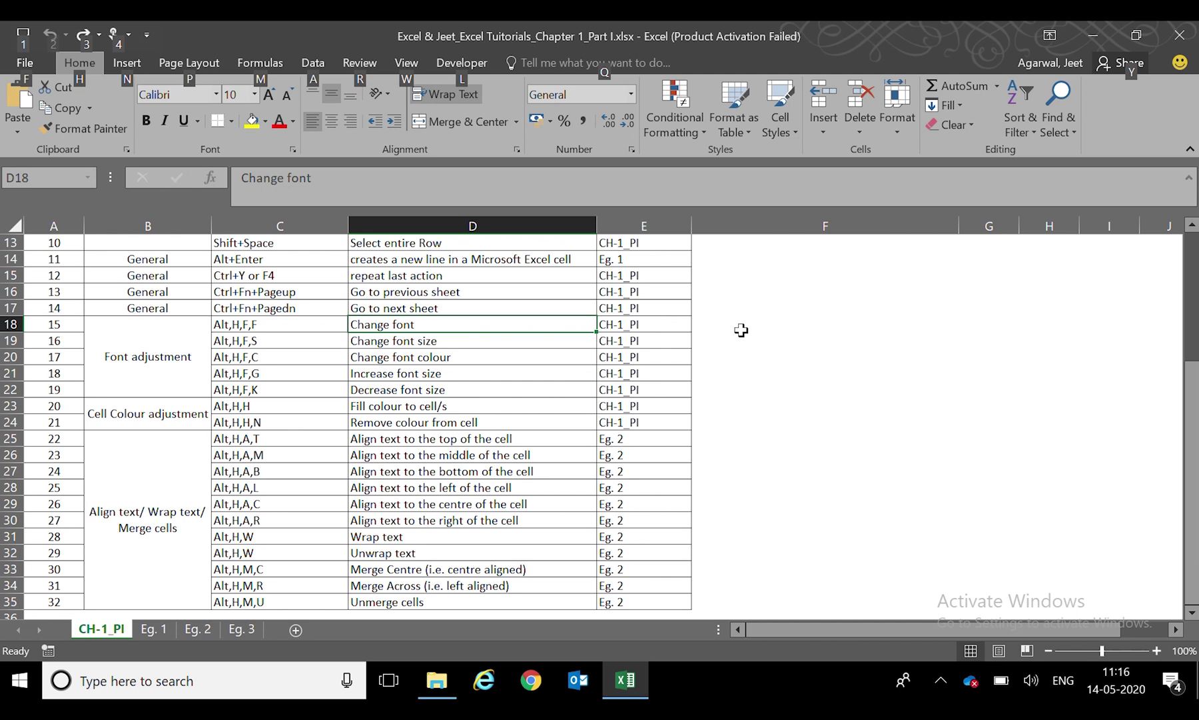
key(h)
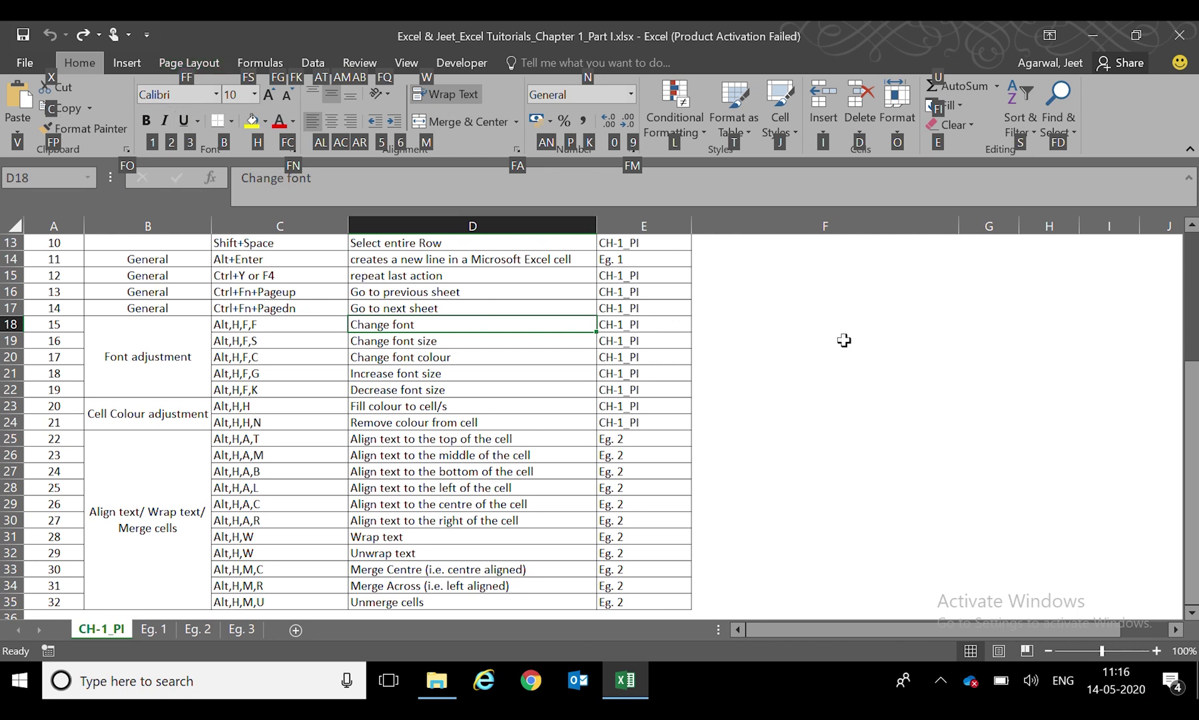
key(f)
key(f)
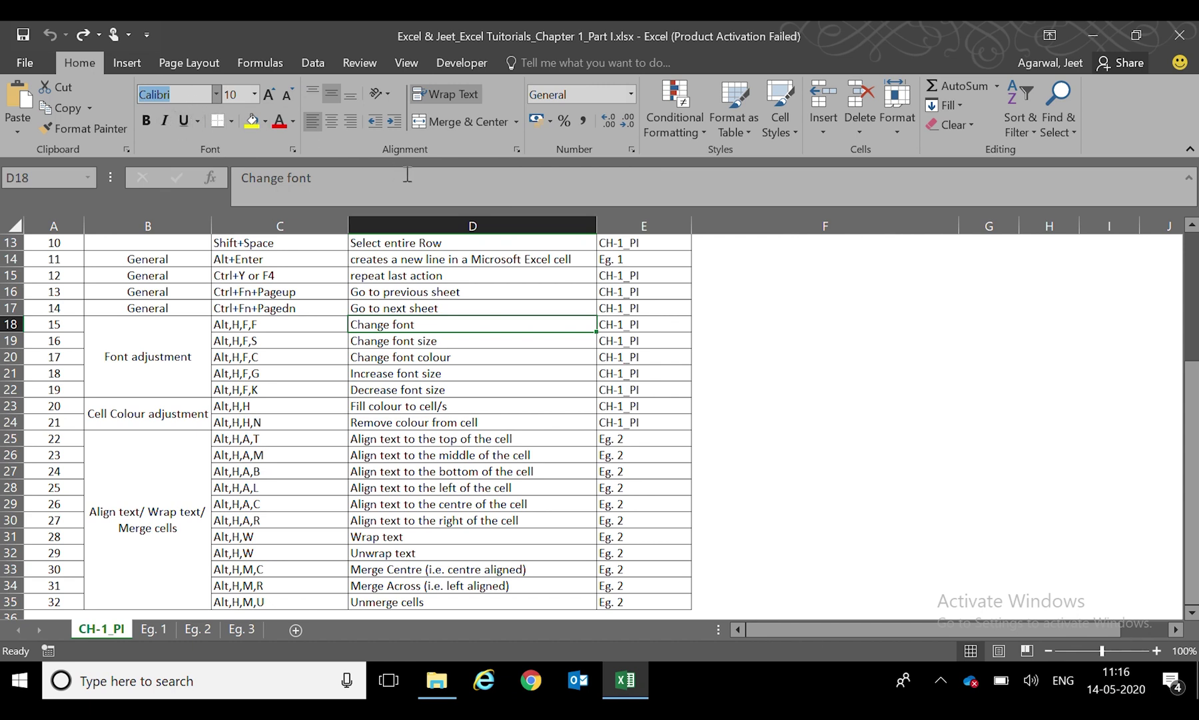
text(Verdana)
key(Return)
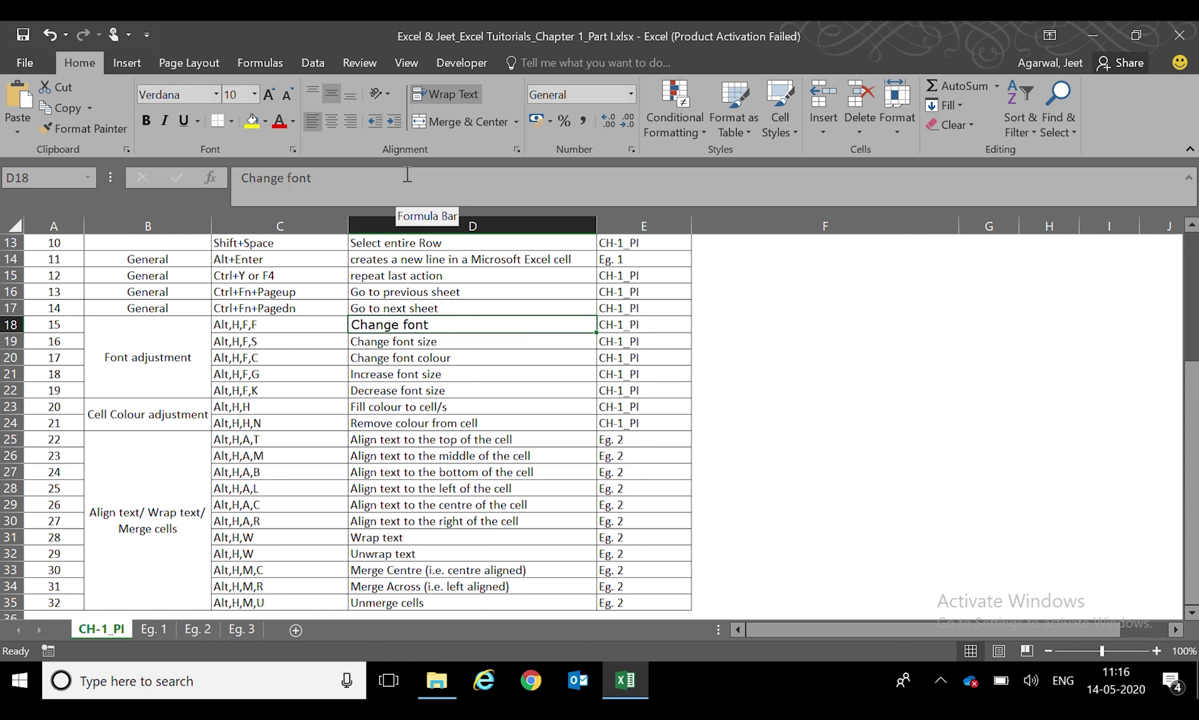
- Set the font size of D18 to 16, and undo both the size and the font change
key(alt+h)
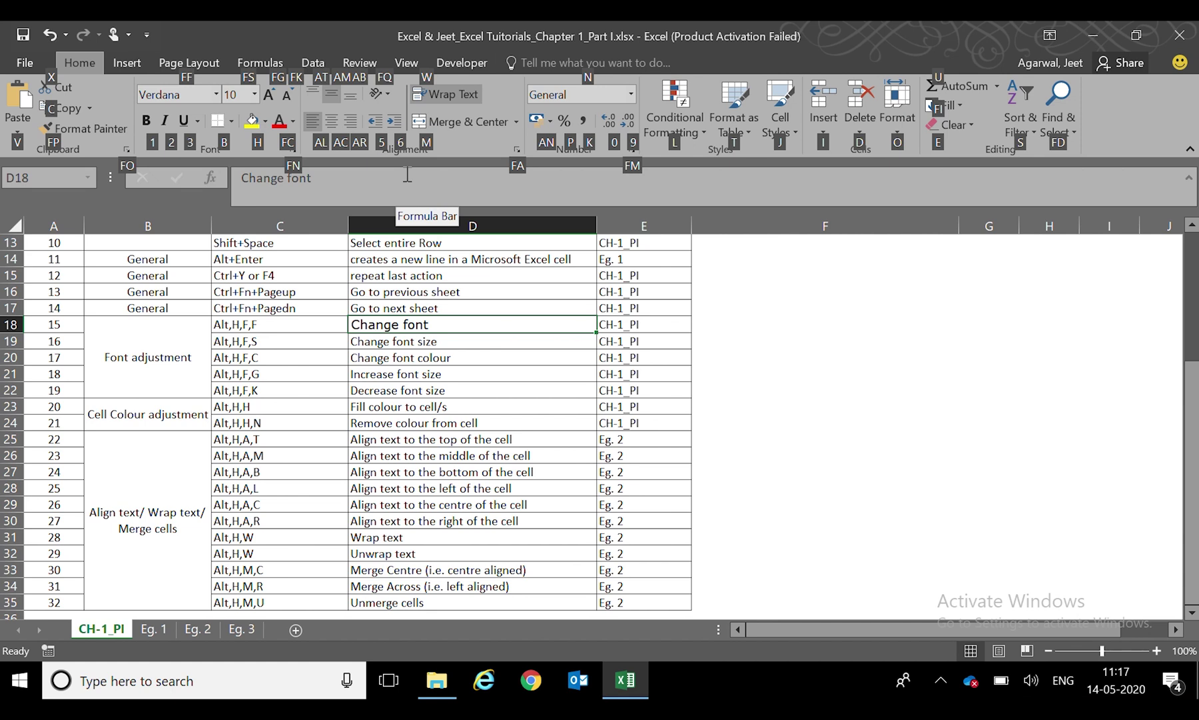
key(f)
text(s)
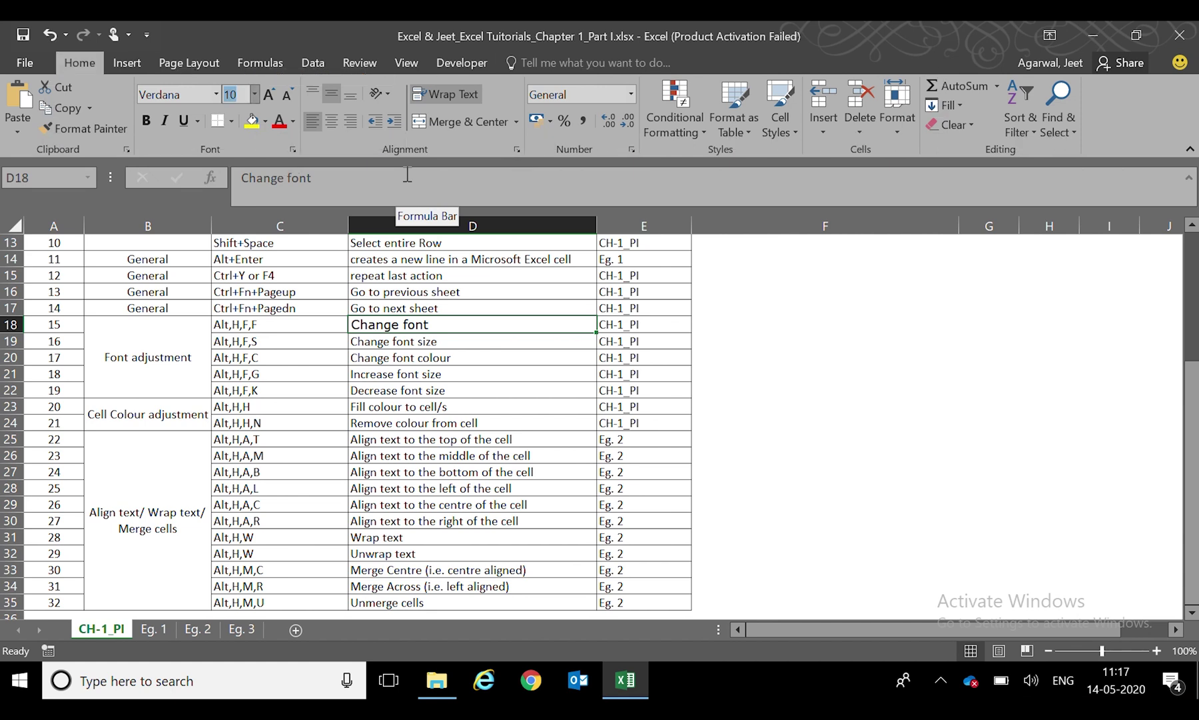
text(16)
key(Return)
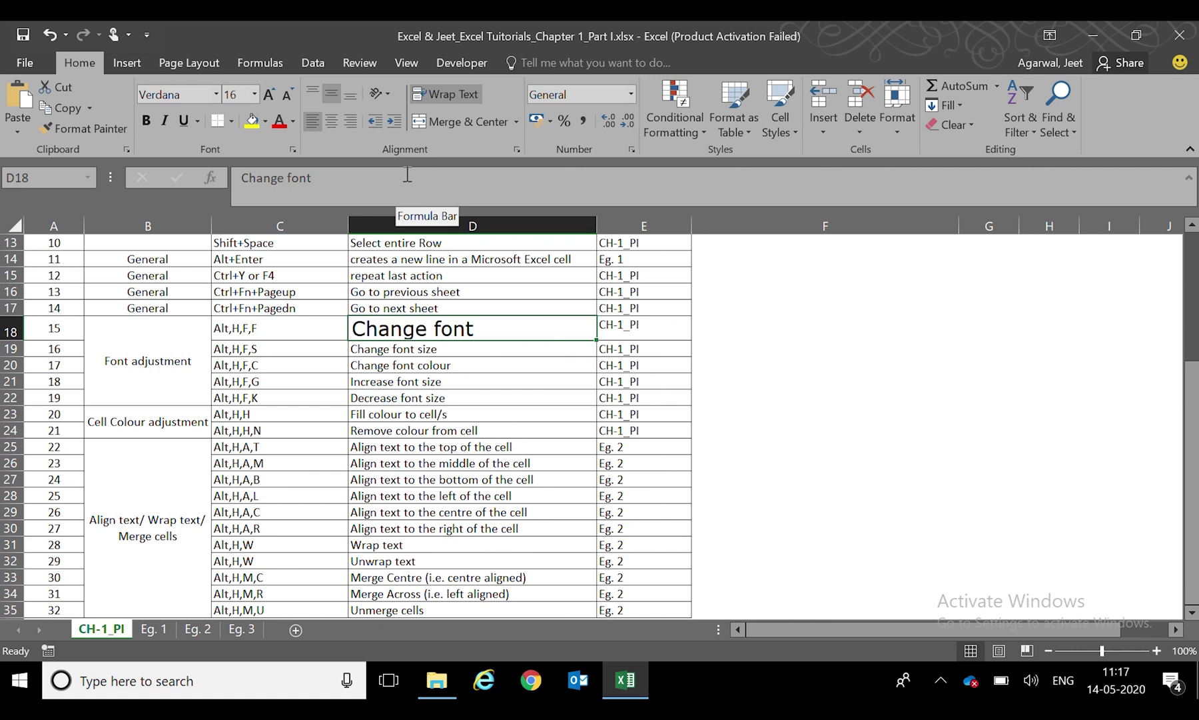
key(ctrl+z)
key(ctrl+z)
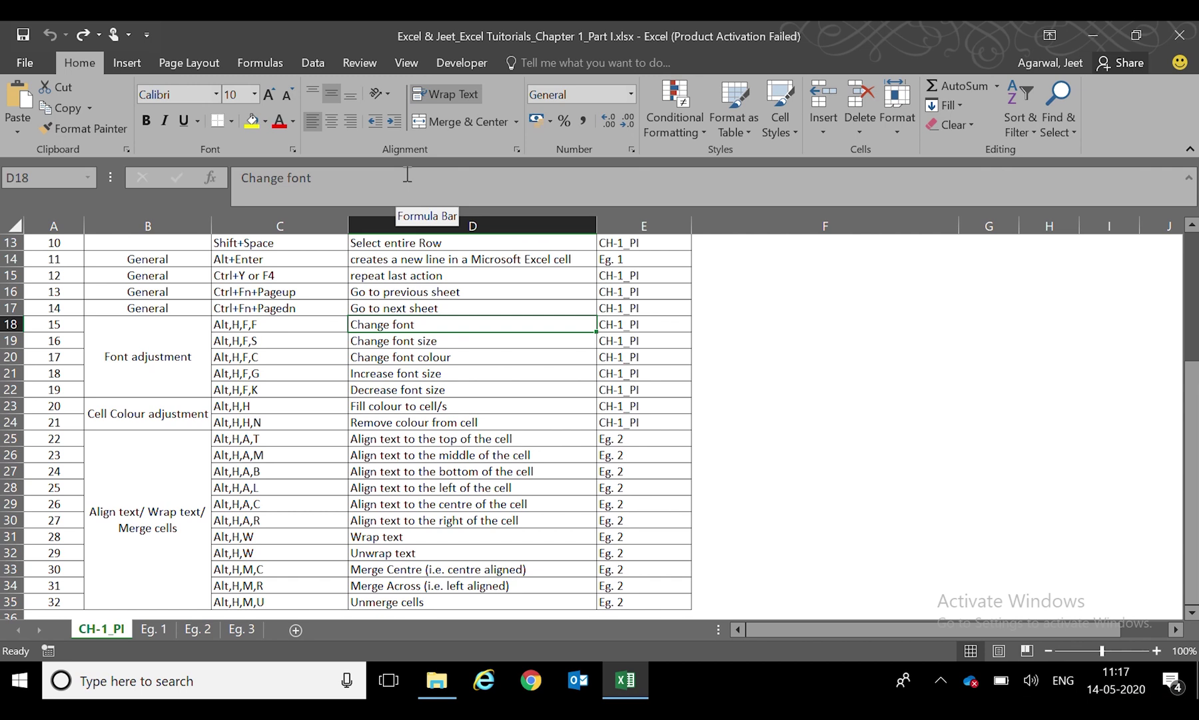
- Change the font colour of D18 to a theme blue and undo it
key(alt+h)
key(f)
key(c)
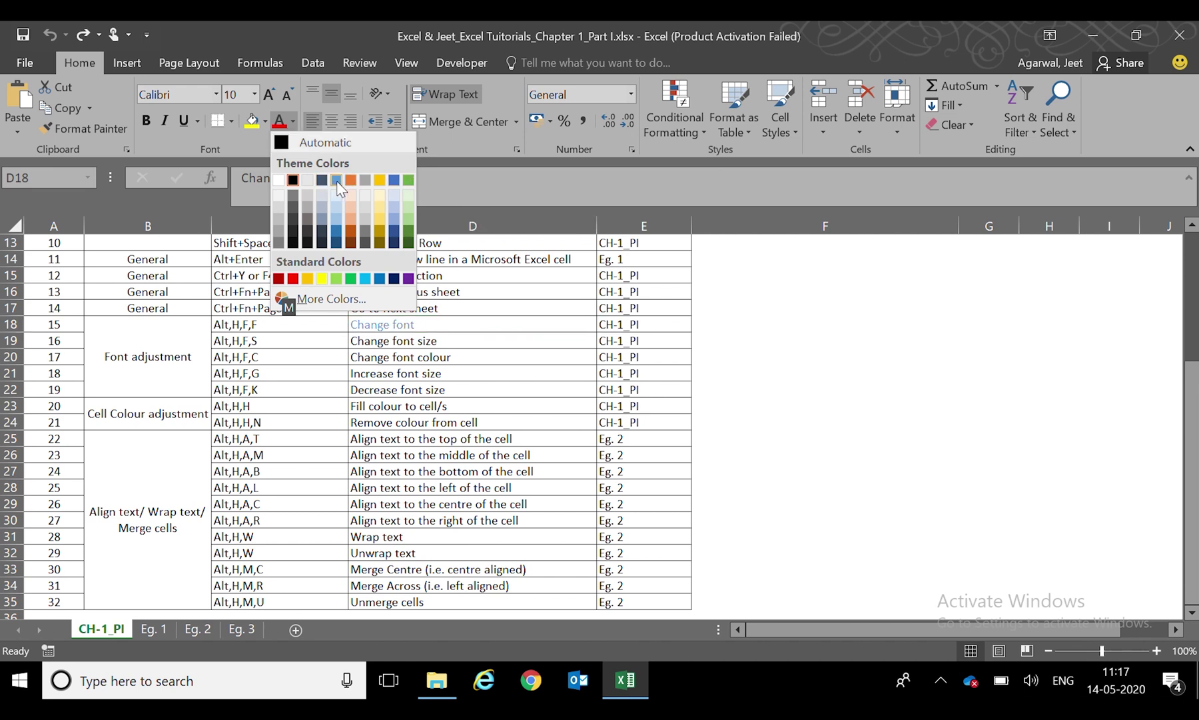
click(397, 179)
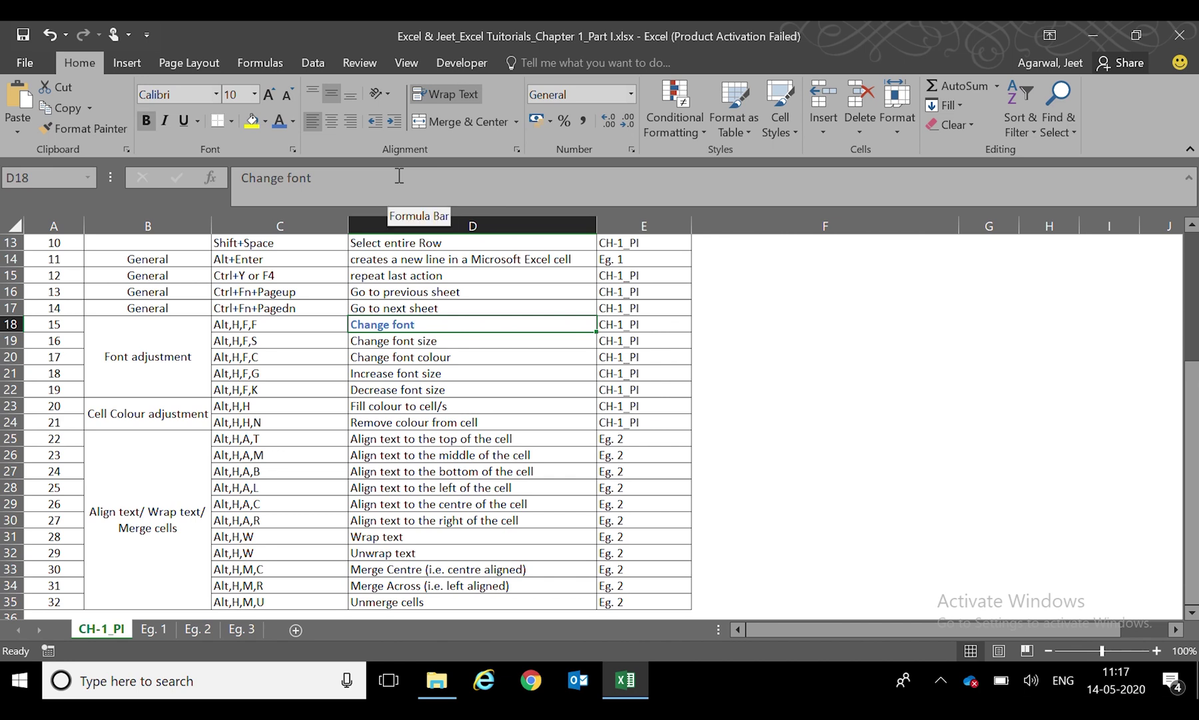
key(ctrl+z)
key(alt+h)
key(f)
key(c)
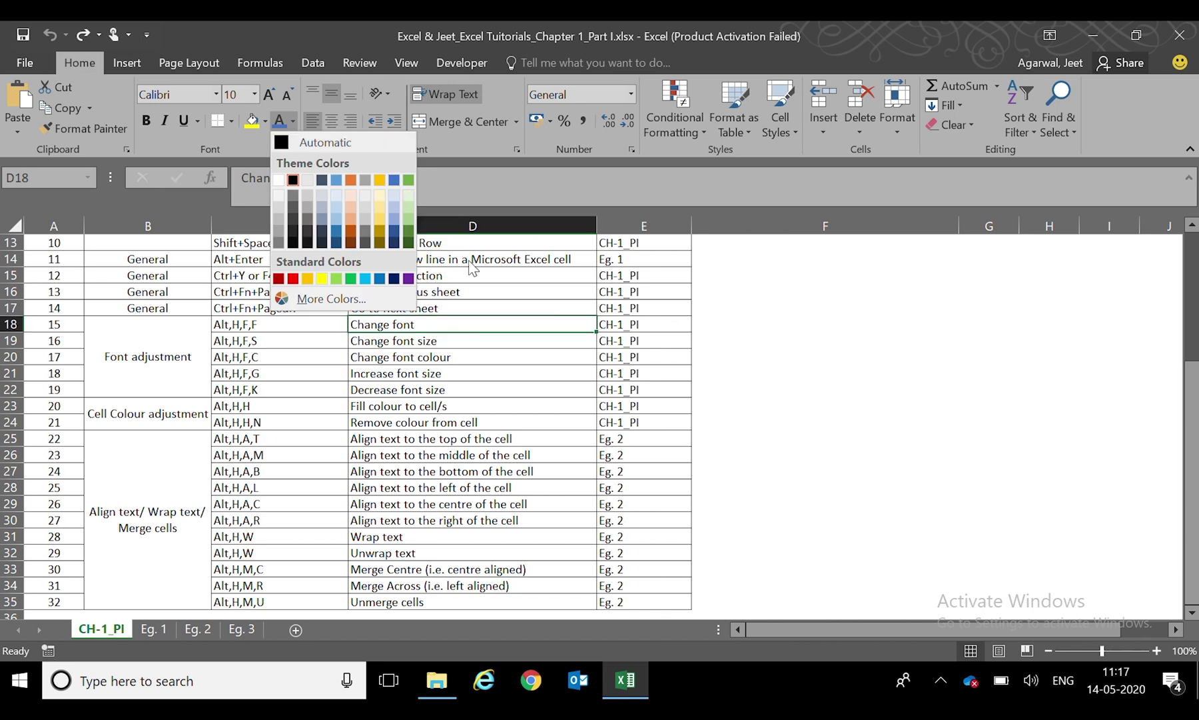
key(Escape)
- Fill the "Fill colour to cell/s" cell D23 with the lightest orange theme colour
key(Down)
key(Down)
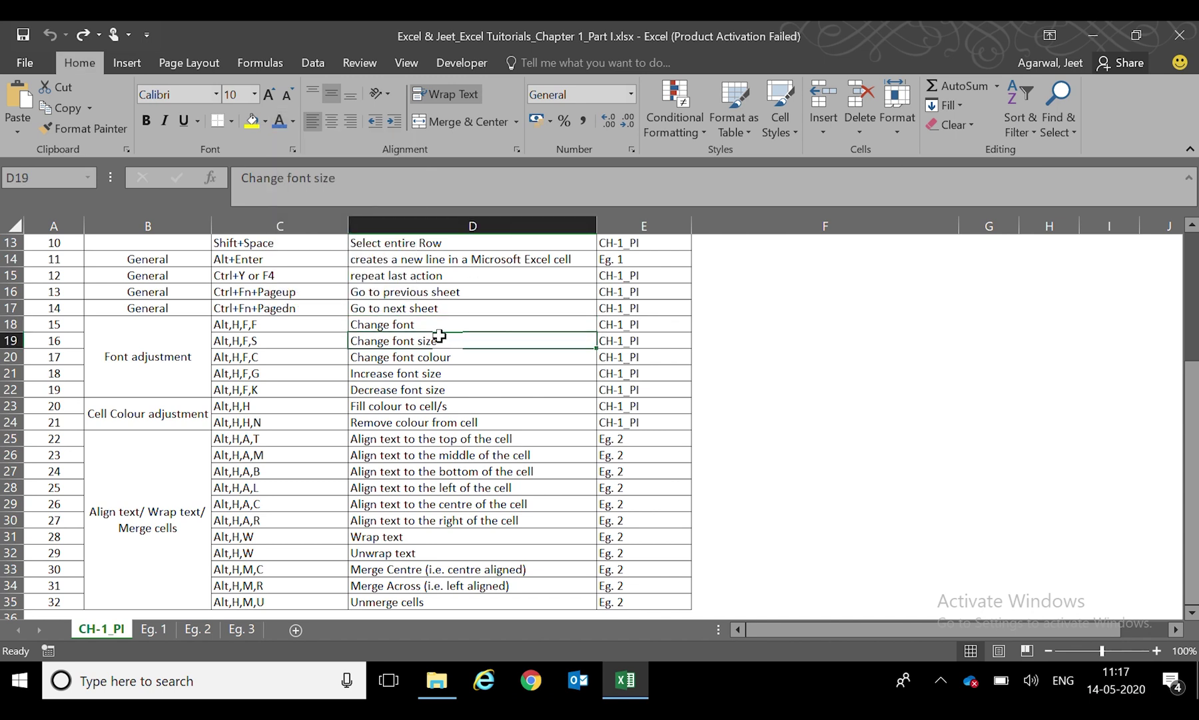
key(Down)
key(Down)
key(Down)
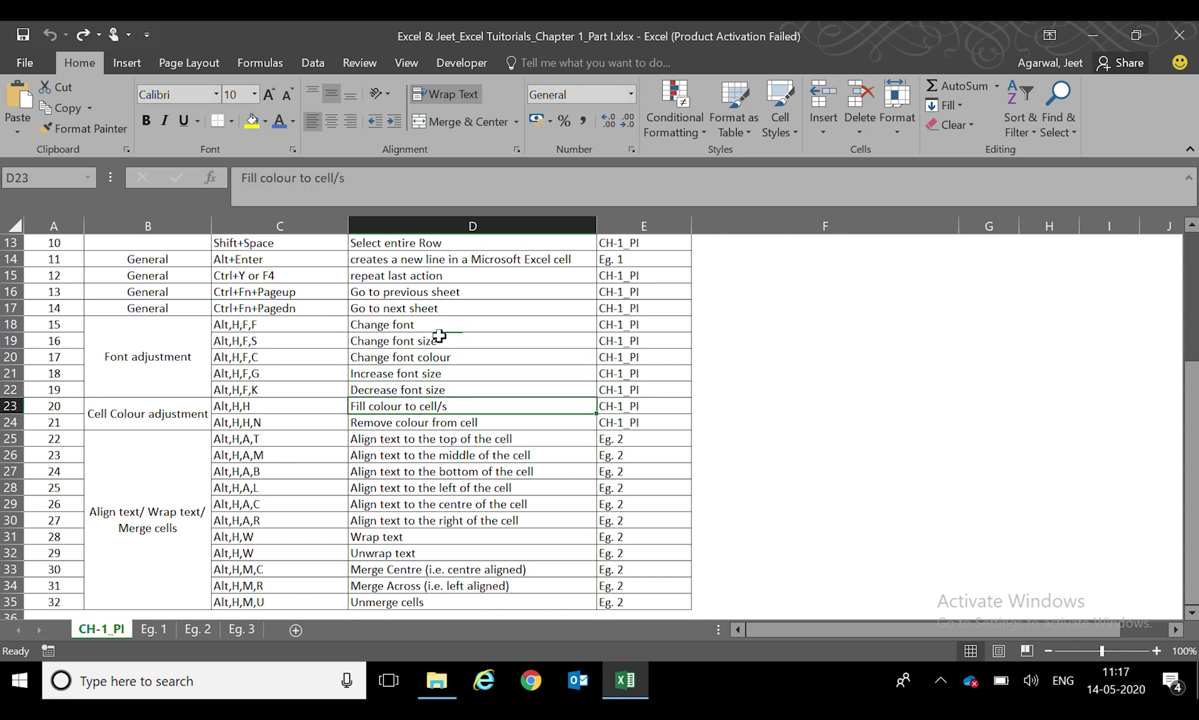
key(alt)
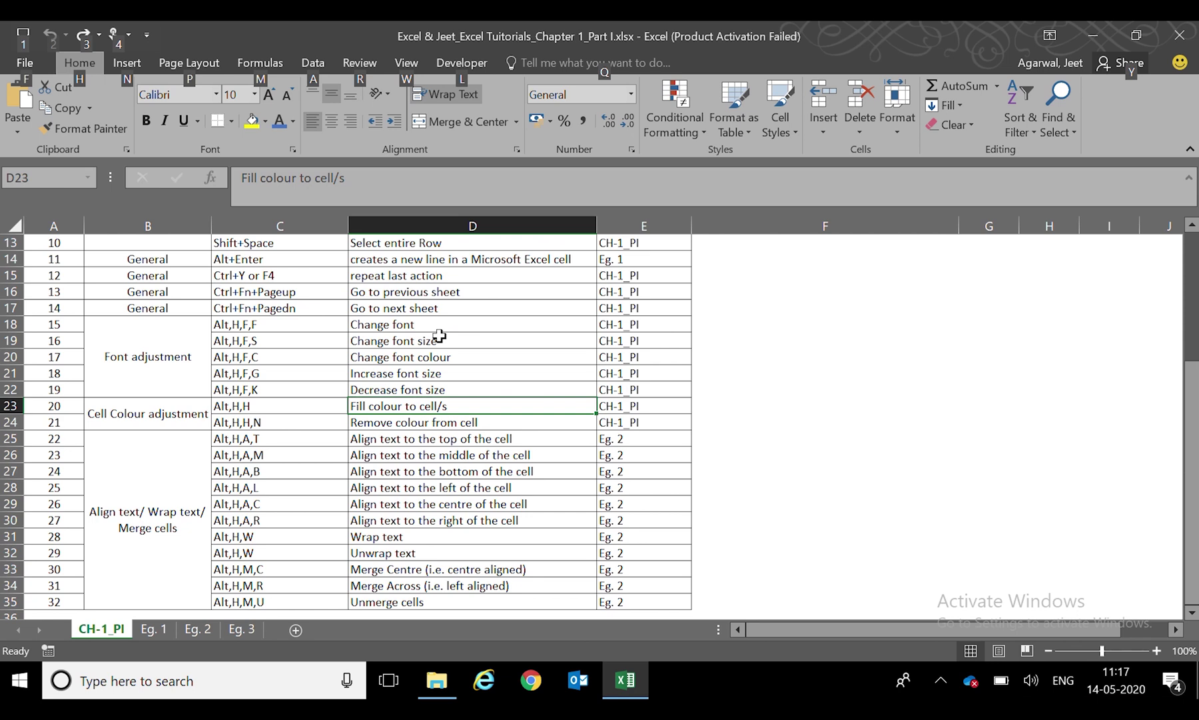
key(h)
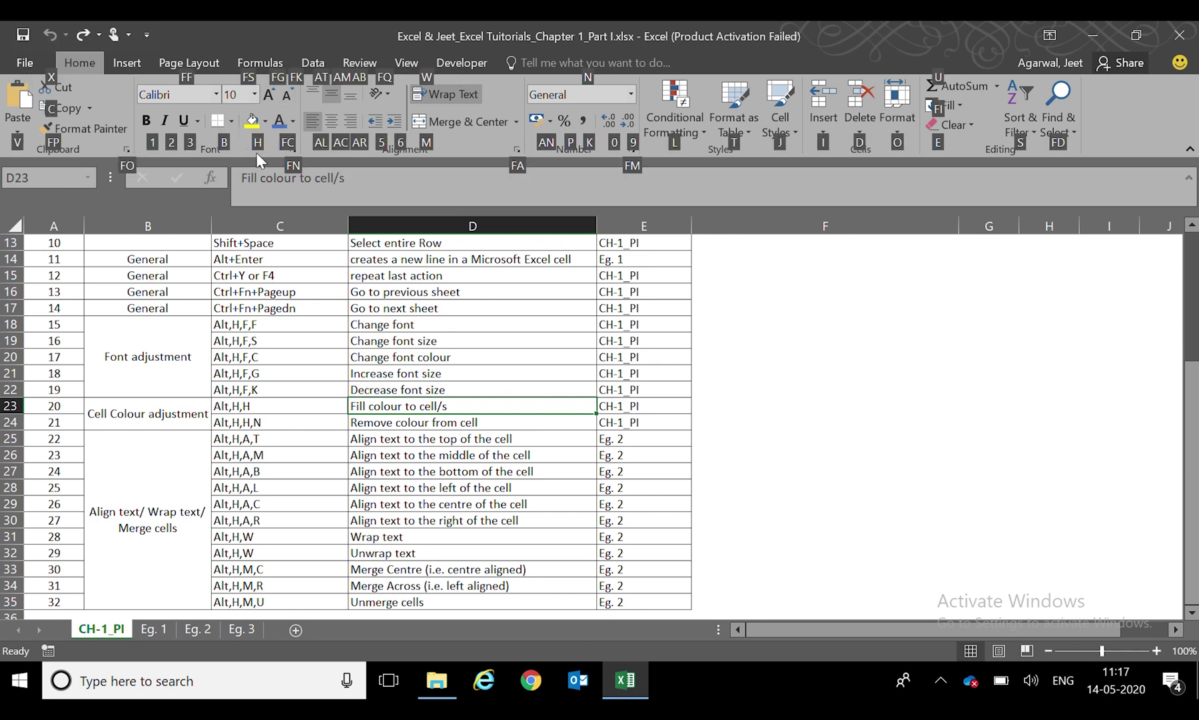
key(h)
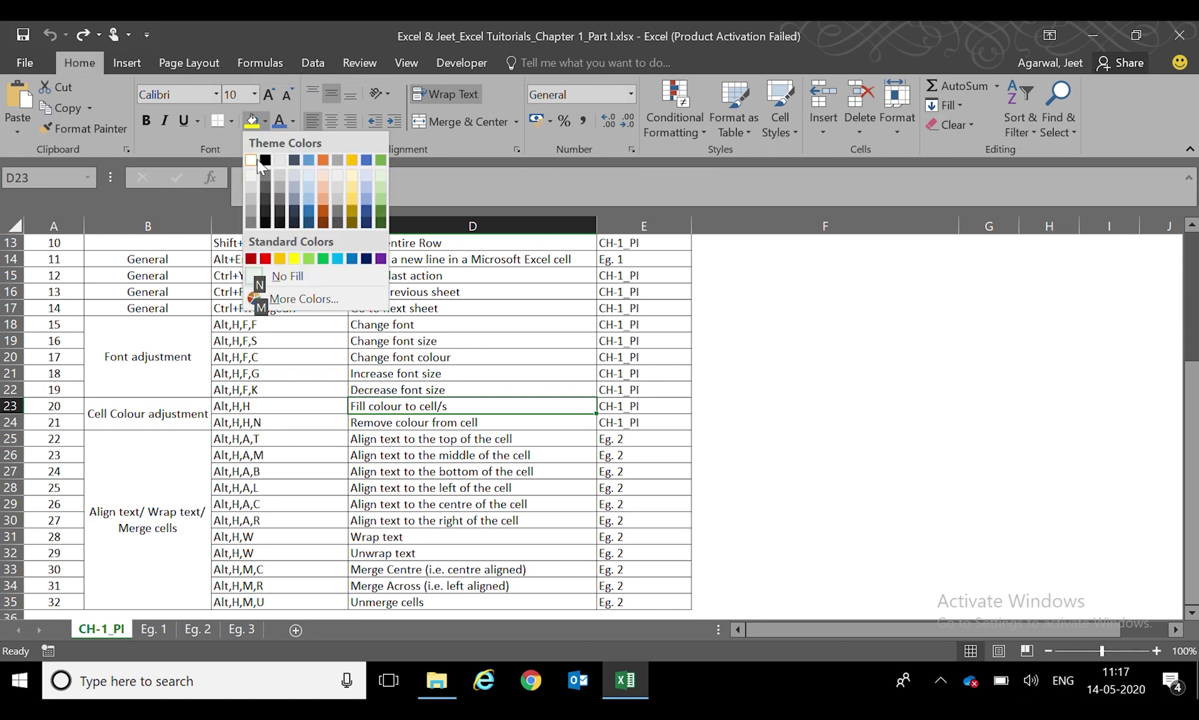
click(326, 181)
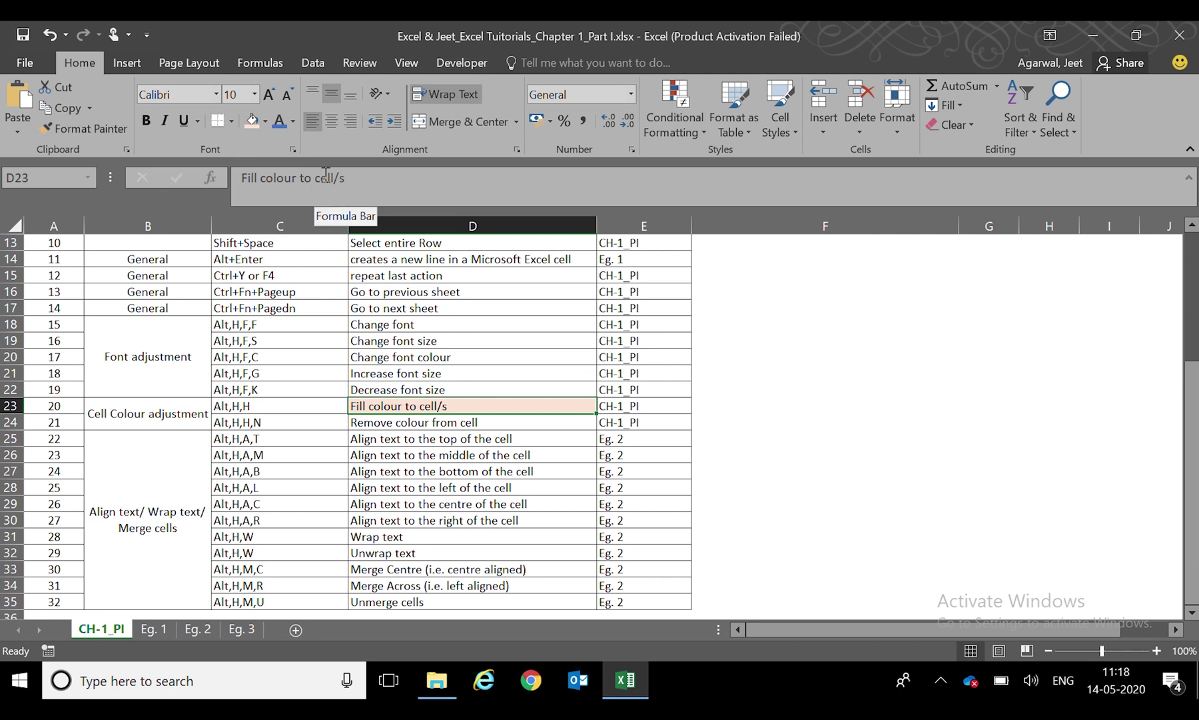
- Remove the fill colour from D23 with No Fill
key(alt)
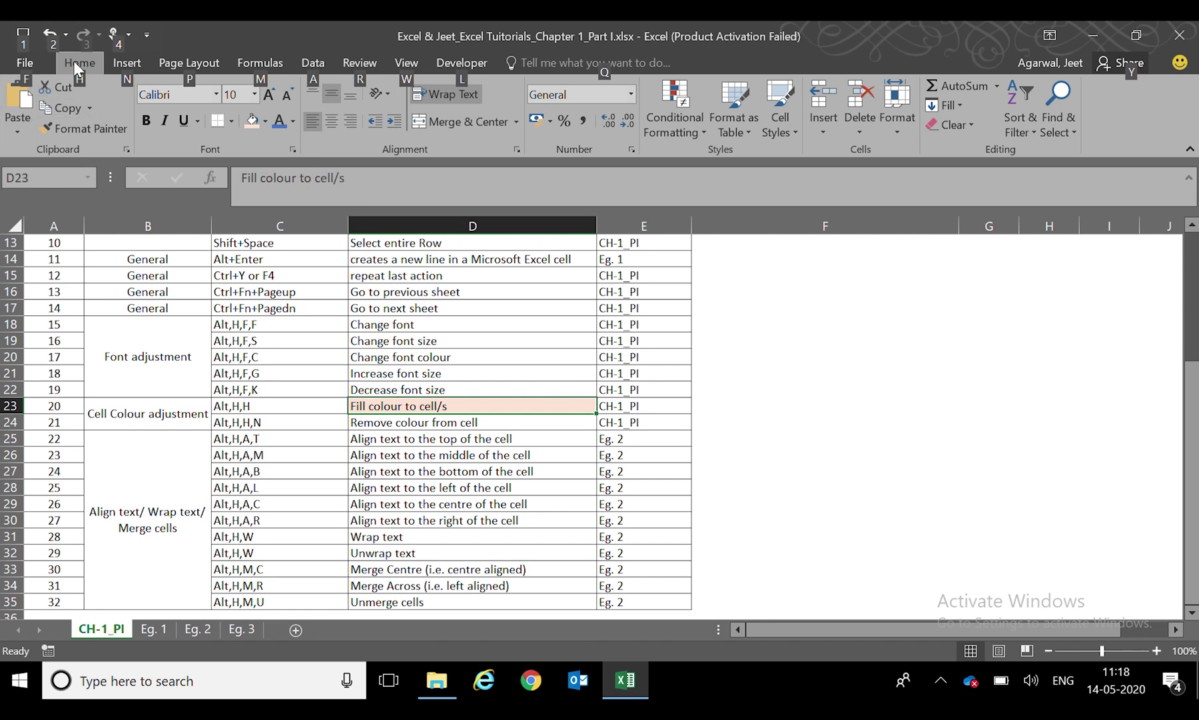
key(h)
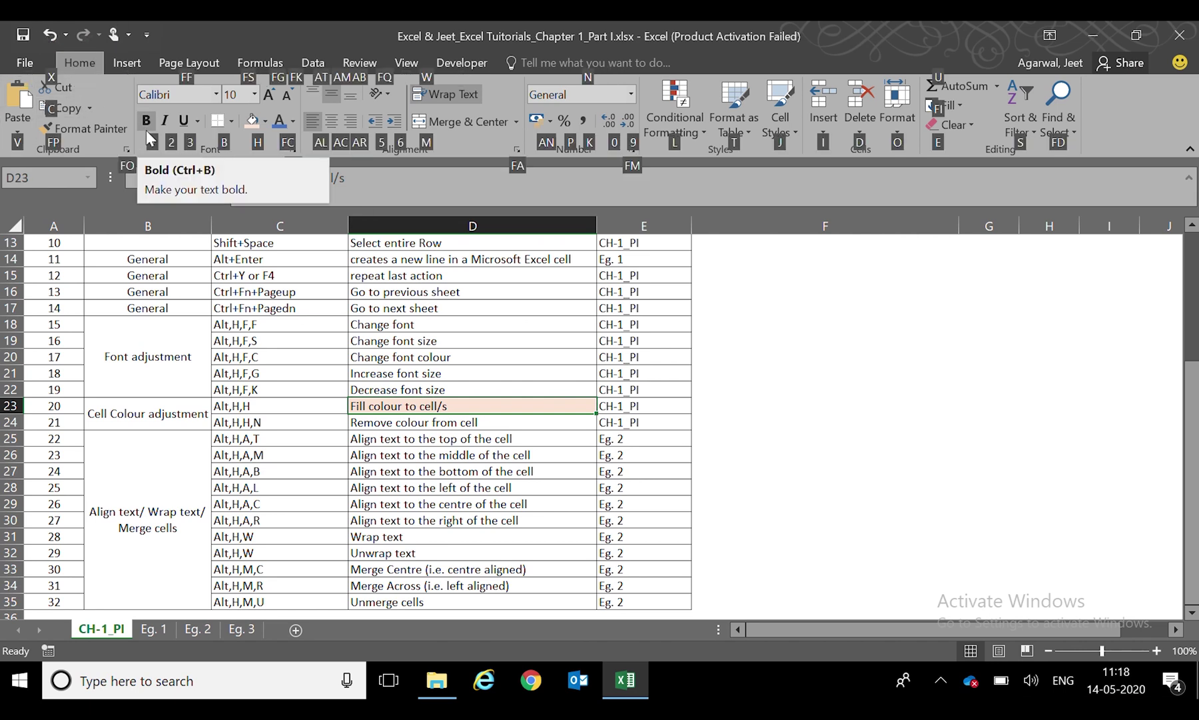
key(h)
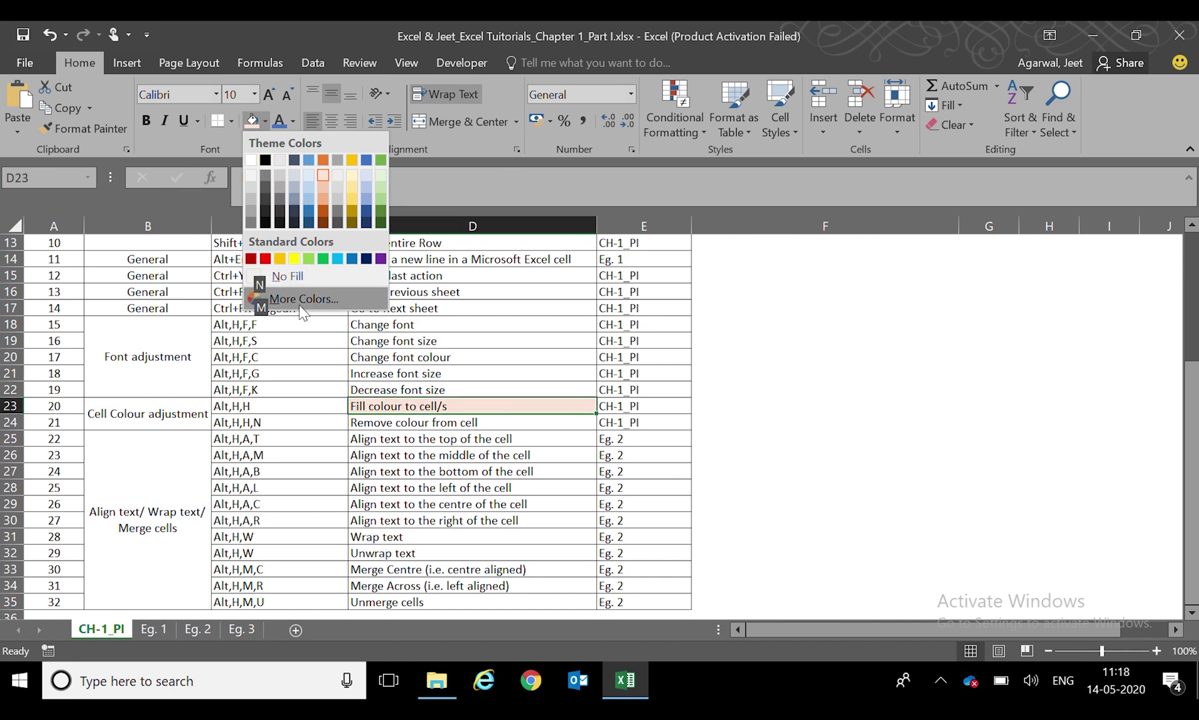
key(n)
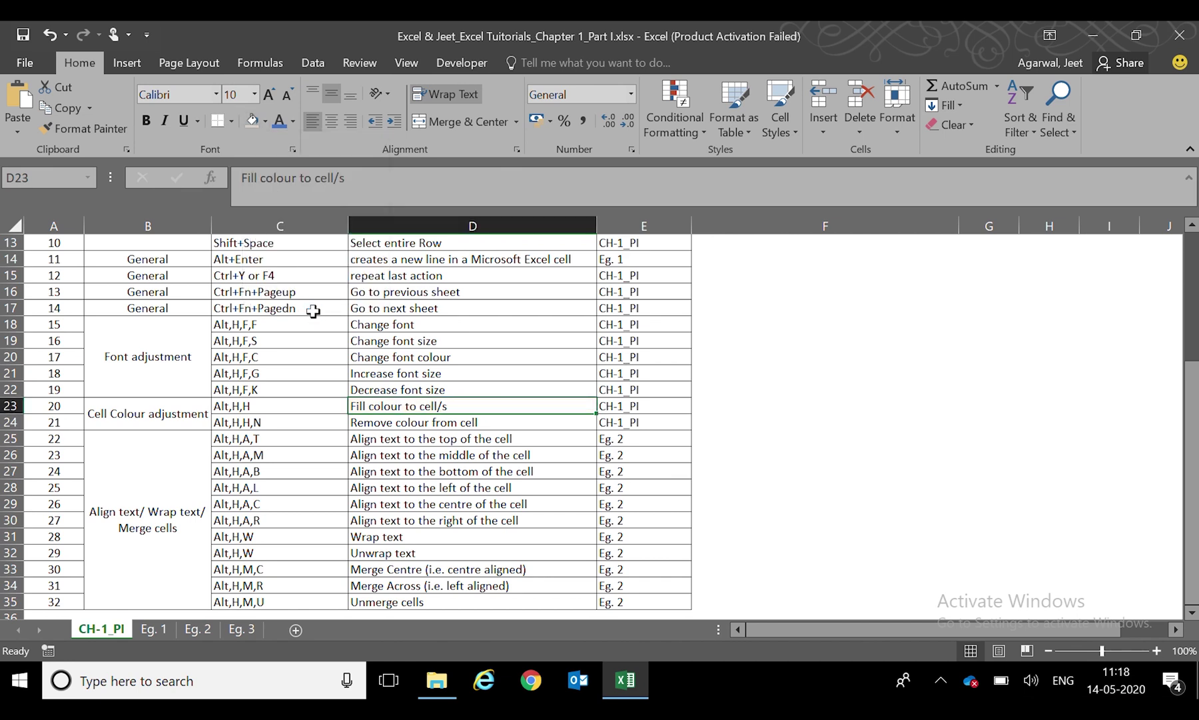
- Fill the "Fill colour to cell/s" cell D23 with standard blue
key(alt)
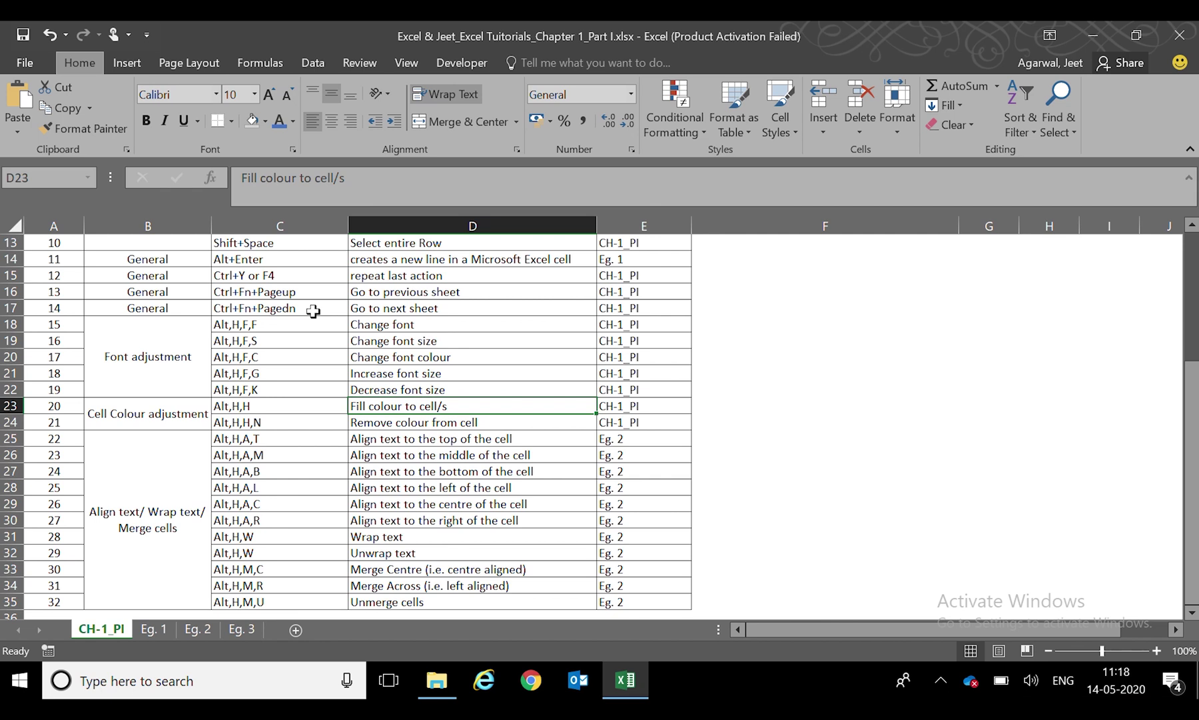
key(h)
key(h)
click(348, 258)
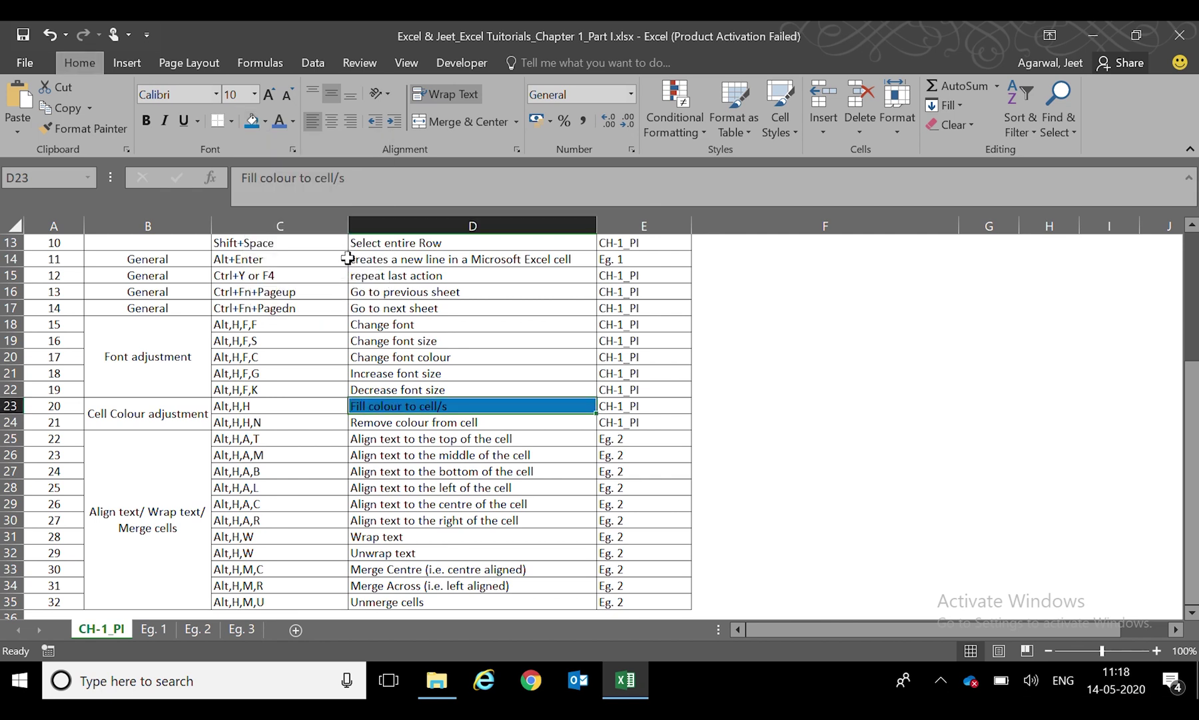
- Clear the blue fill from the "Fill colour to cell/s" cell D23
key(h)
key(h)
key(n)
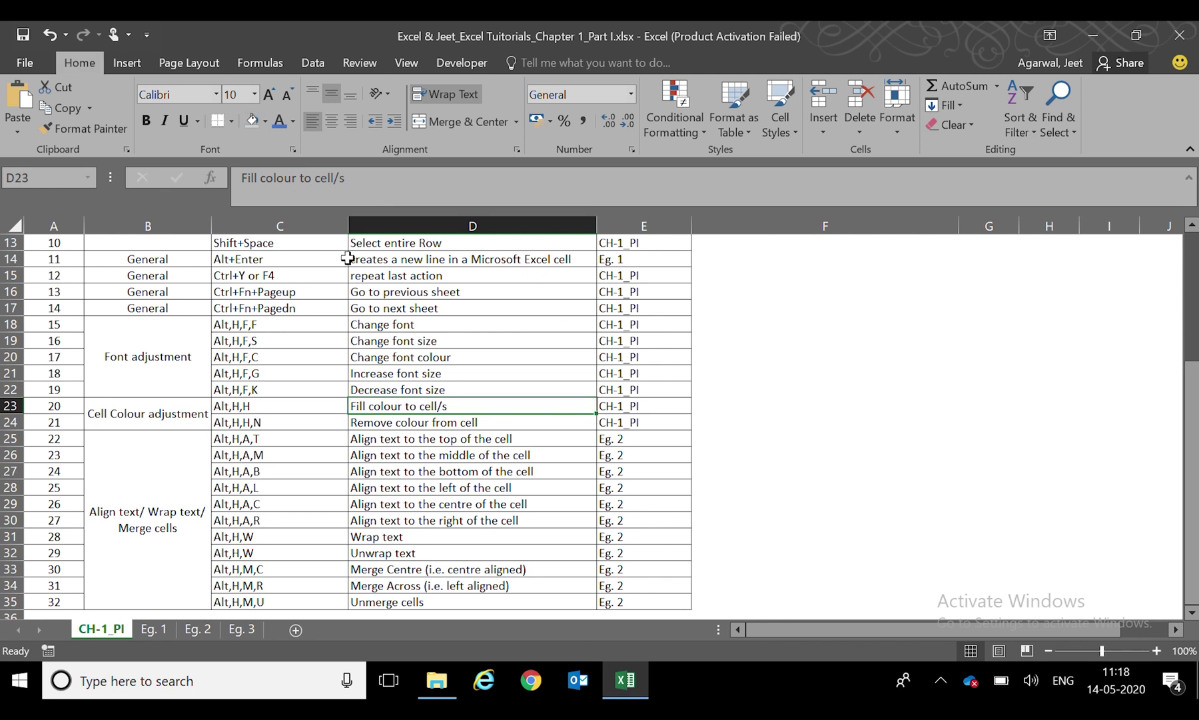
- Go to the Eg. 2 sheet and select cell B4 containing the Forex Market sentence
key(Down)
key(Left)
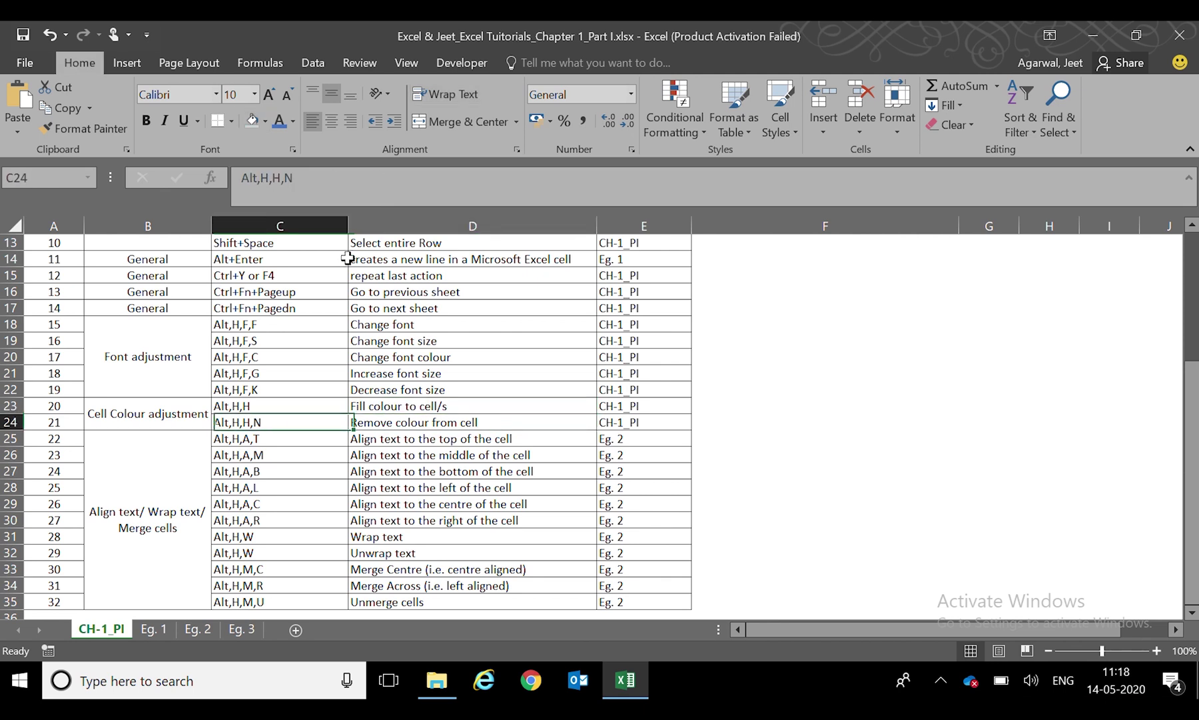
key(Down)
key(Right)
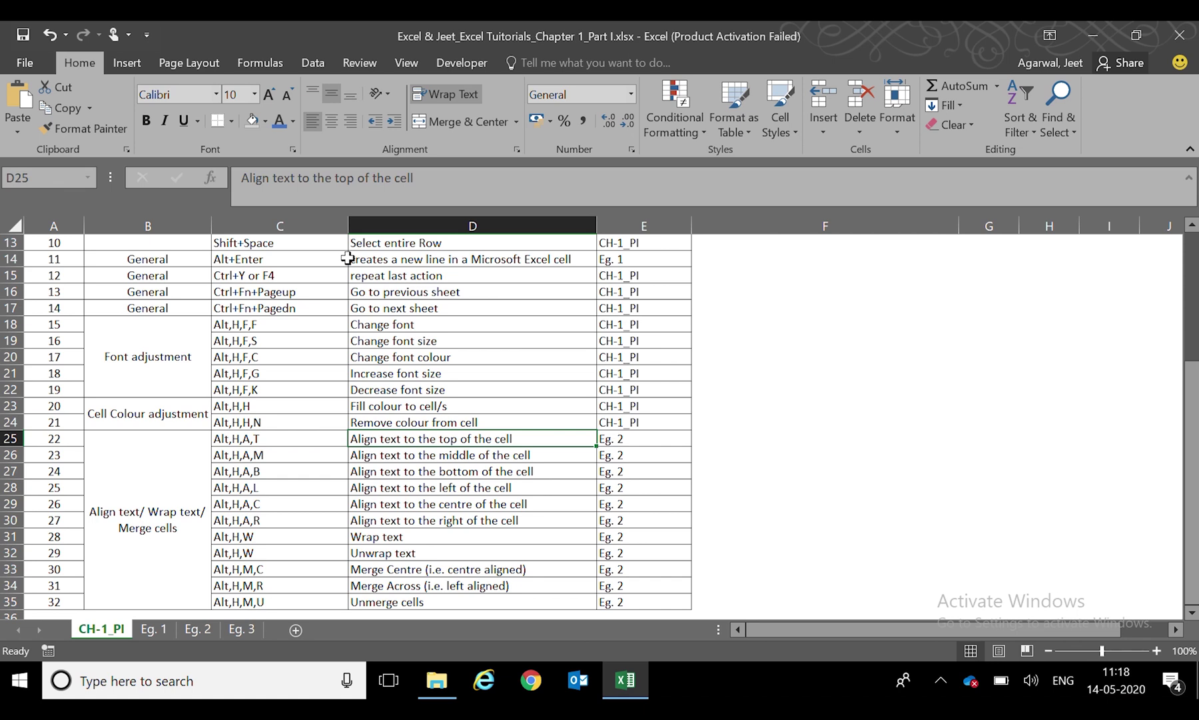
key(ctrl+Page_Down)
key(ctrl+Page_Down)
key(ctrl+Page_Down)
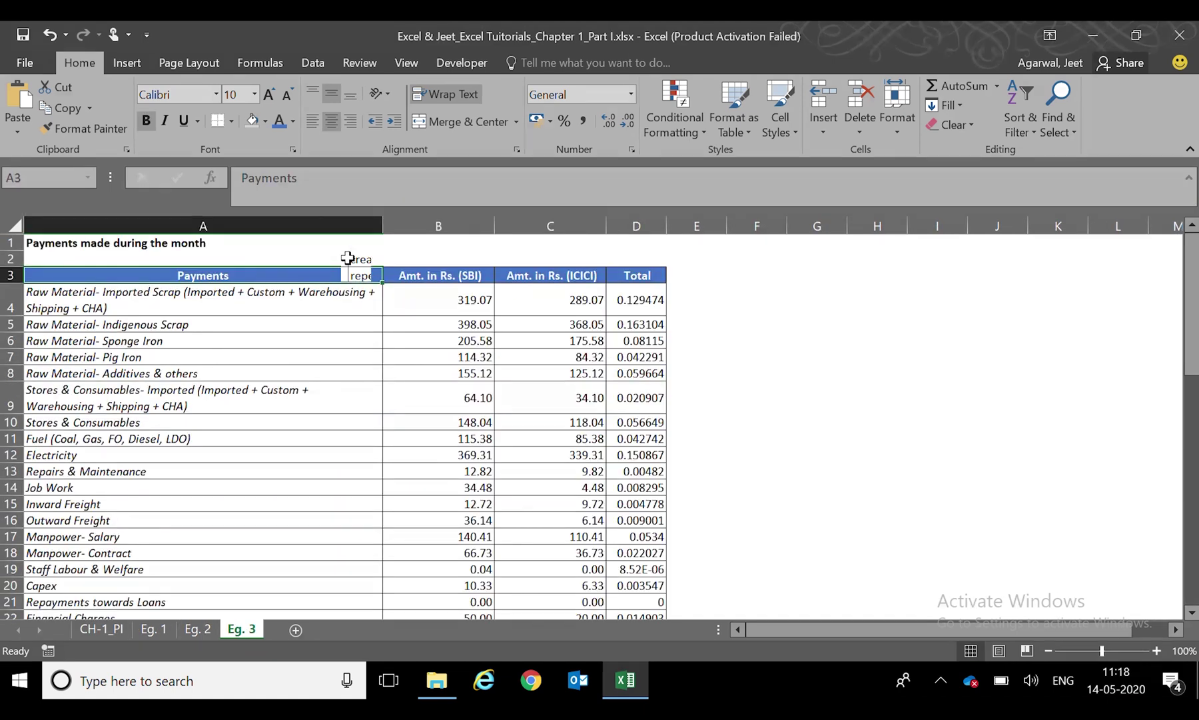
key(ctrl+Page_Up)
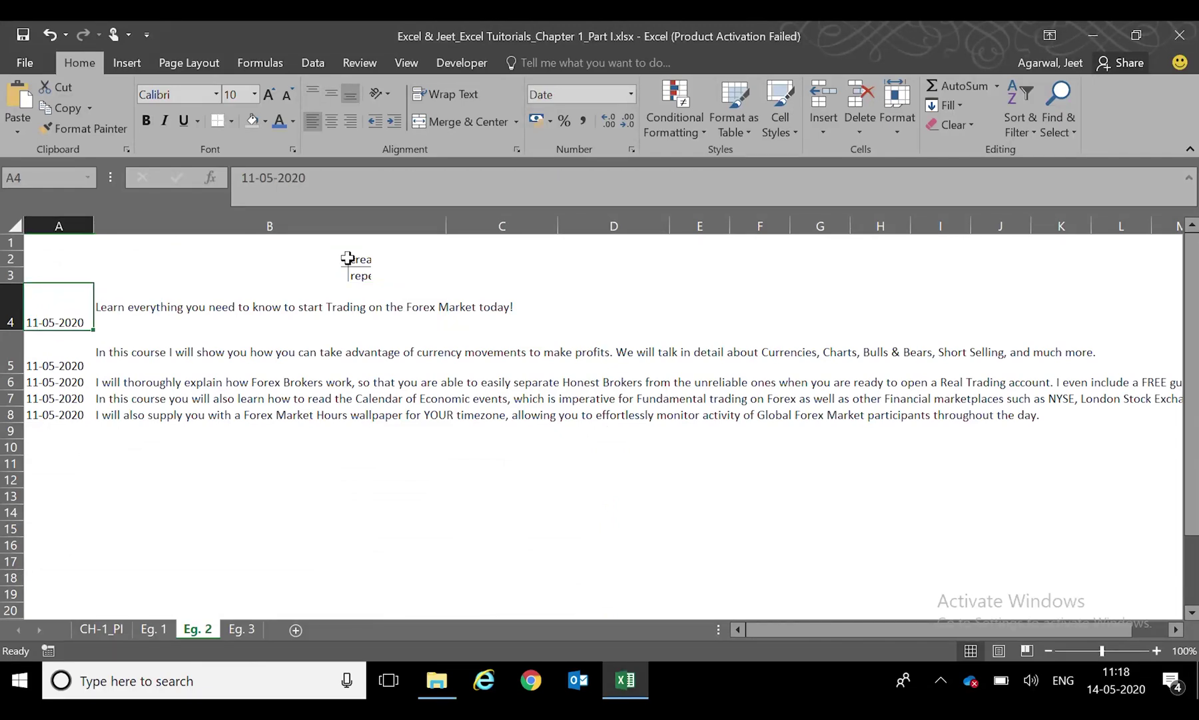
key(Right)
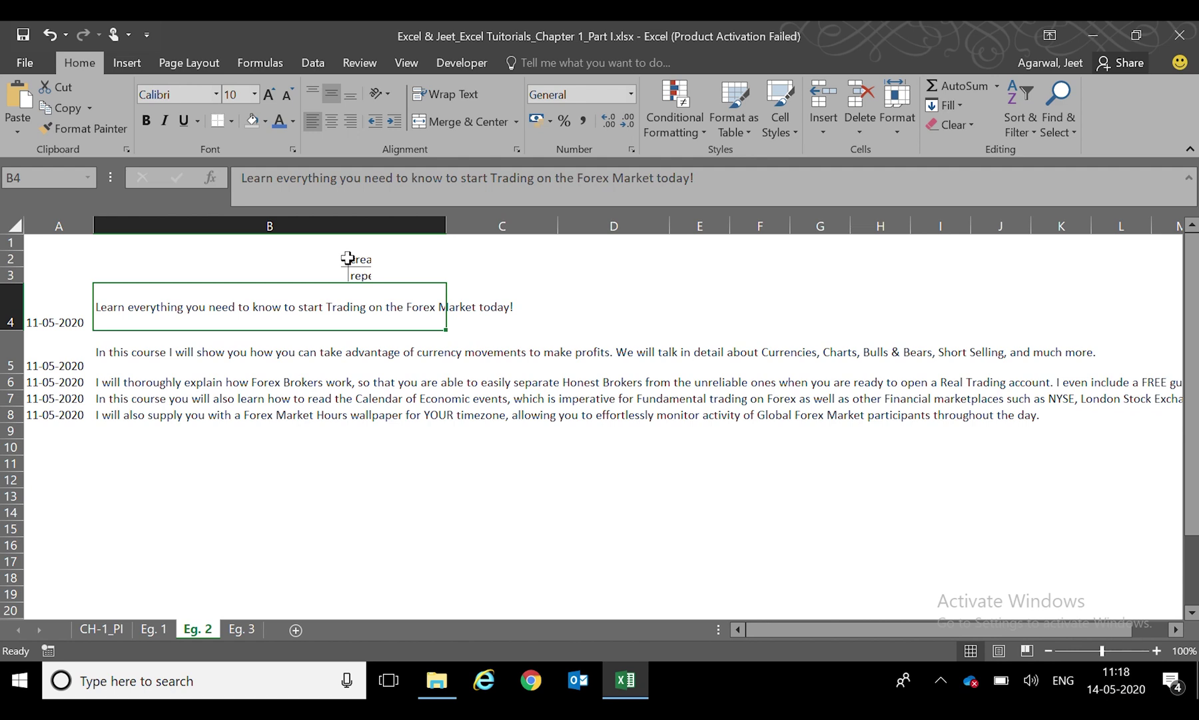
key(alt)
key(Escape)
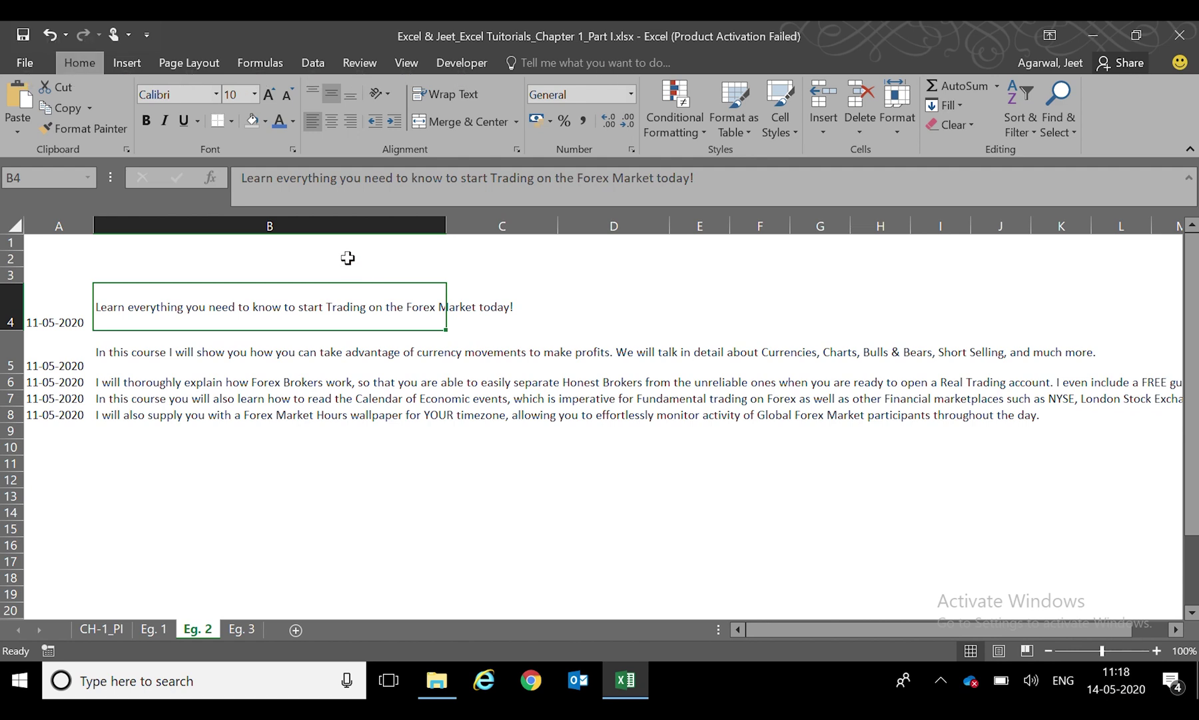
- Align the text in B4 to the top of the cell, and after that to the middle
key(alt+h)
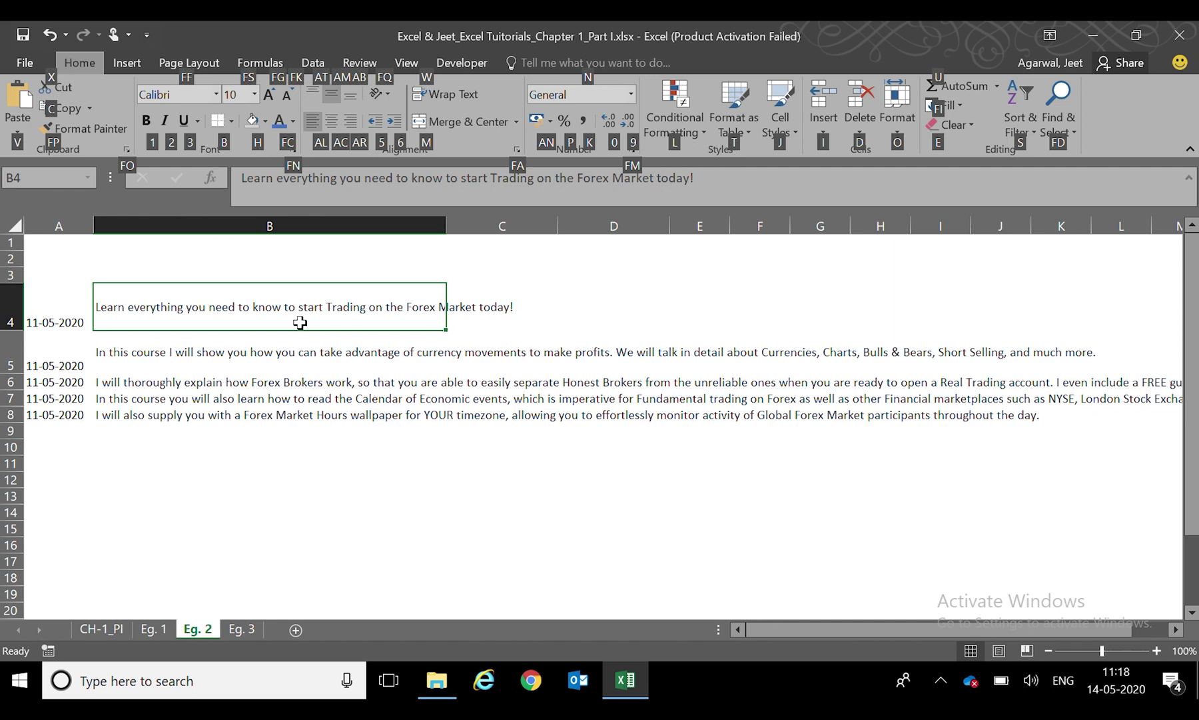
key(w)
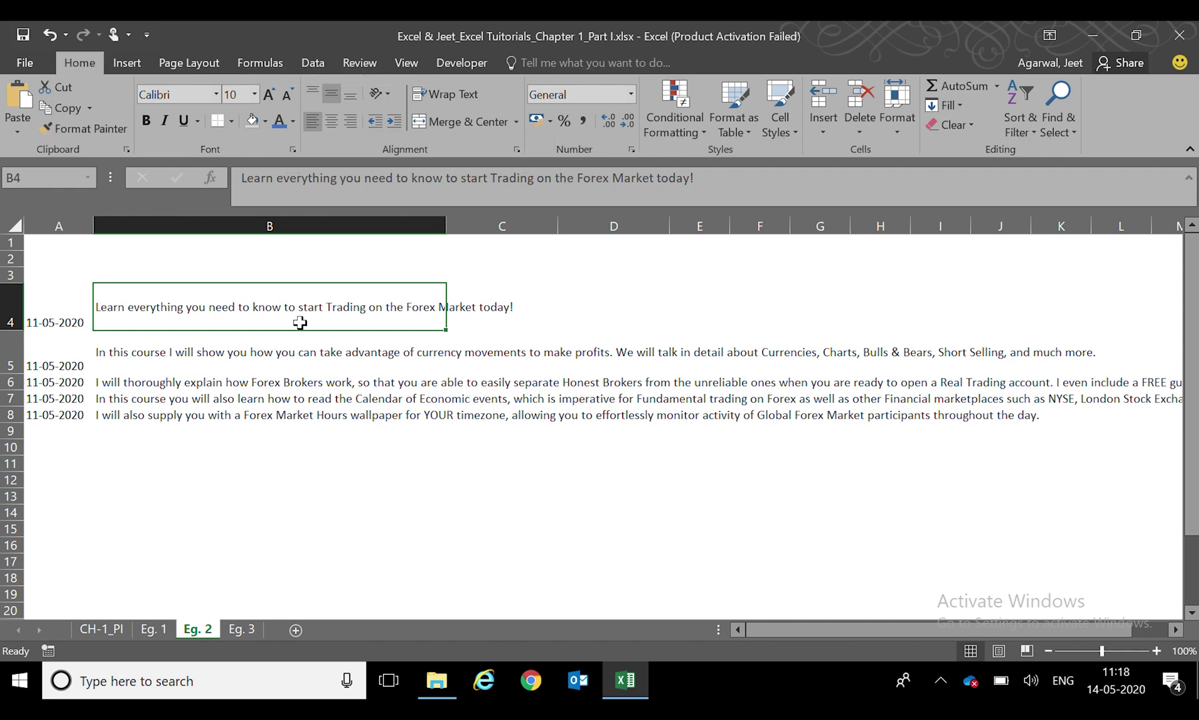
key(alt+h)
key(a)
key(t)
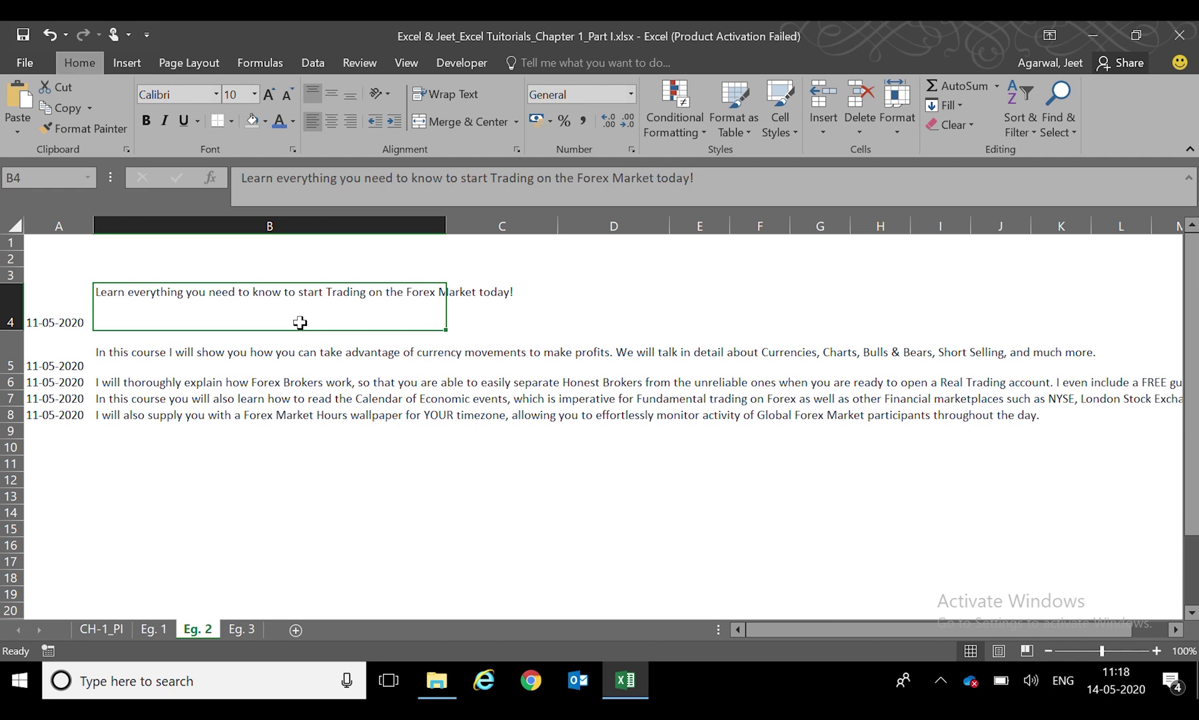
key(alt+h)
key(a)
key(m)
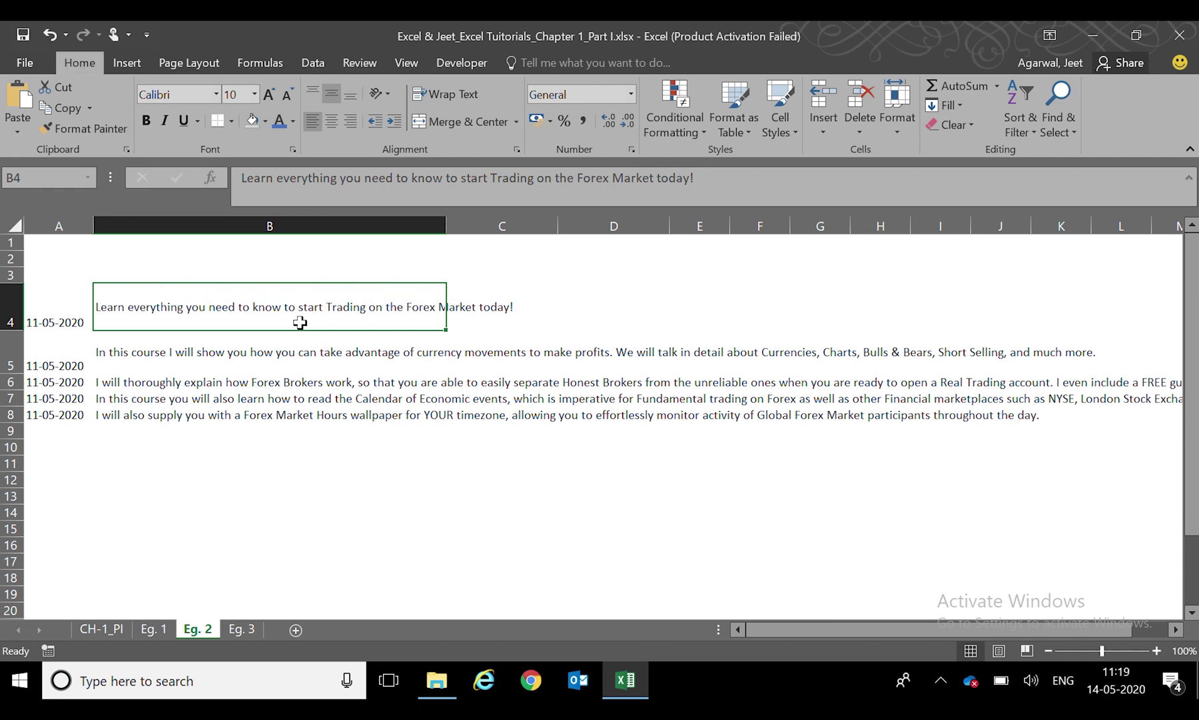
- Align the text in B4 to the bottom of the cell
key(alt+h)
key(a)
key(b)
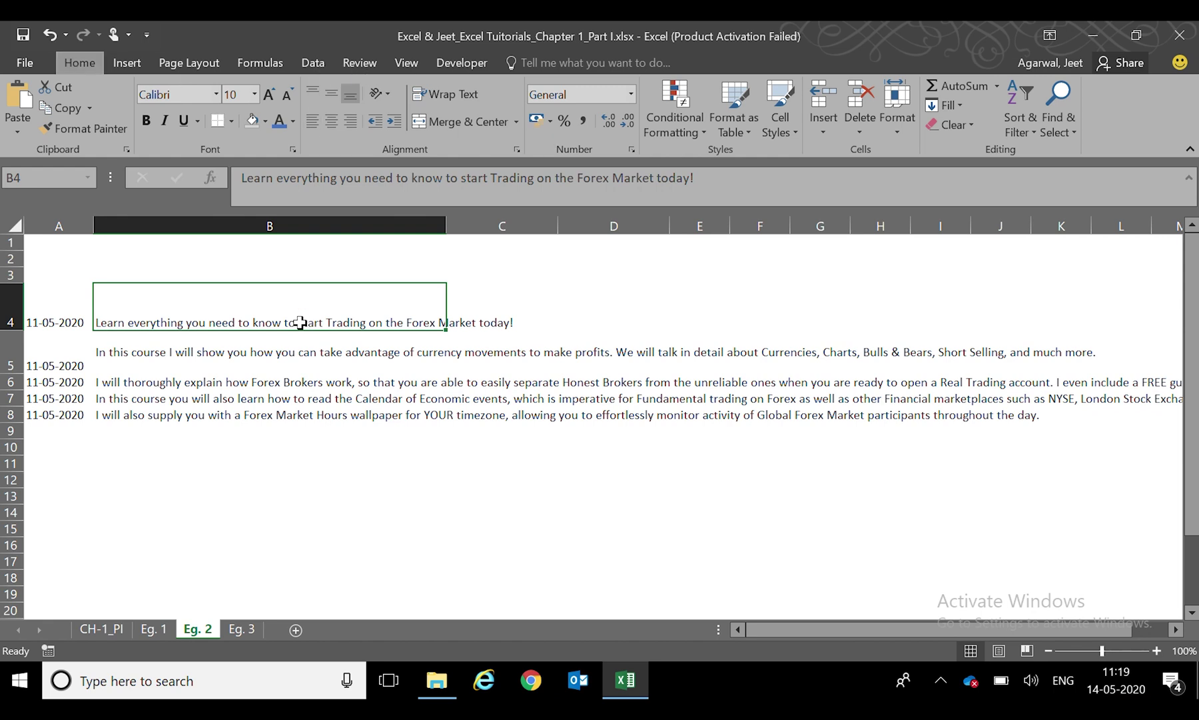
- Align the text in B4 to the right, and after that centre it horizontally
key(alt+h)
key(a)
key(r)
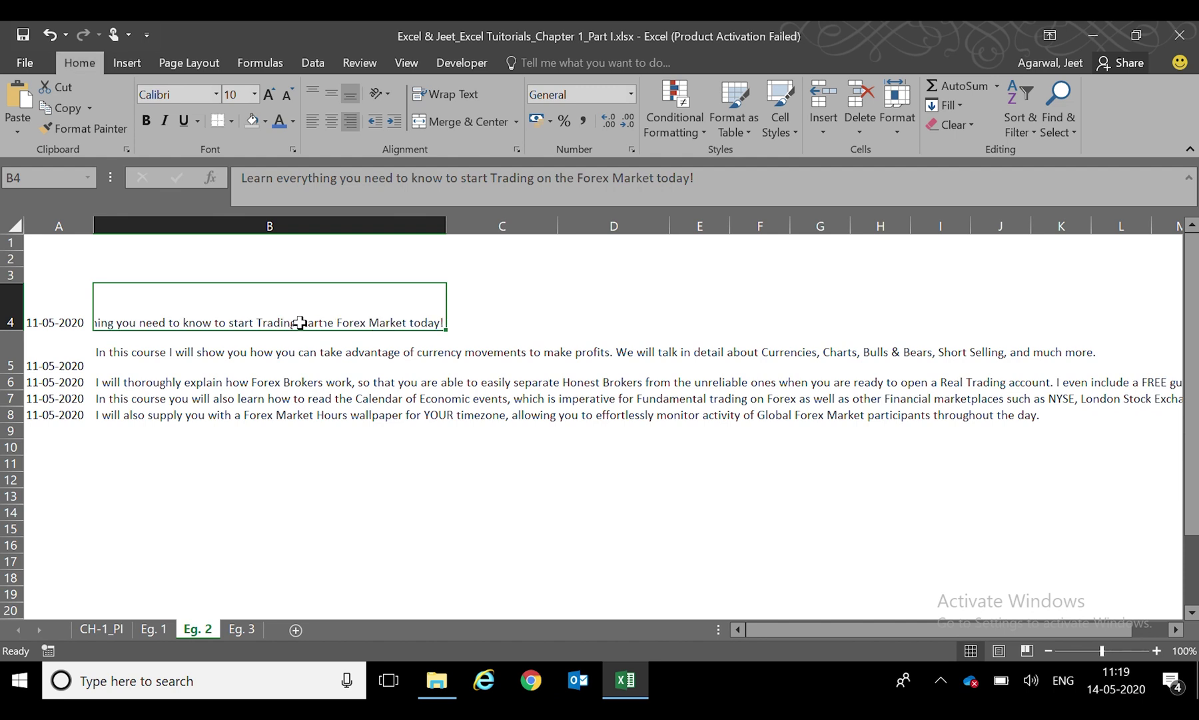
key(alt+h)
key(a)
key(c)
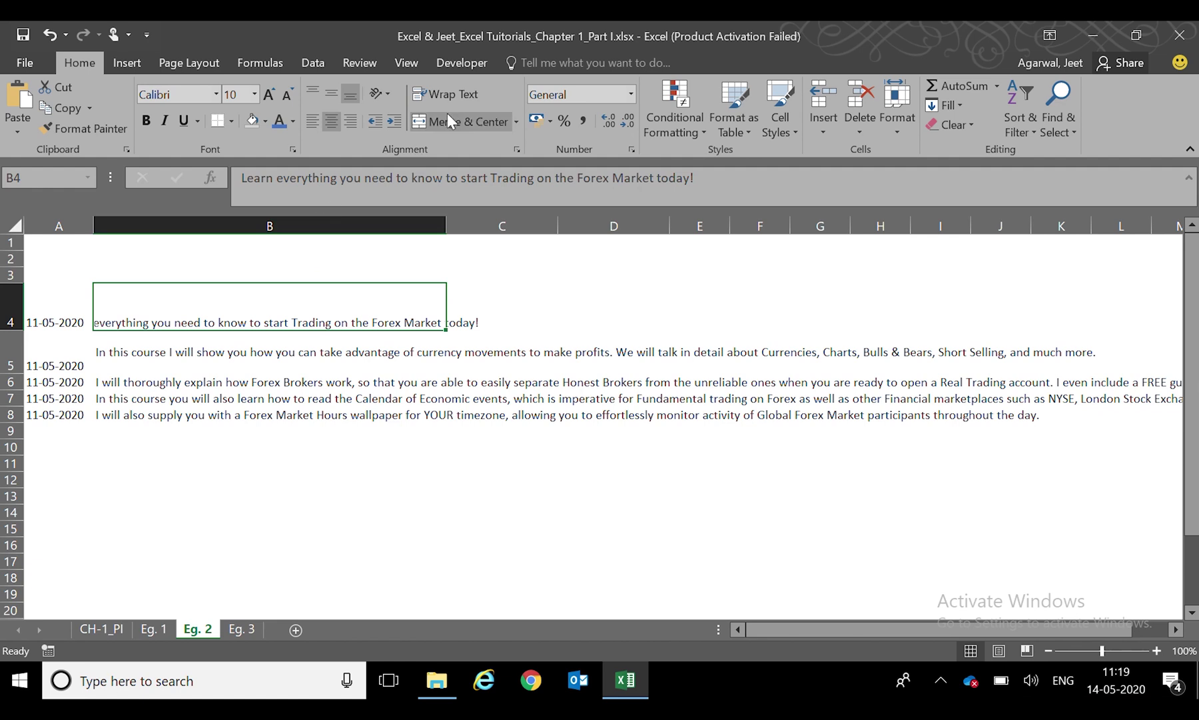
- Wrap the text in the cell range B4:B8
click(316, 350)
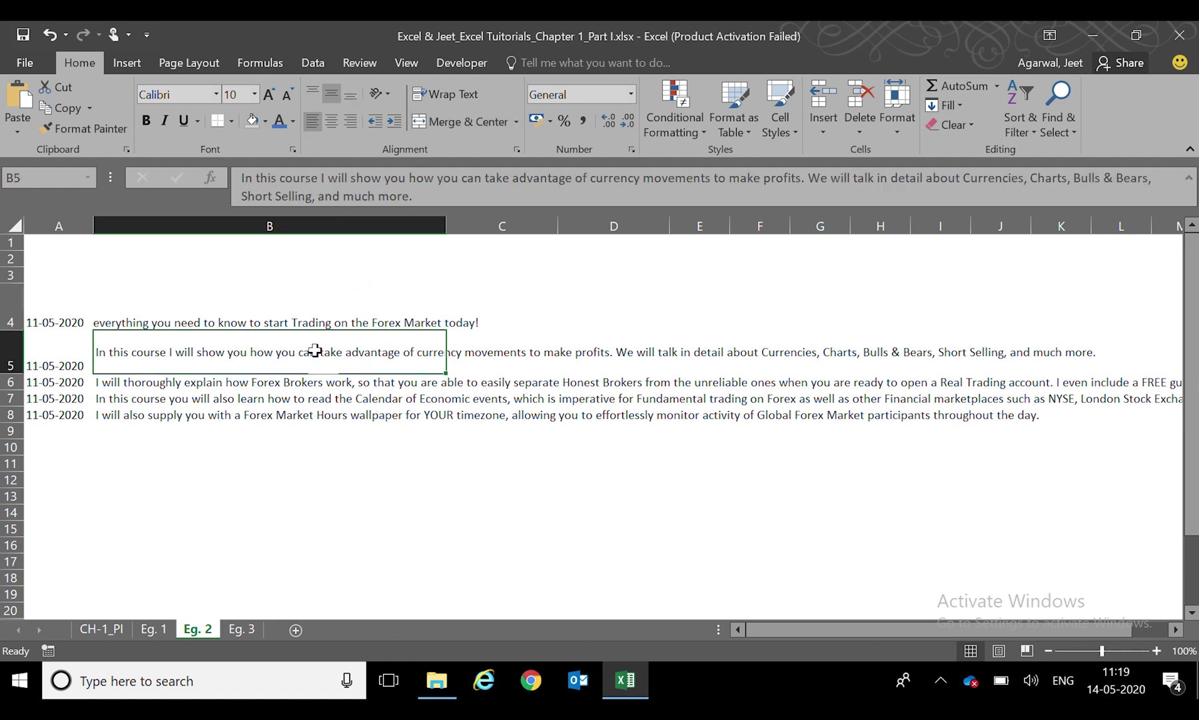
key(Up)
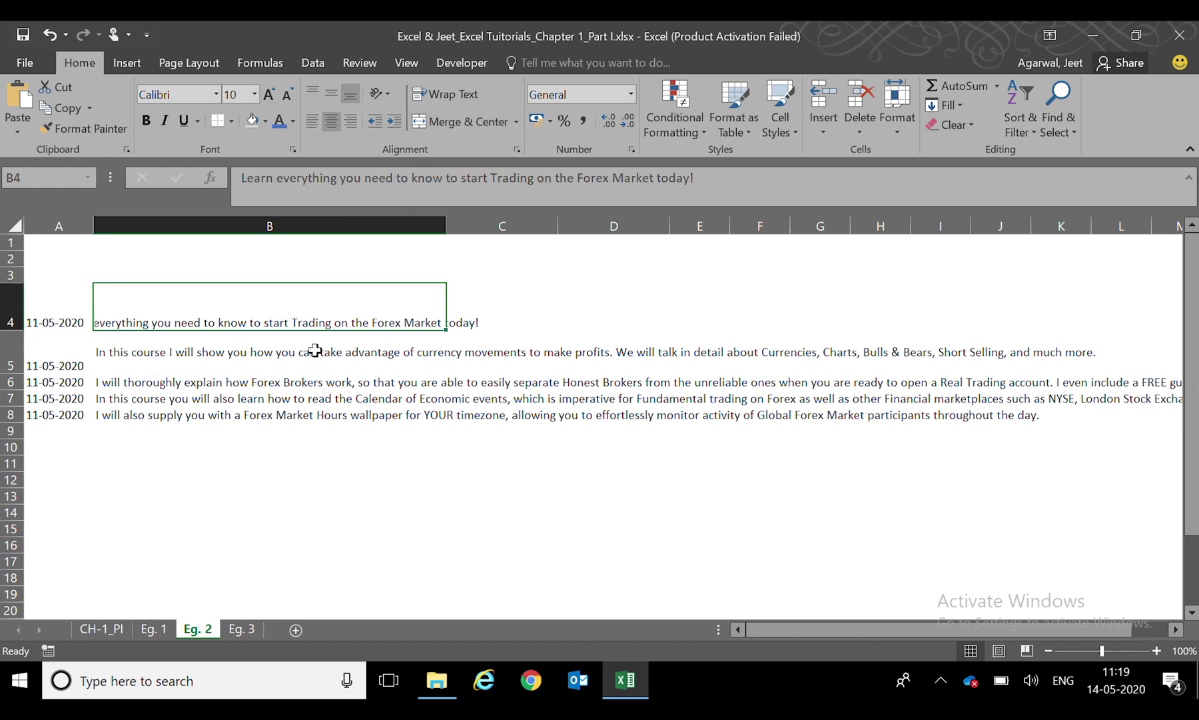
key(ctrl+shift+Down)
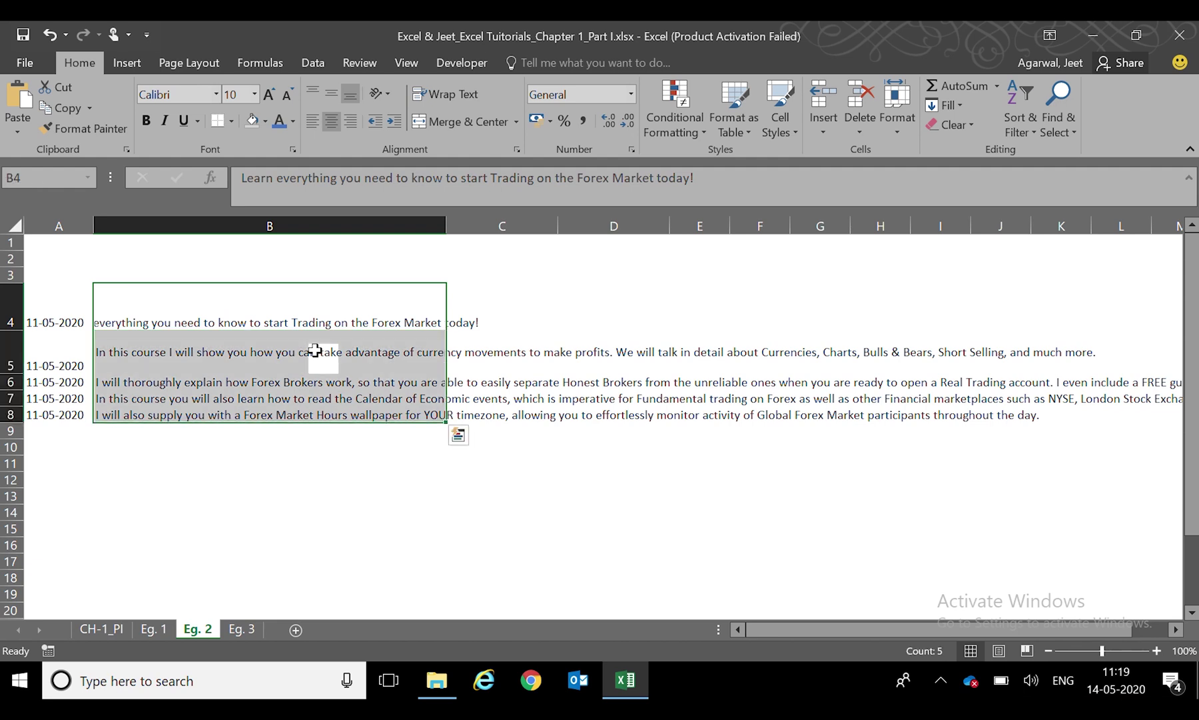
key(ctrl+shift+Up)
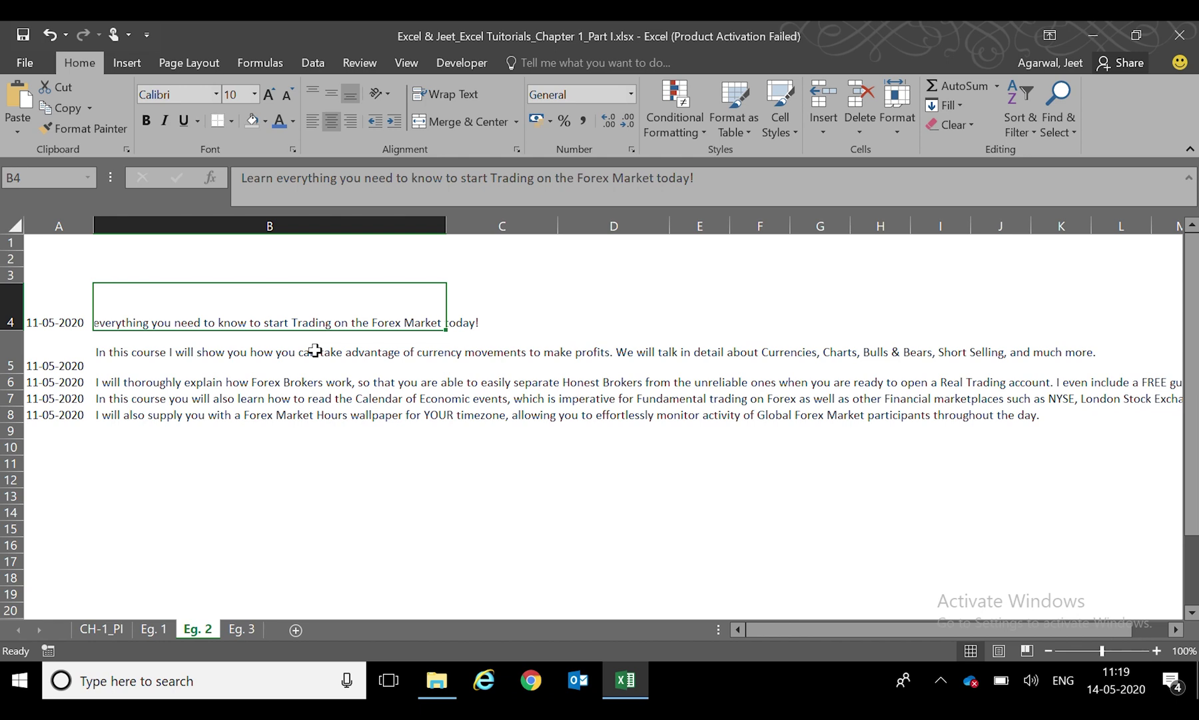
key(ctrl+shift+Down)
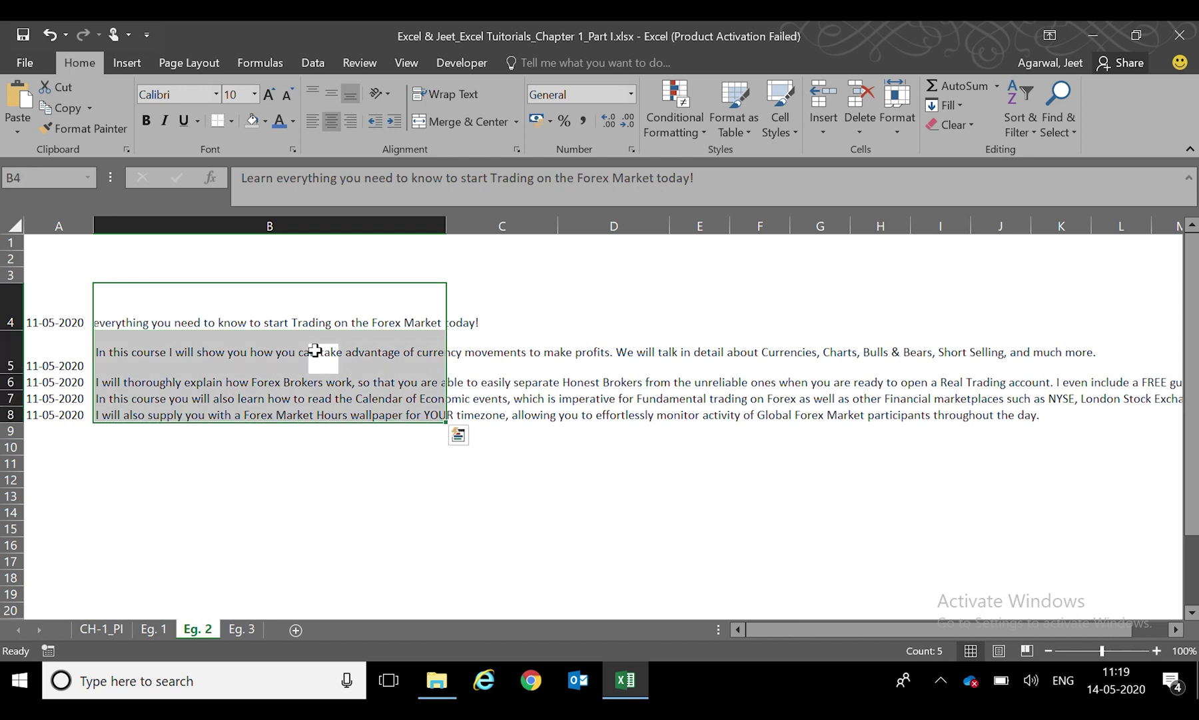
key(alt)
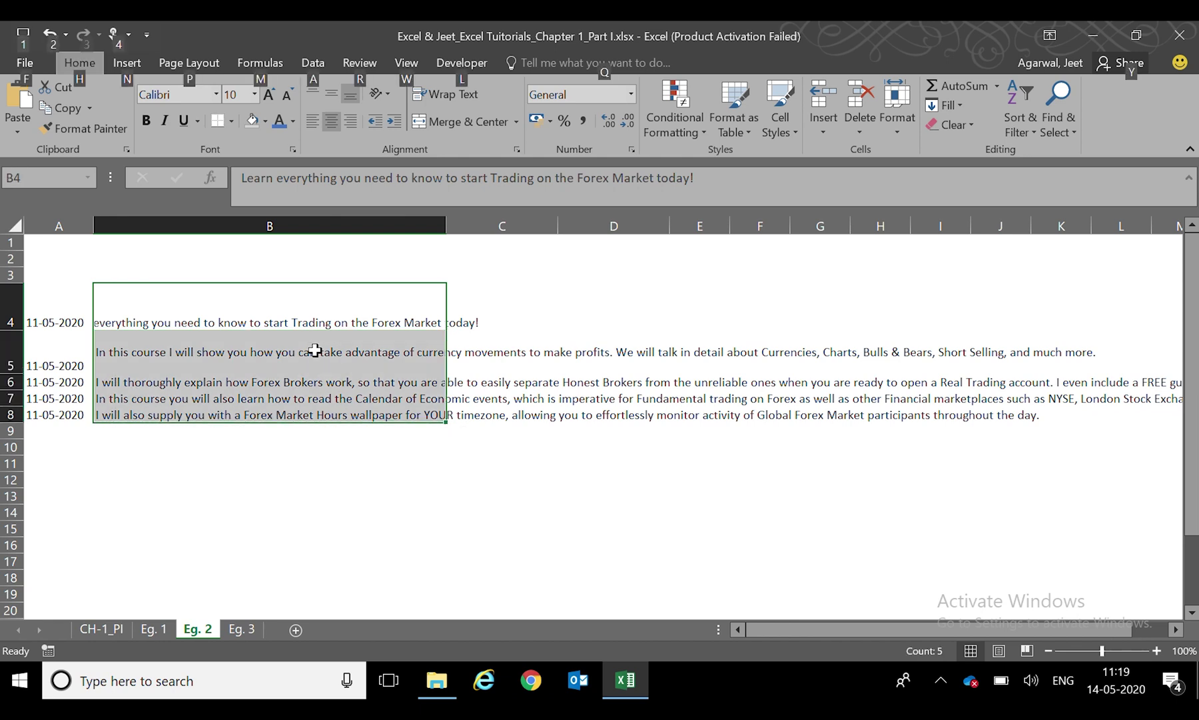
key(h)
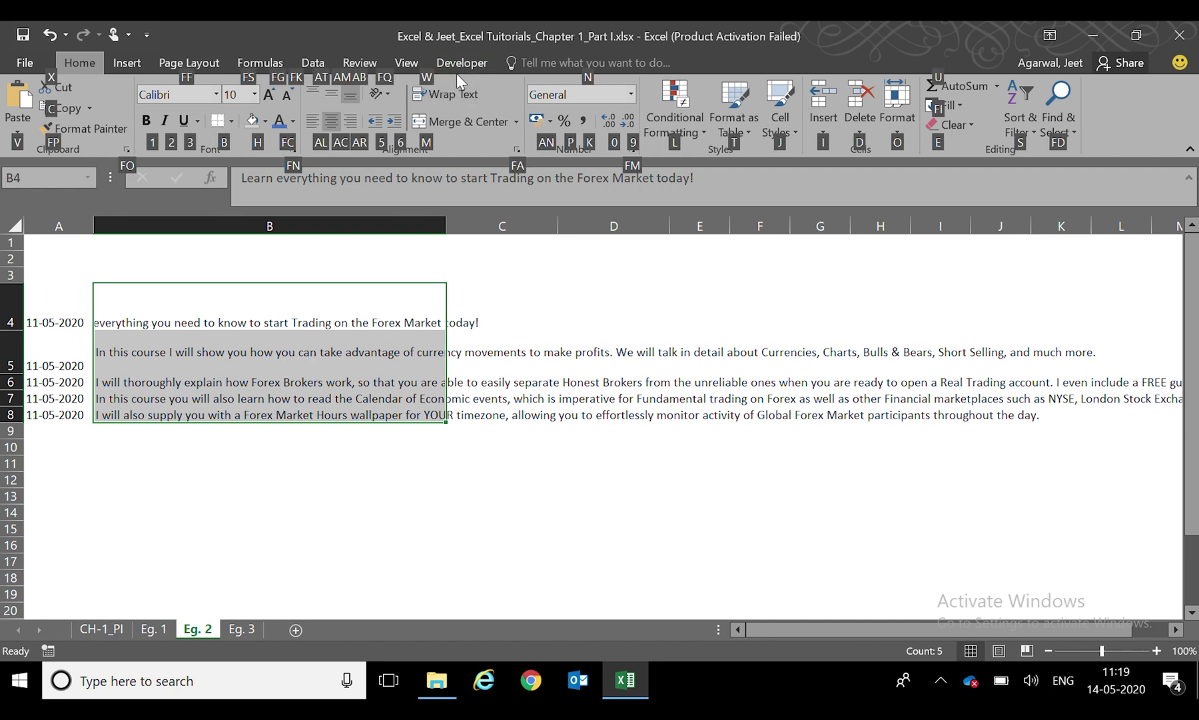
key(w)
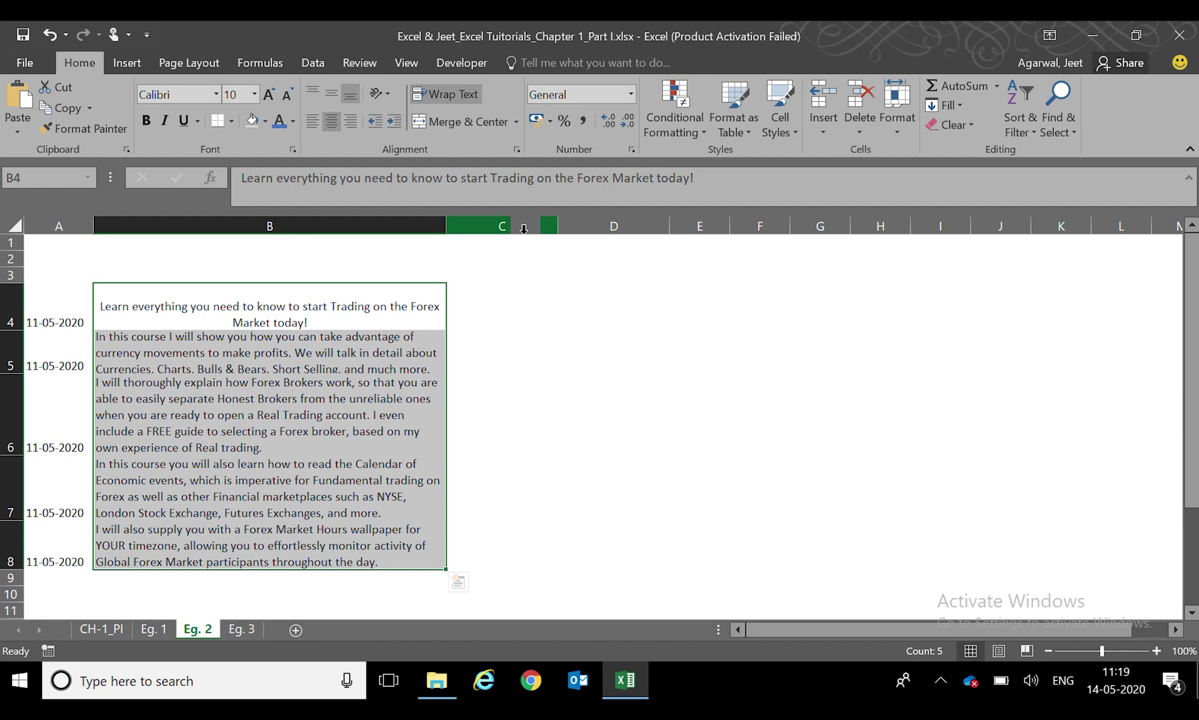
- Unwrap the text in B4:B8
key(alt)
key(h)
key(w)
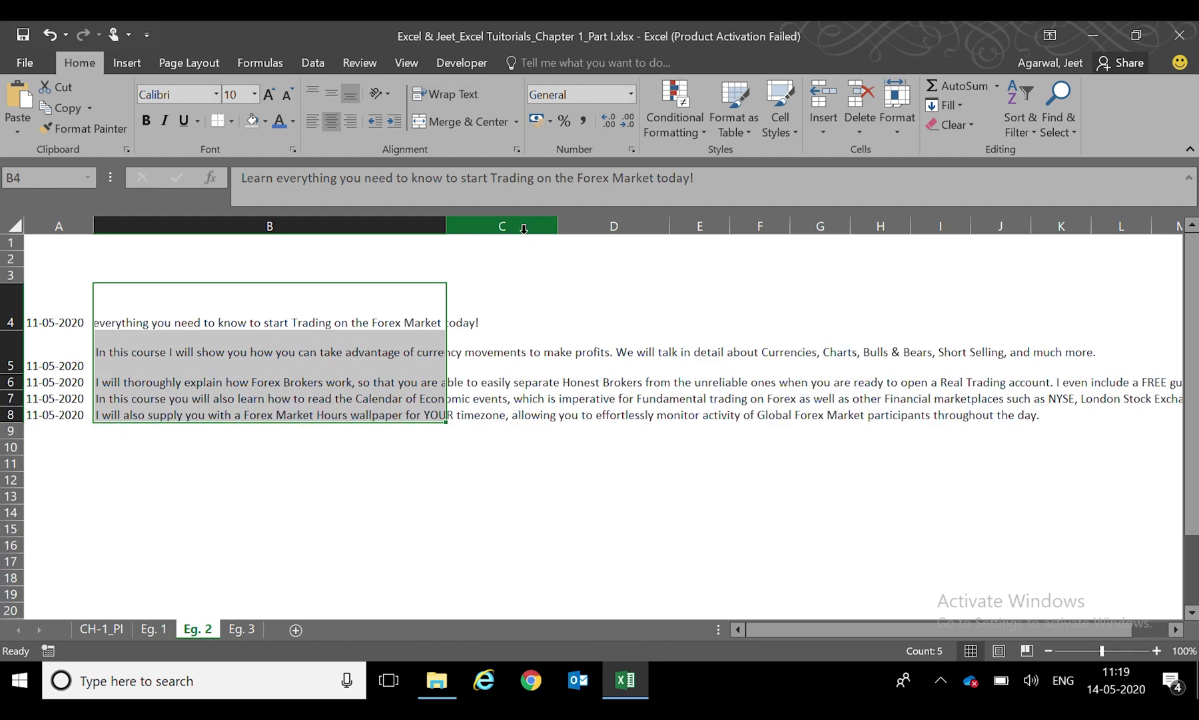
- Reselect B4:B8 from B4 downward and turn text wrapping back on
key(Left)
key(Right)
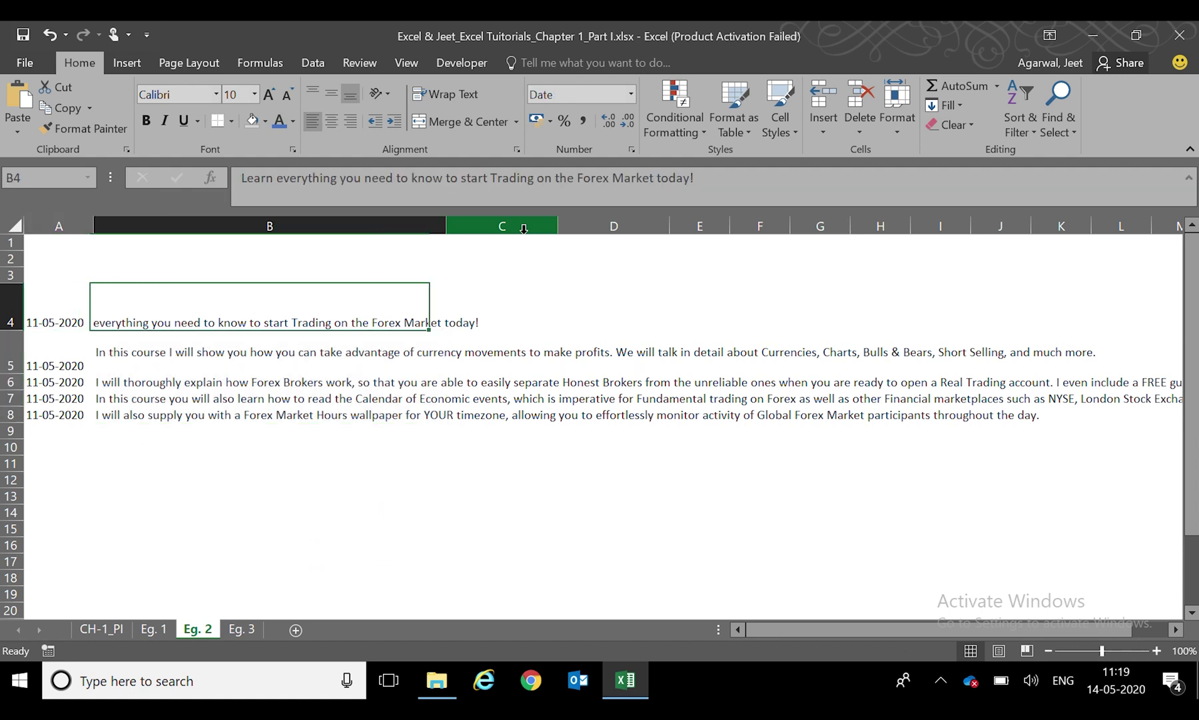
key(ctrl+shift+Down)
key(alt)
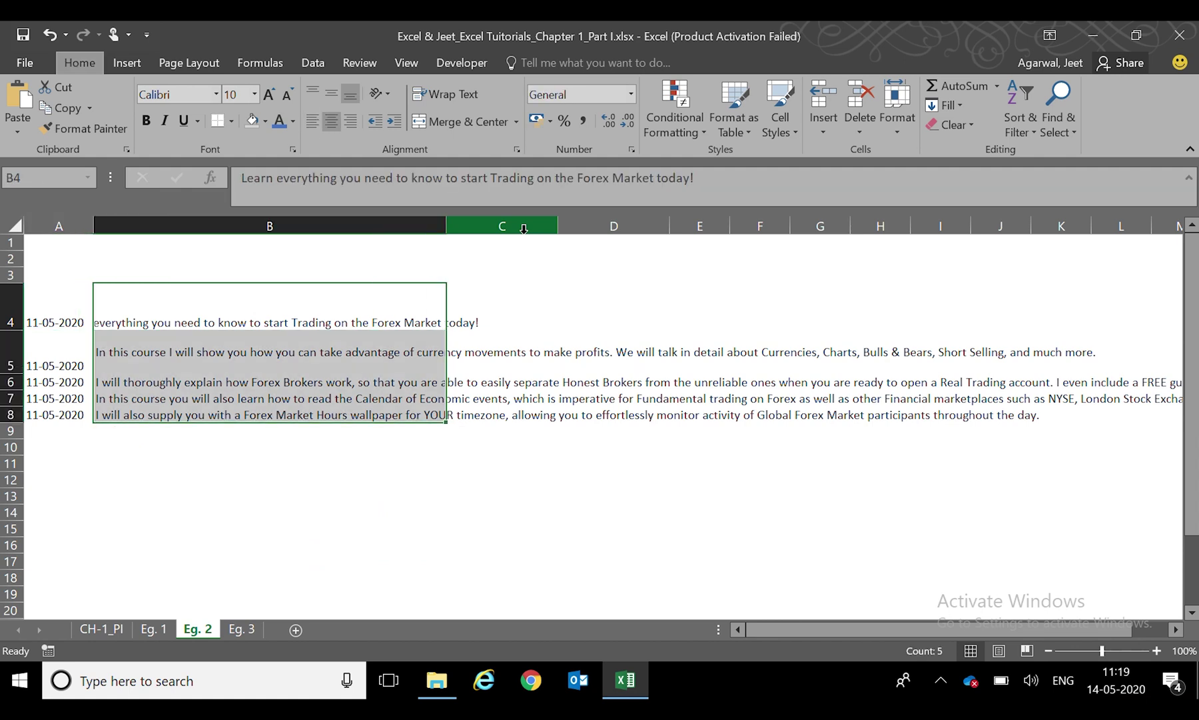
key(h)
key(w)
- Align the wrapped text in B4 alone to the left, and after that to the right
key(Left)
key(Right)
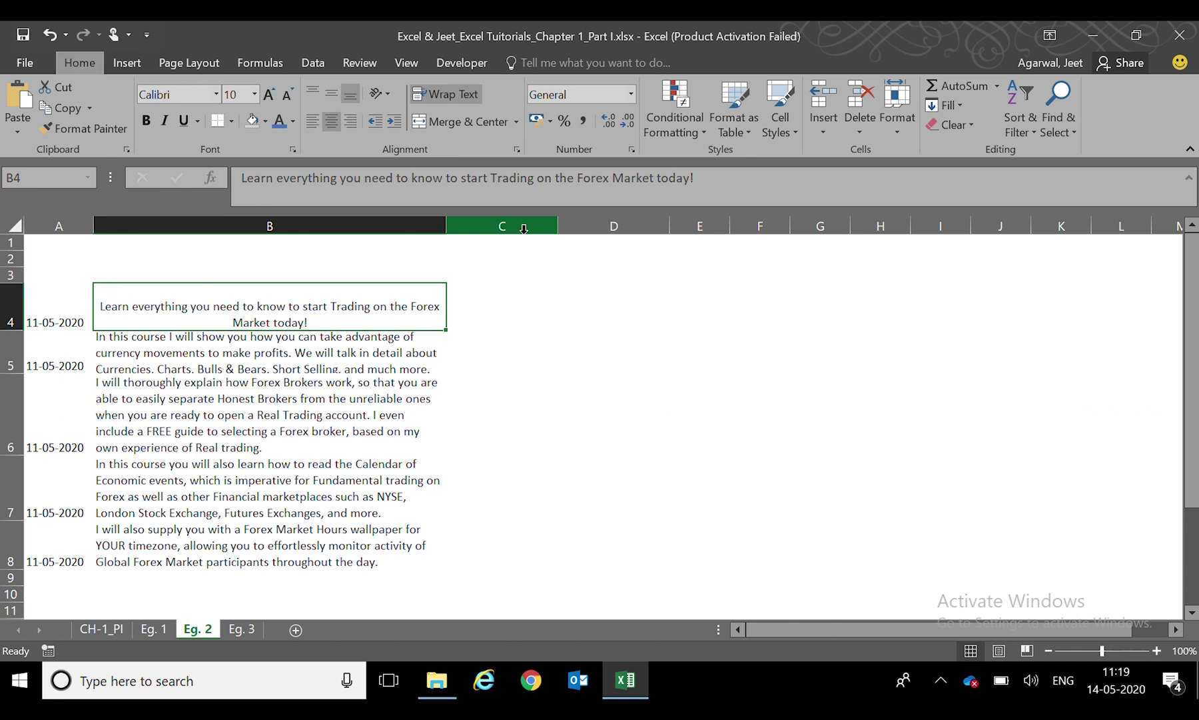
key(alt+h)
key(a)
key(l)
key(alt+h)
key(a)
key(r)
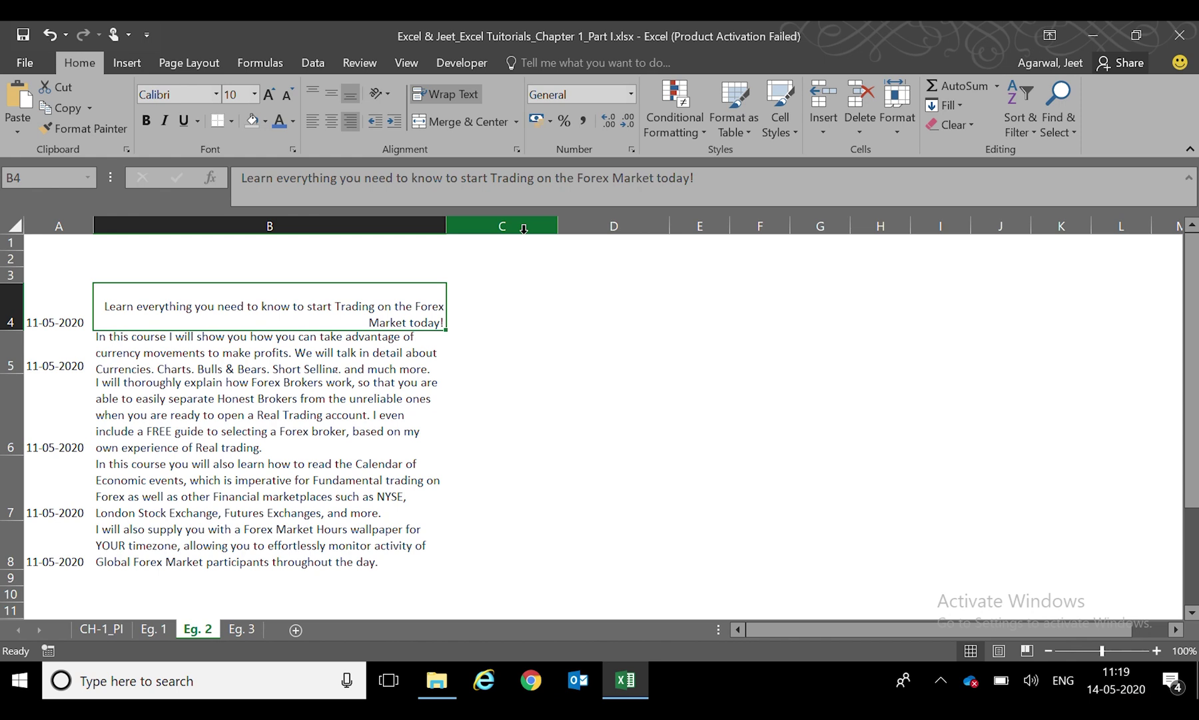
- Centre the wrapped text in B4 horizontally
key(alt+h)
key(a)
key(c)
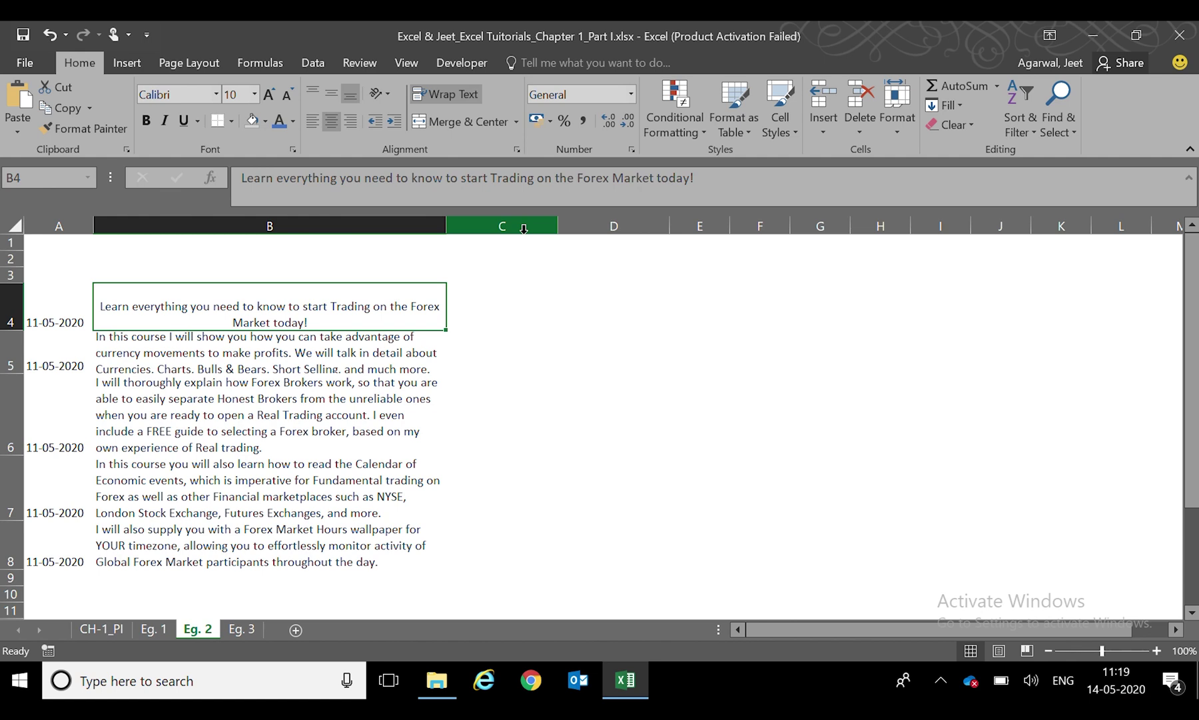
- Enter August 2019 in cell A3 above the dates, keeping the cell selected
key(Left)
key(Up)
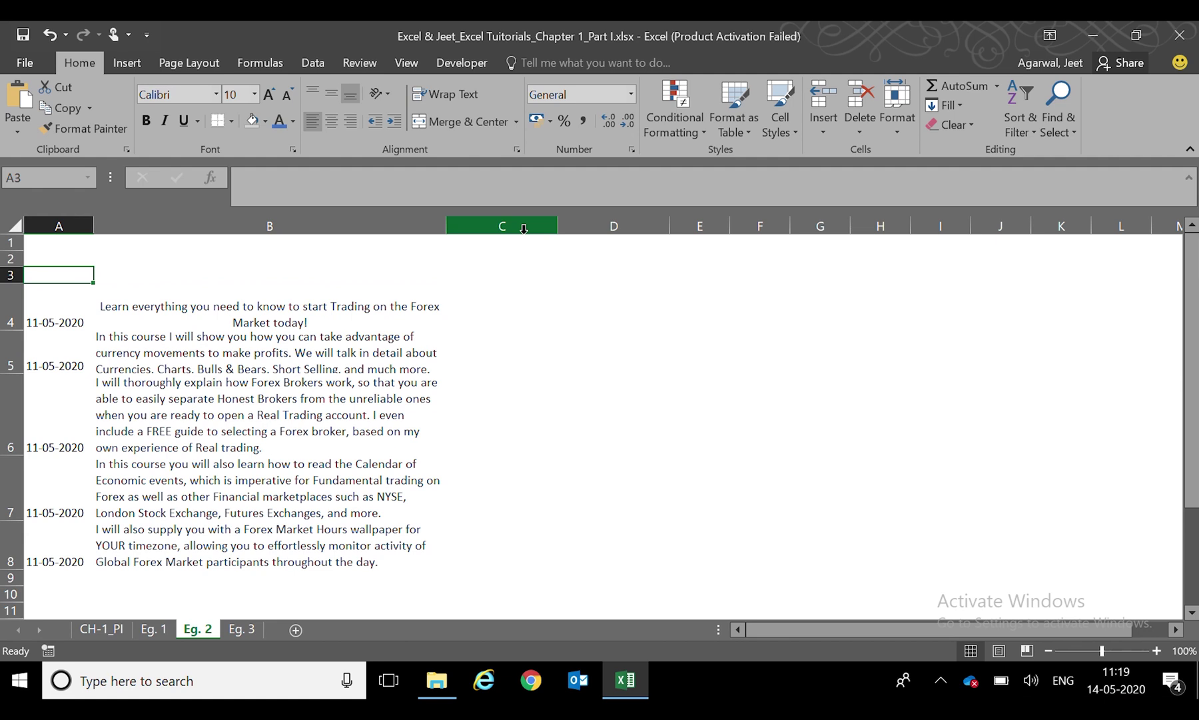
text(Augsut)
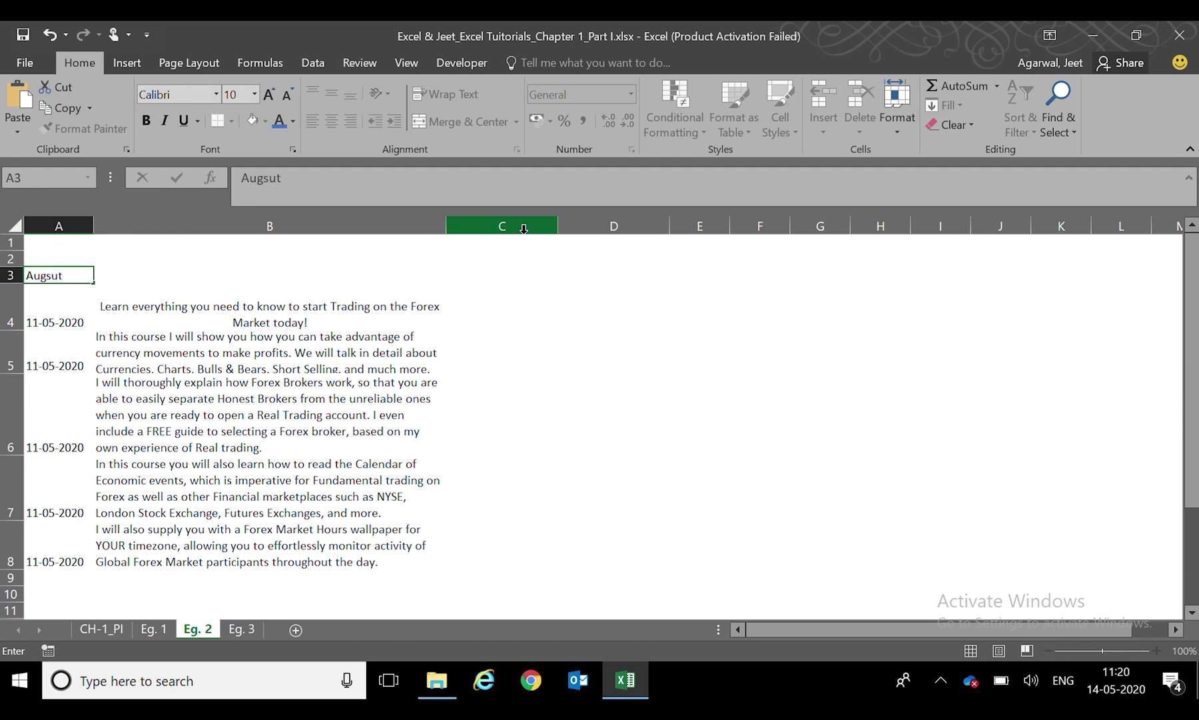
key(BackSpace)
key(BackSpace)
key(BackSpace)
text(ust 201)
text(9)
key(ctrl+Return)
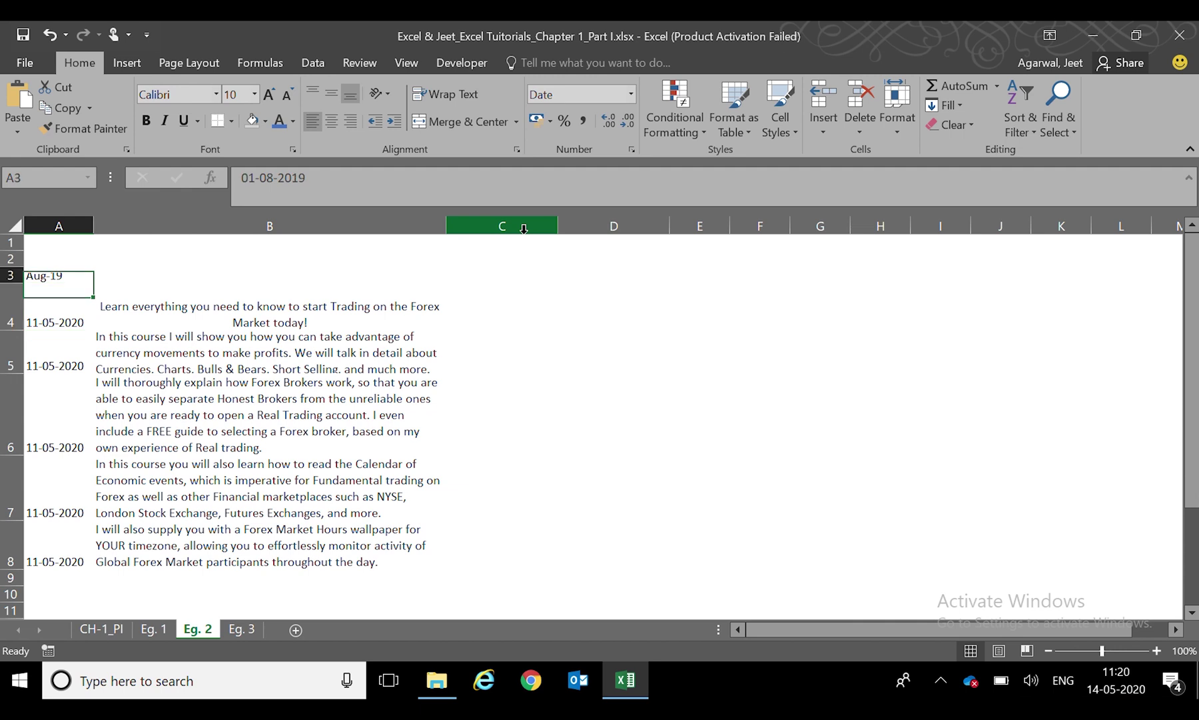
- Merge and centre A3:B3 so the month heading spans both columns
key(shift+Right)
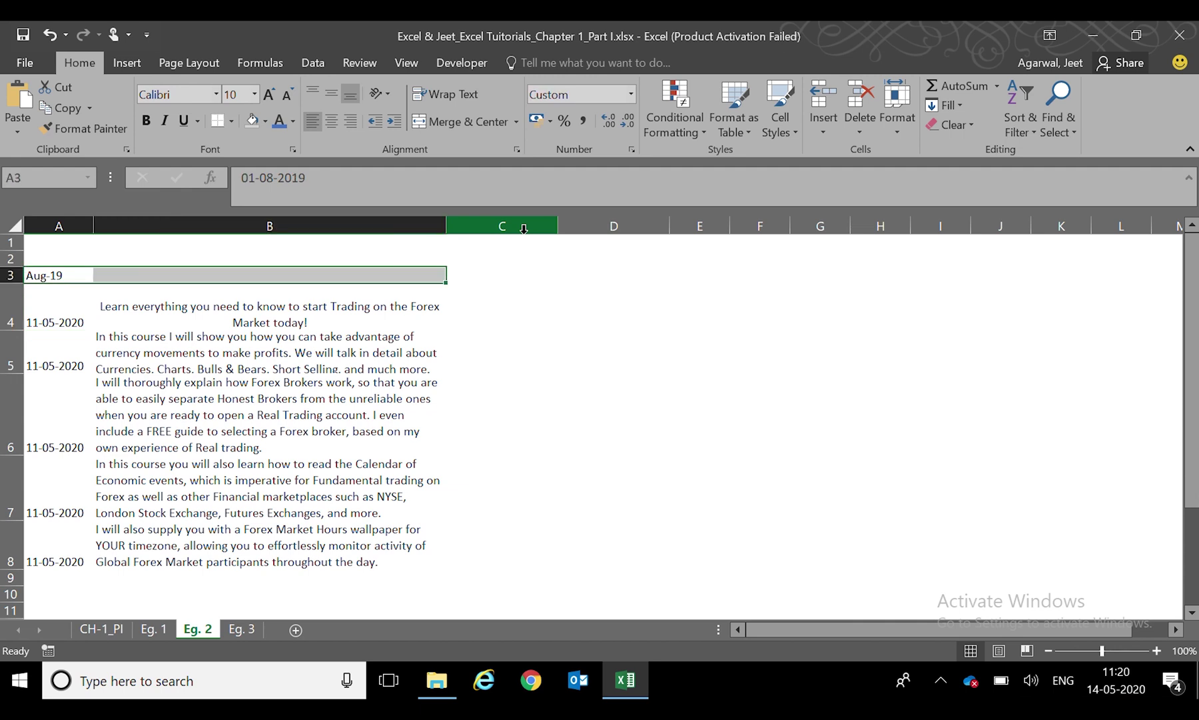
key(alt)
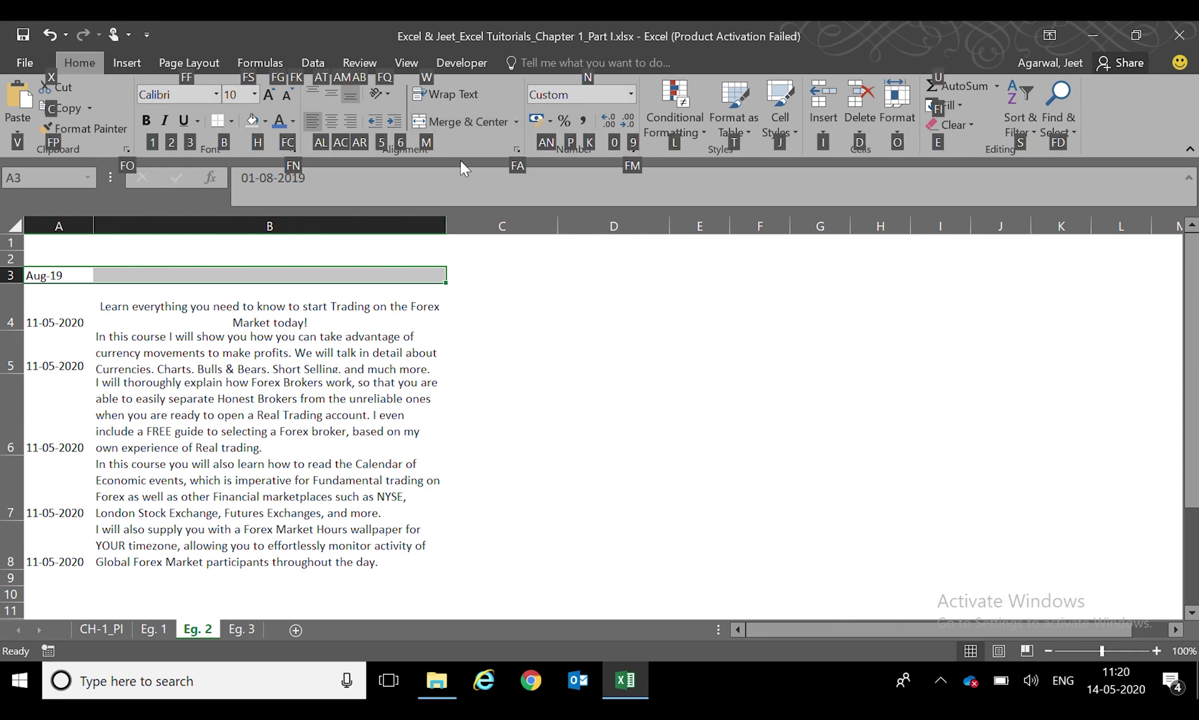
key(m)
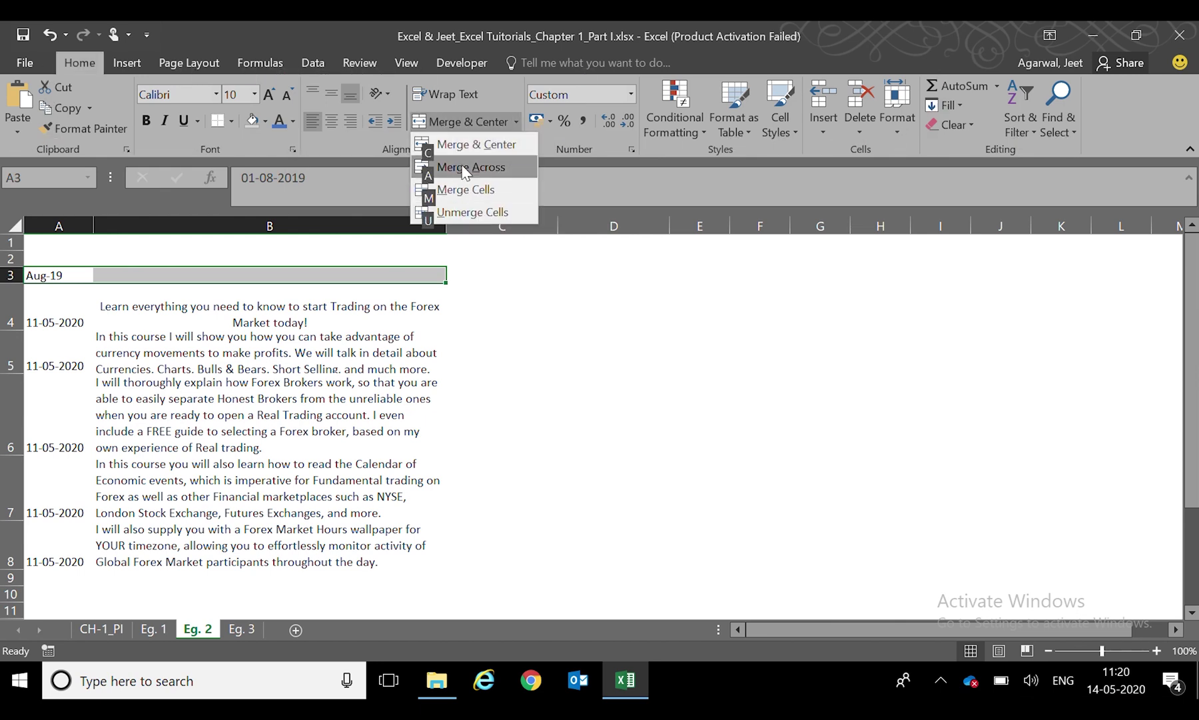
key(c)
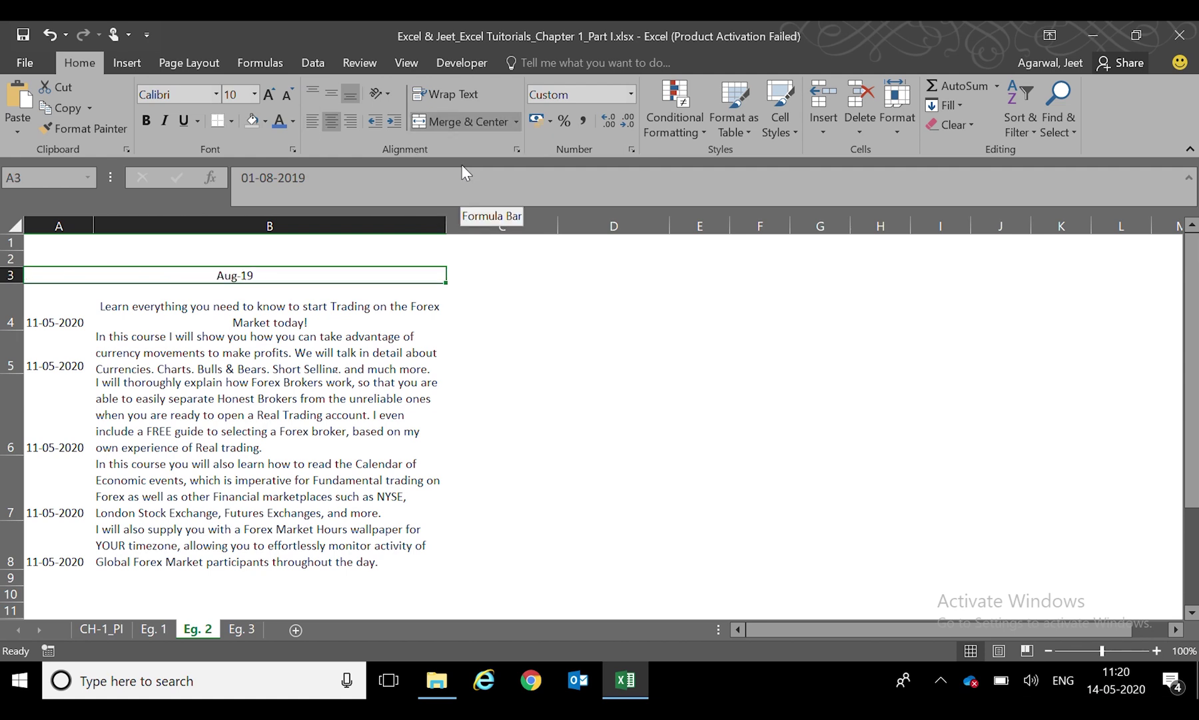
- Unmerge the month heading in A3:B3 and merge and centre it again across both cells
key(alt+h)
key(m)
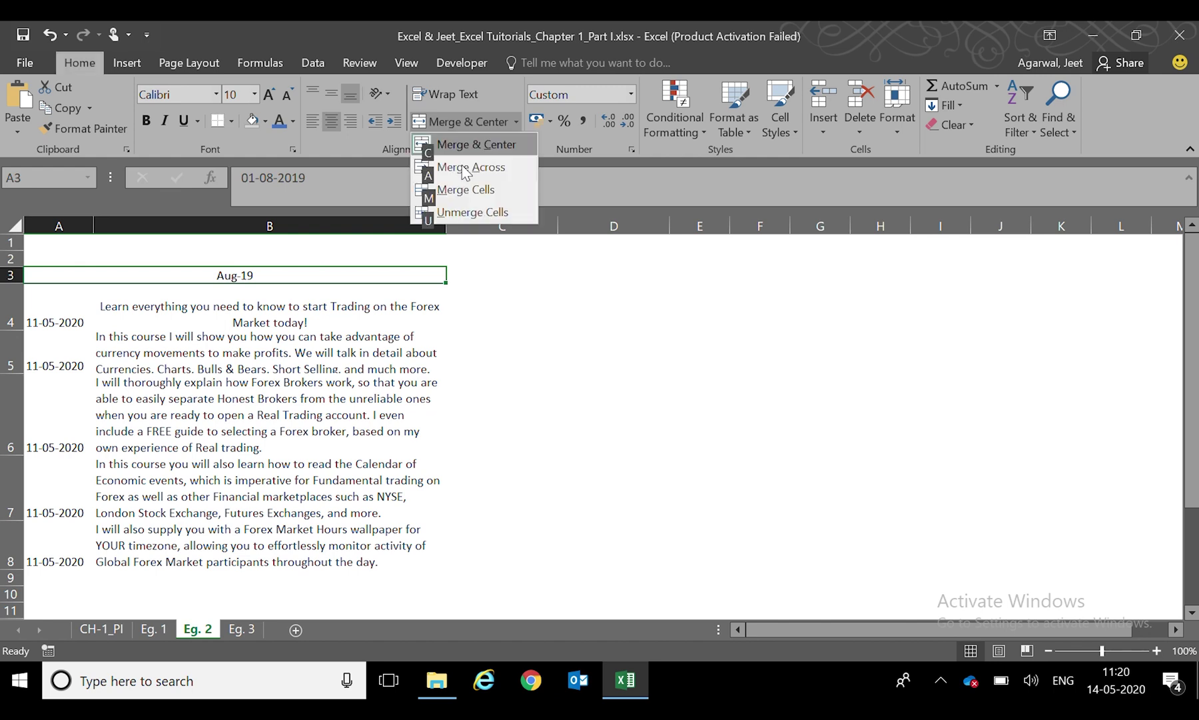
key(u)
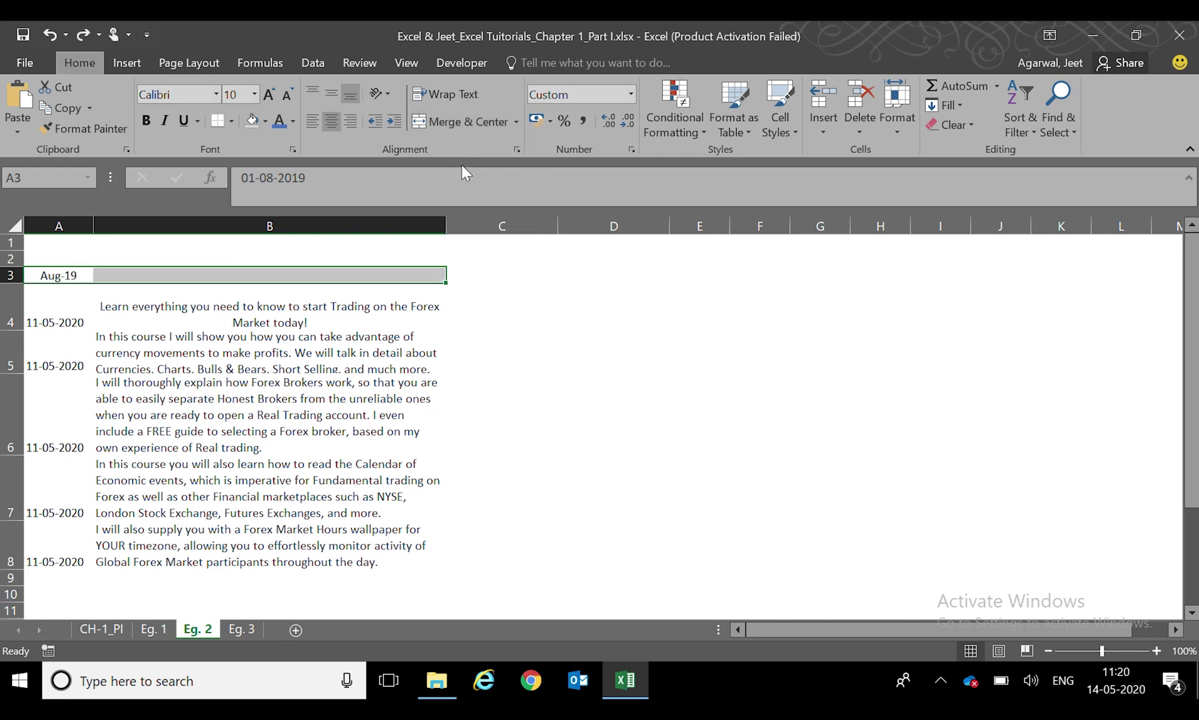
key(alt+h)
key(m)
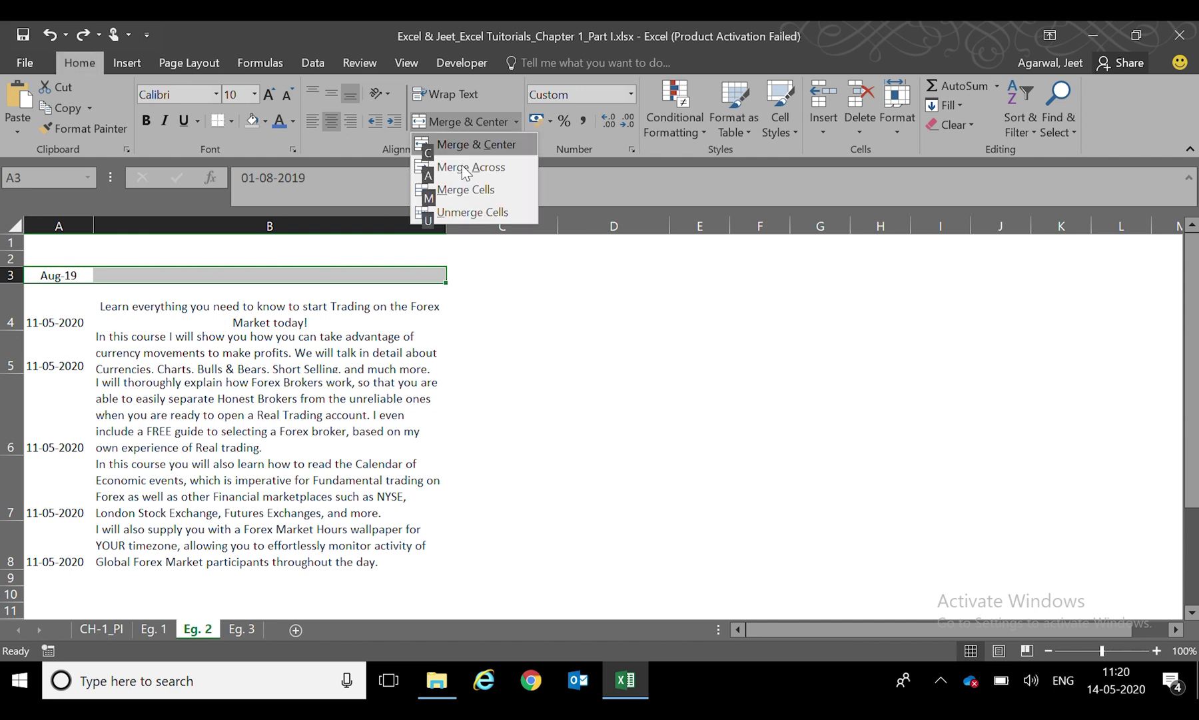
key(c)
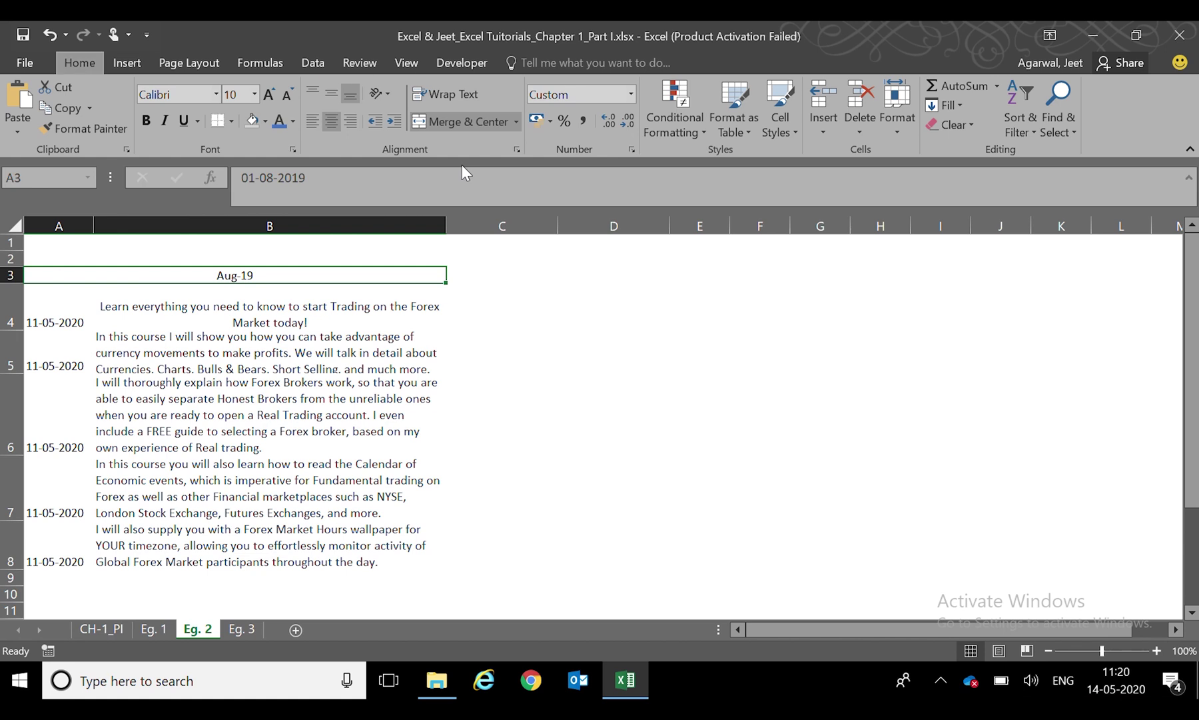
- Unmerge the month heading so that A3 and B3 are separate cells
key(alt+h)
key(m)
key(u)
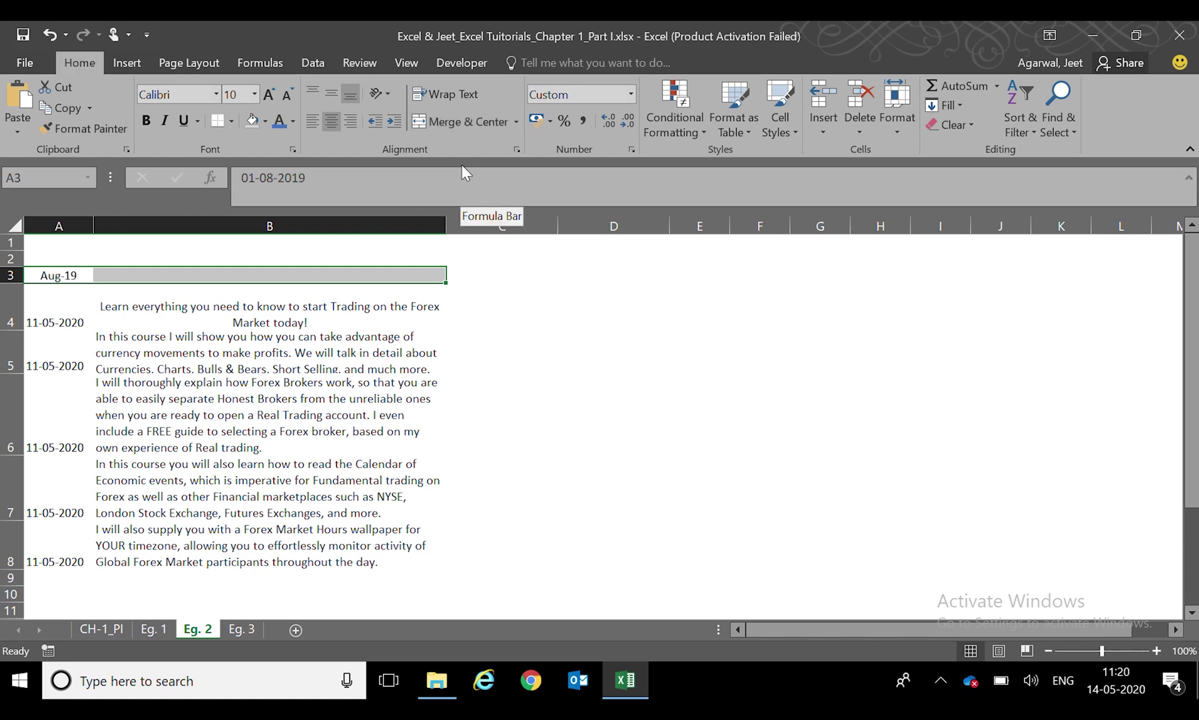
- Go back to the CH-1_PI sheet and go to the last entry, and after that the header, of the Use of shortcut column
key(ctrl+Page_Up)
key(ctrl+Page_Up)
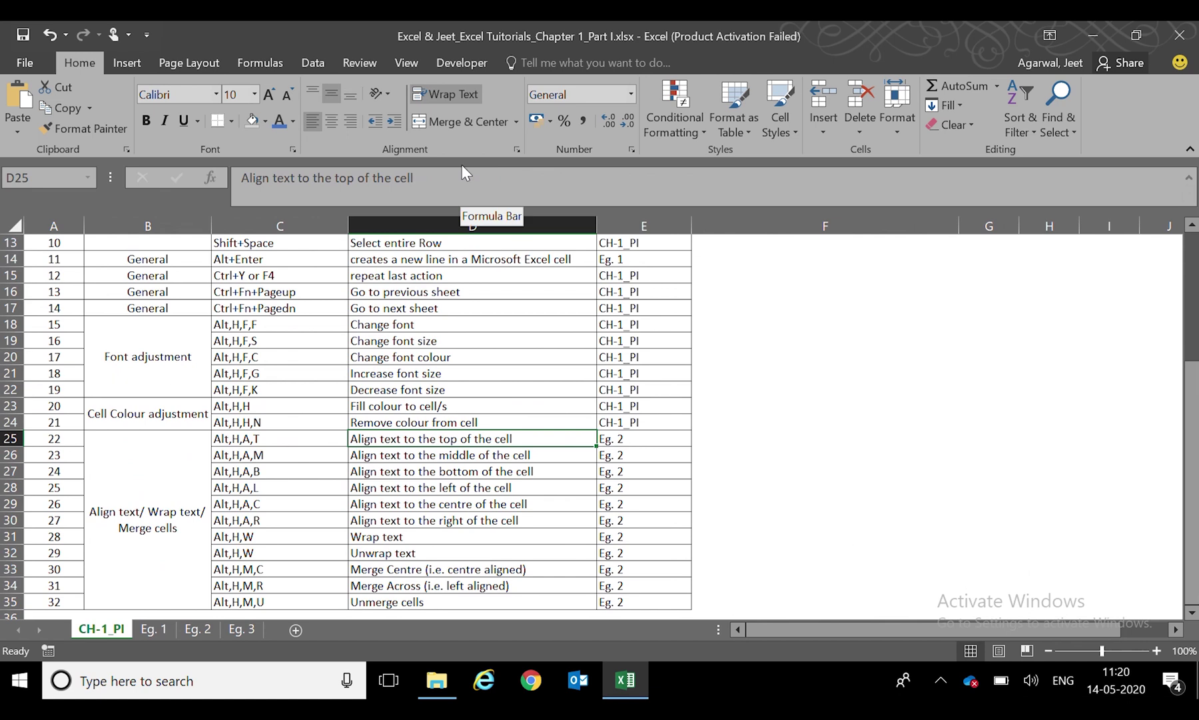
key(Down)
key(ctrl+Down)
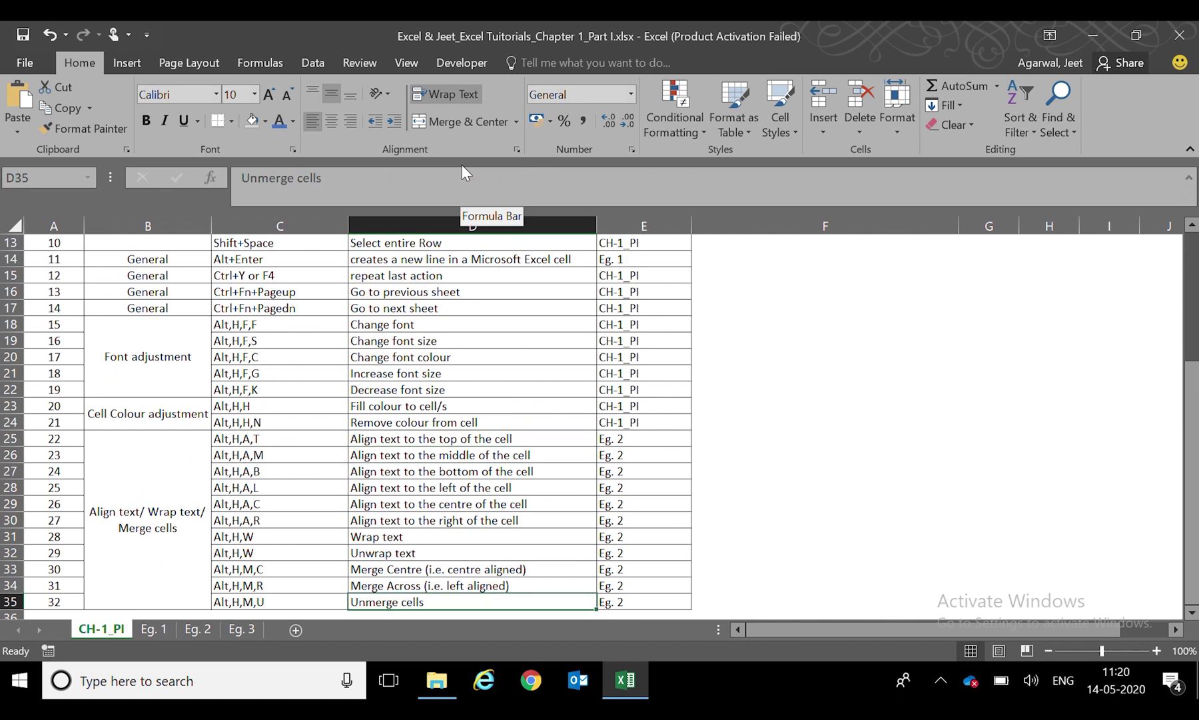
key(ctrl+Up)
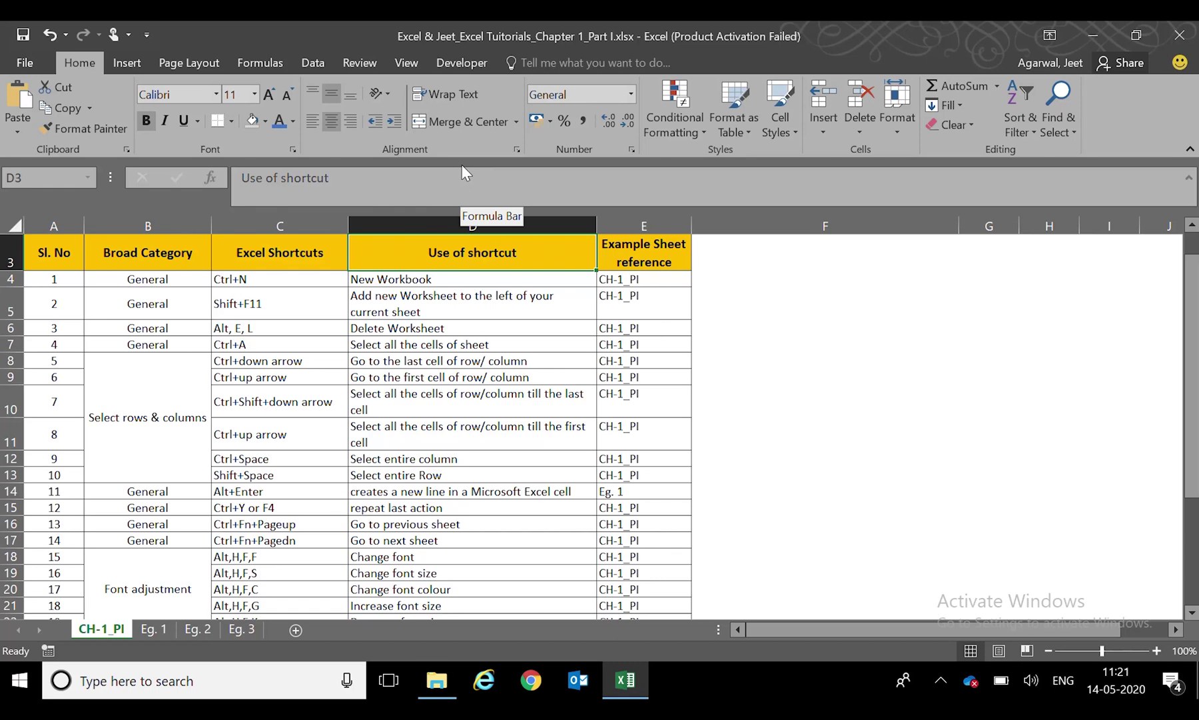